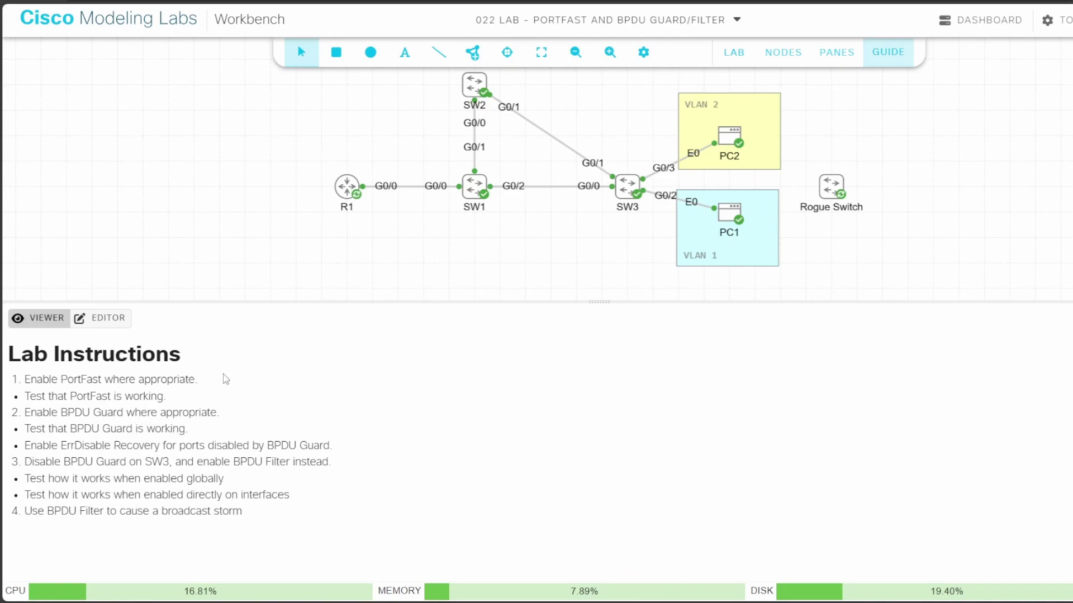
- Switch from the guide to the switch consoles and turn on spanning-tree event debugging on SW1
drag(199, 383, 21, 384)
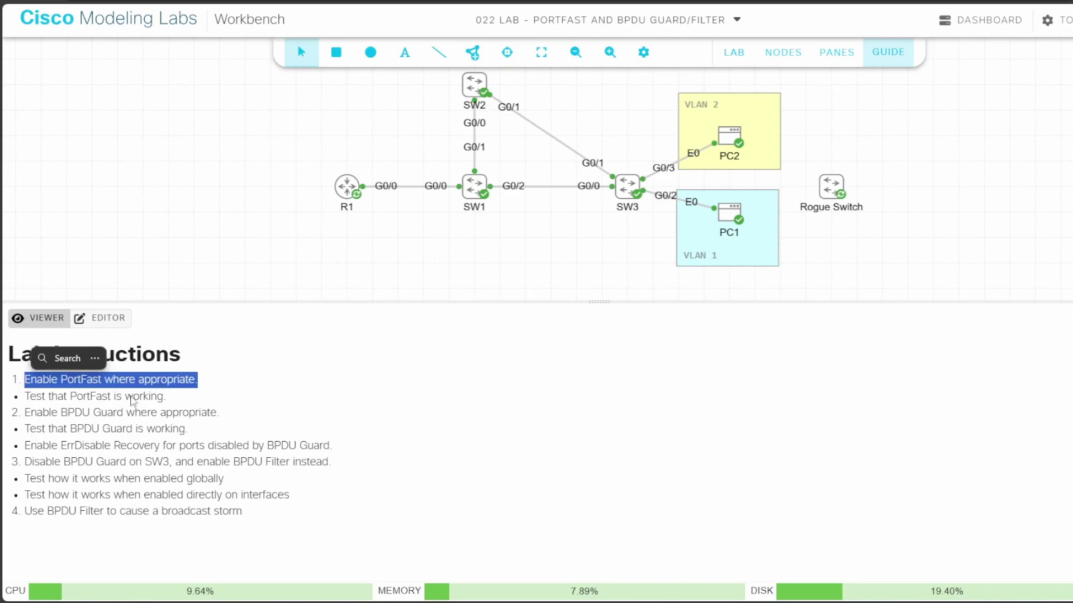
drag(177, 397, 22, 398)
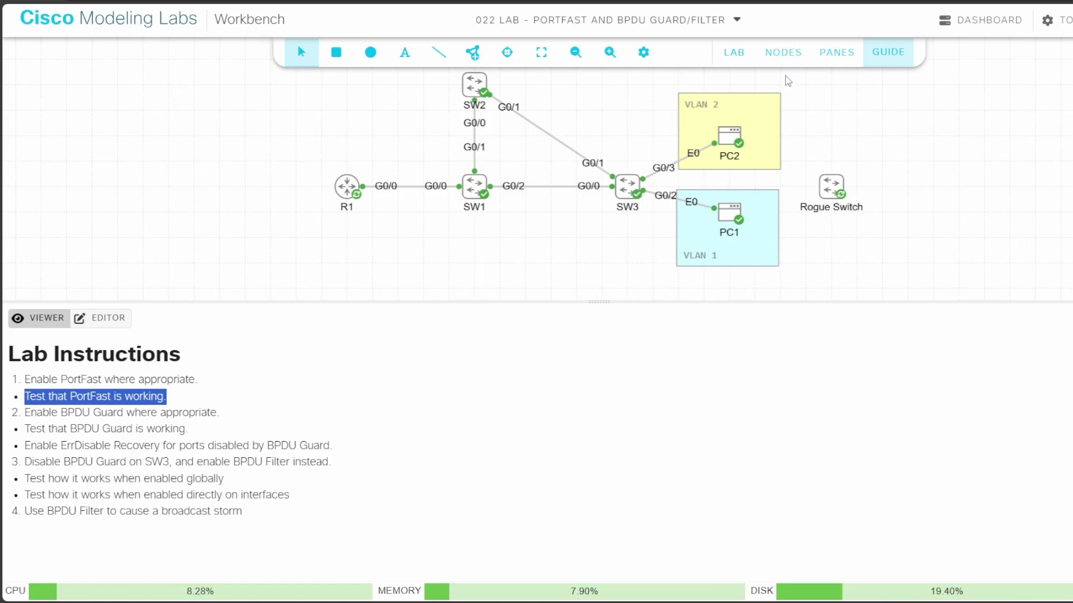
click(837, 52)
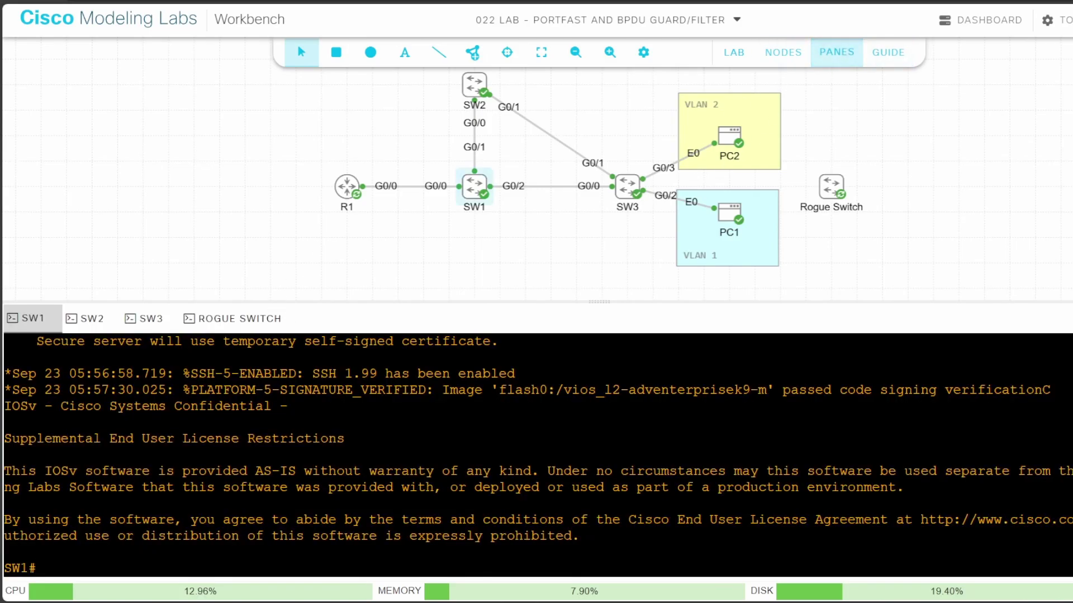
key(Return)
key(Return)
text(debug spann even)
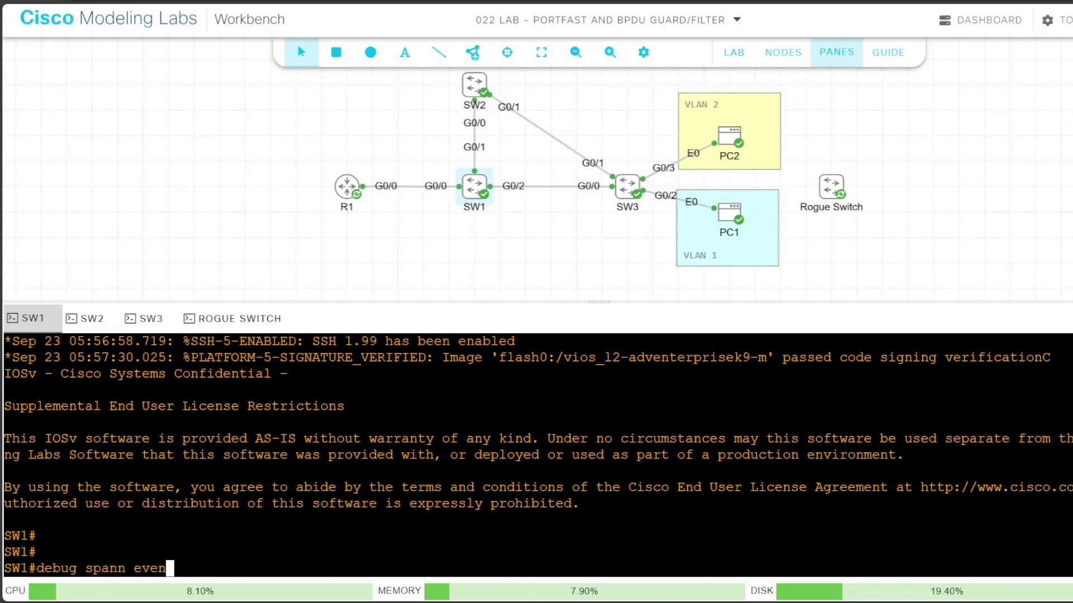
key(Return)
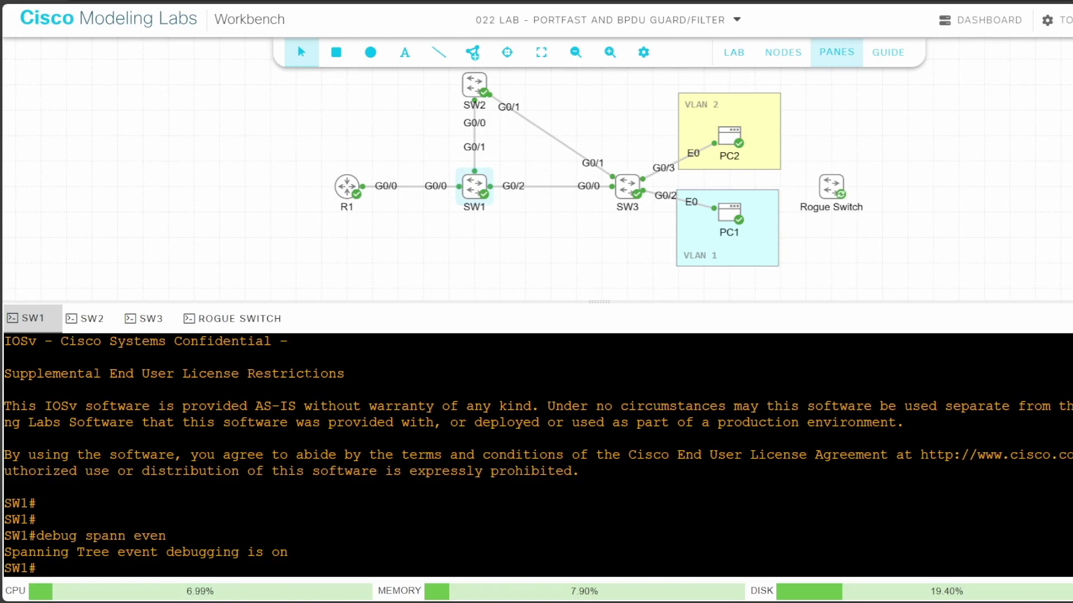
- Enable spanning-tree portfast on SW1's G0/0 and review its running config
text(conf t)
key(Return)
text(int g0/0)
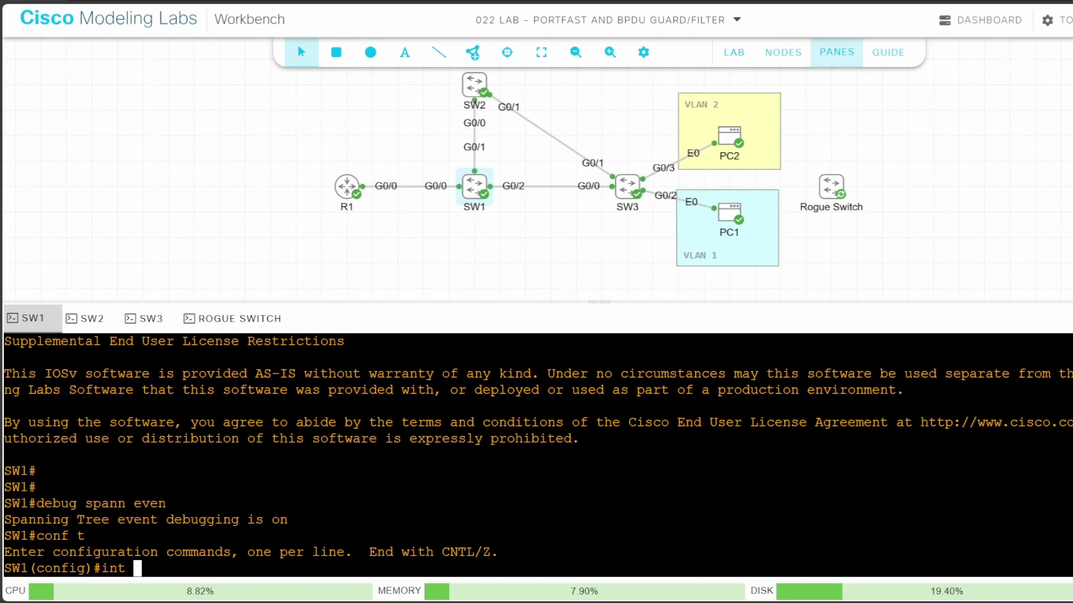
key(Return)
text(spann)
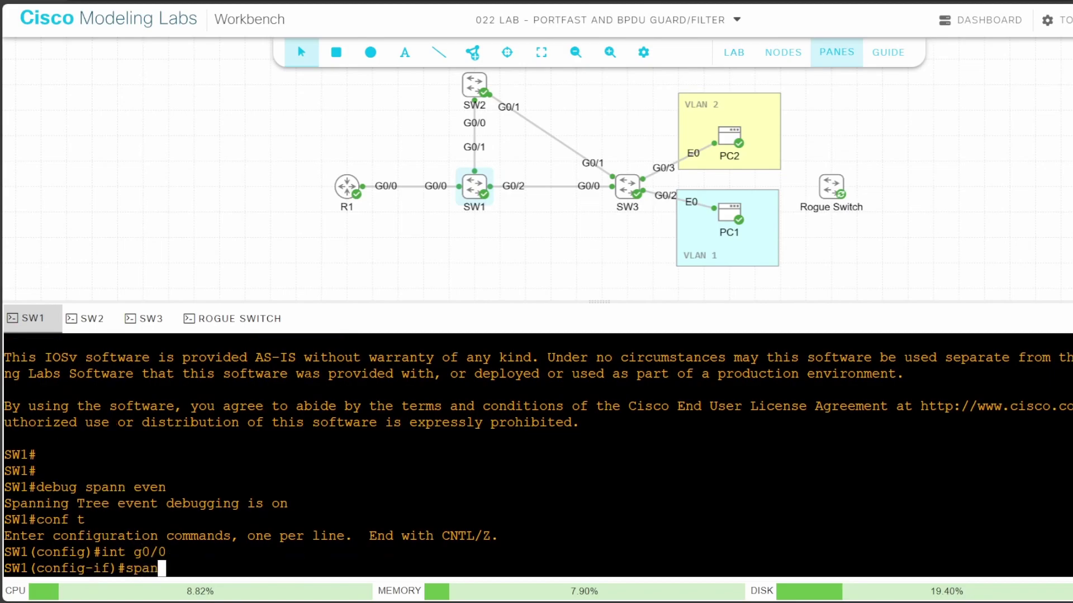
key(Tab)
text(portf)
key(Return)
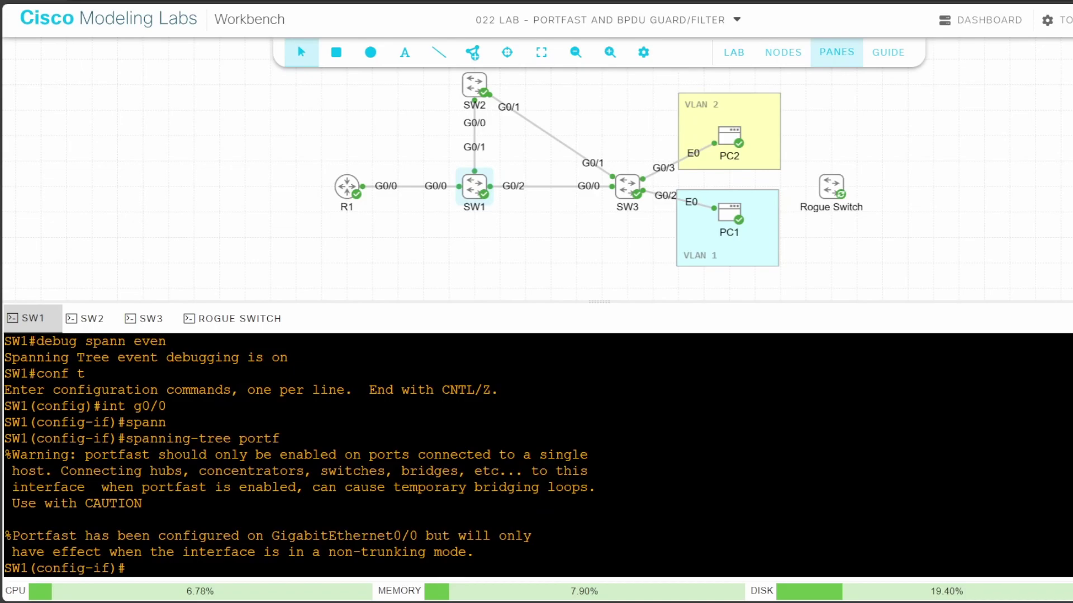
text(do sh run in)
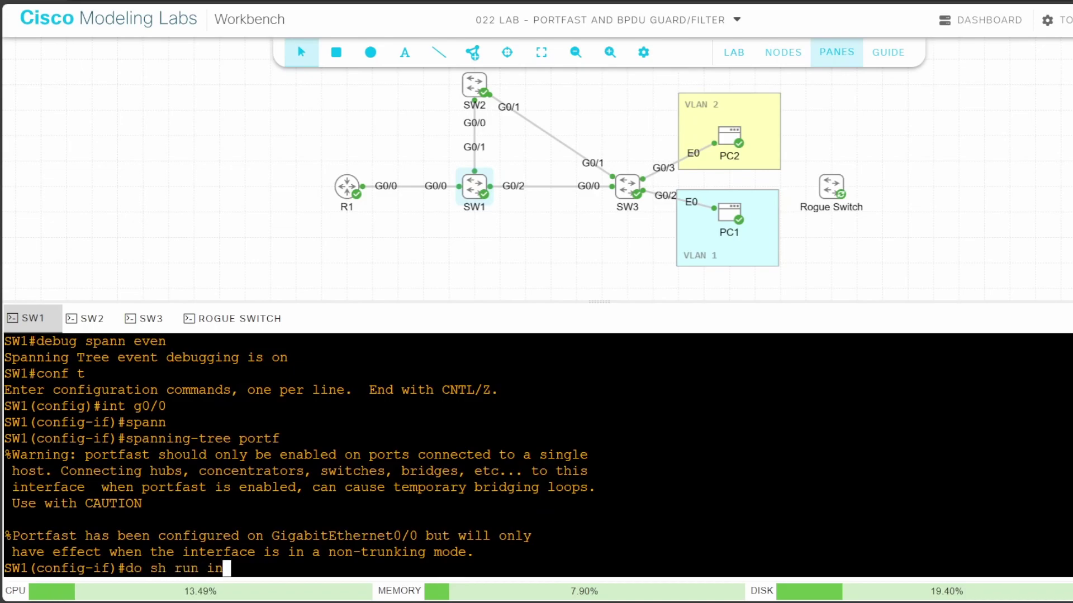
text(t g0/0)
key(Return)
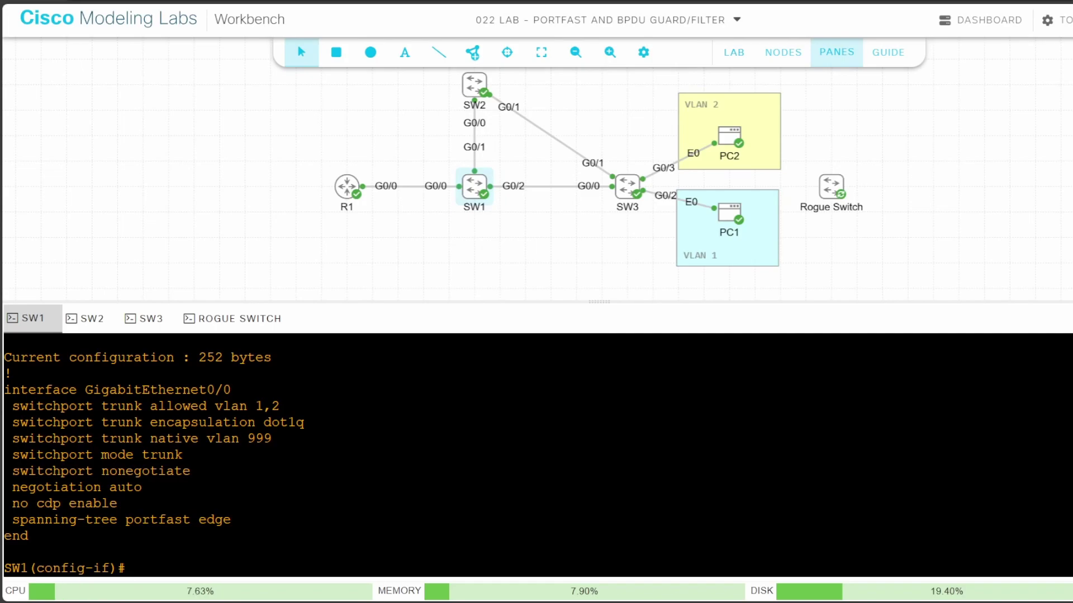
drag(239, 520, 19, 519)
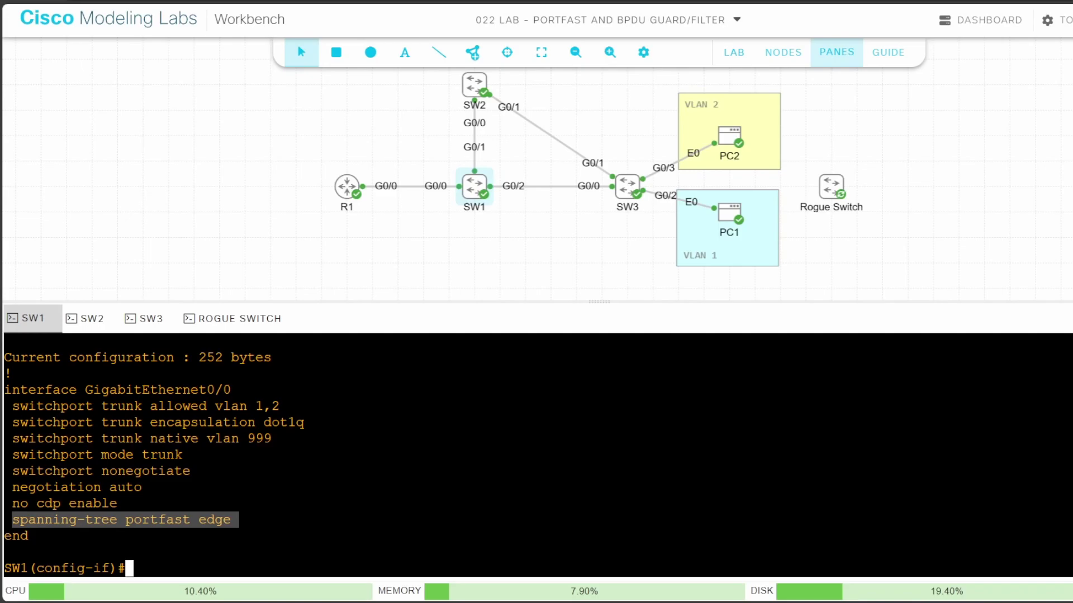
click(20, 519)
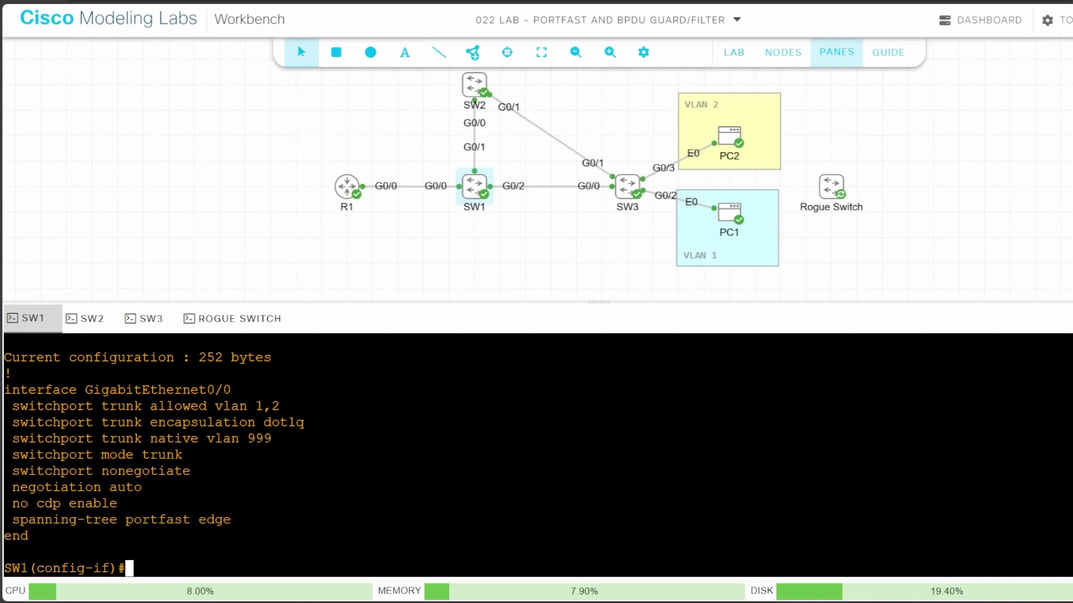
- Find PortFast disabled on the G0/0 trunk, apply 'spanning-tree portfast trunk', and confirm it's enabled for VLANs 1 and 2
text(d)
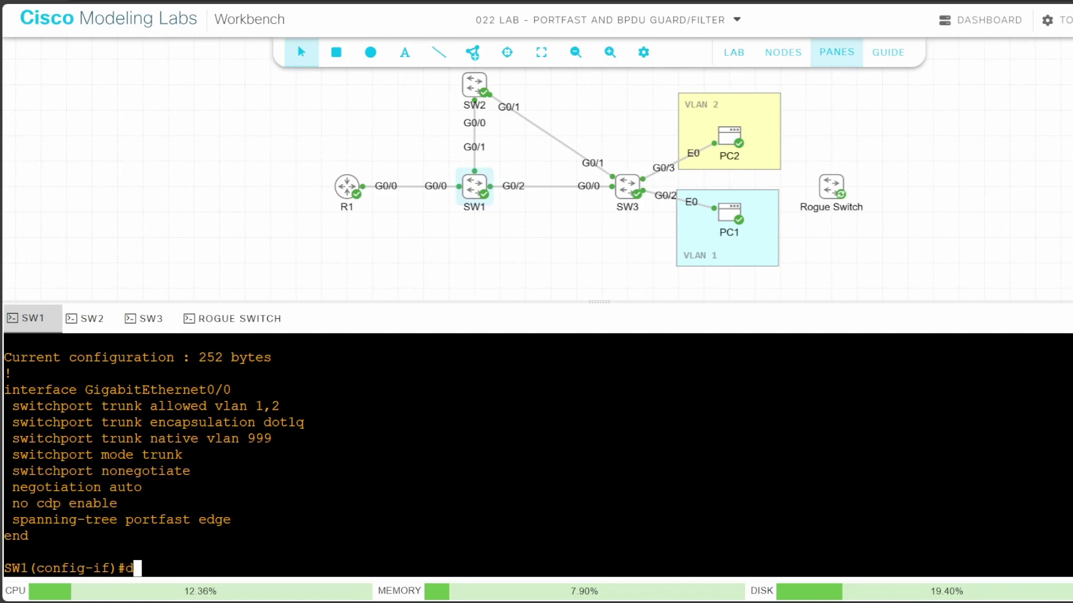
text(o sh span int g0/)
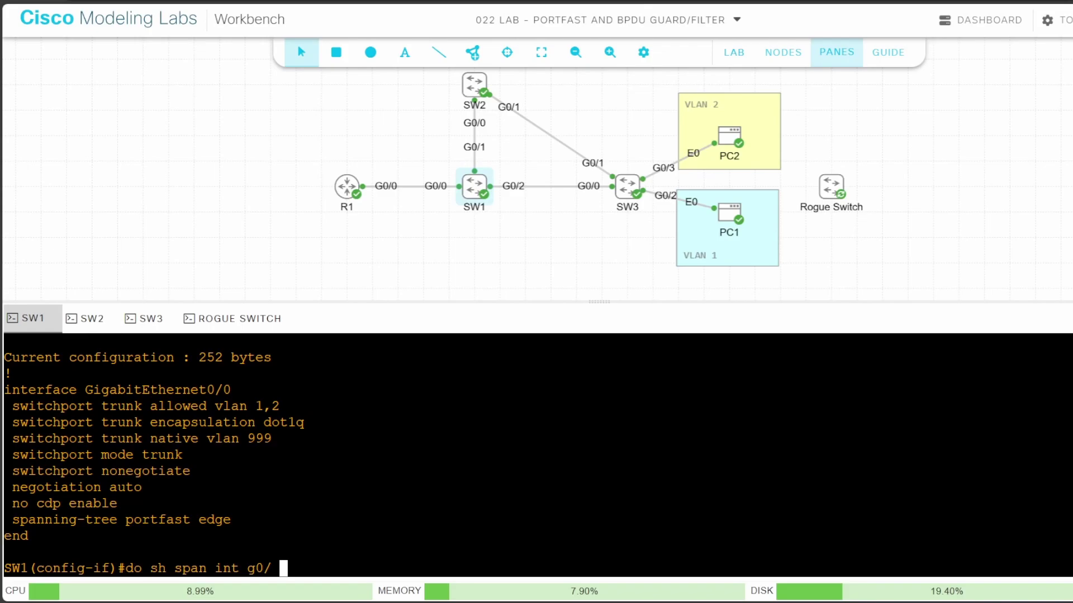
key(BackSpace)
text(0 portf)
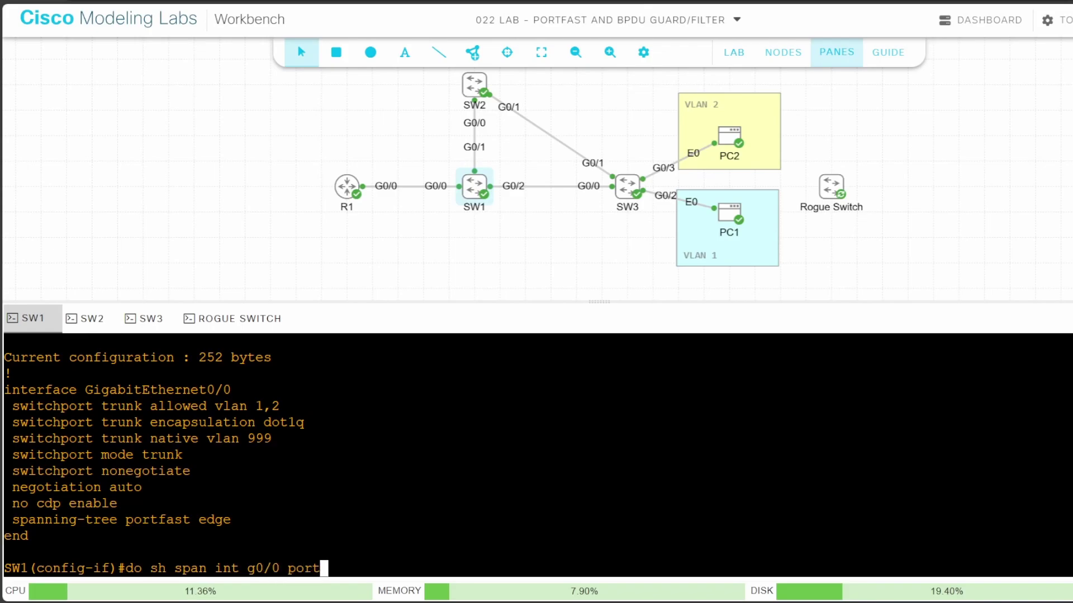
key(Return)
drag(4, 536, 263, 553)
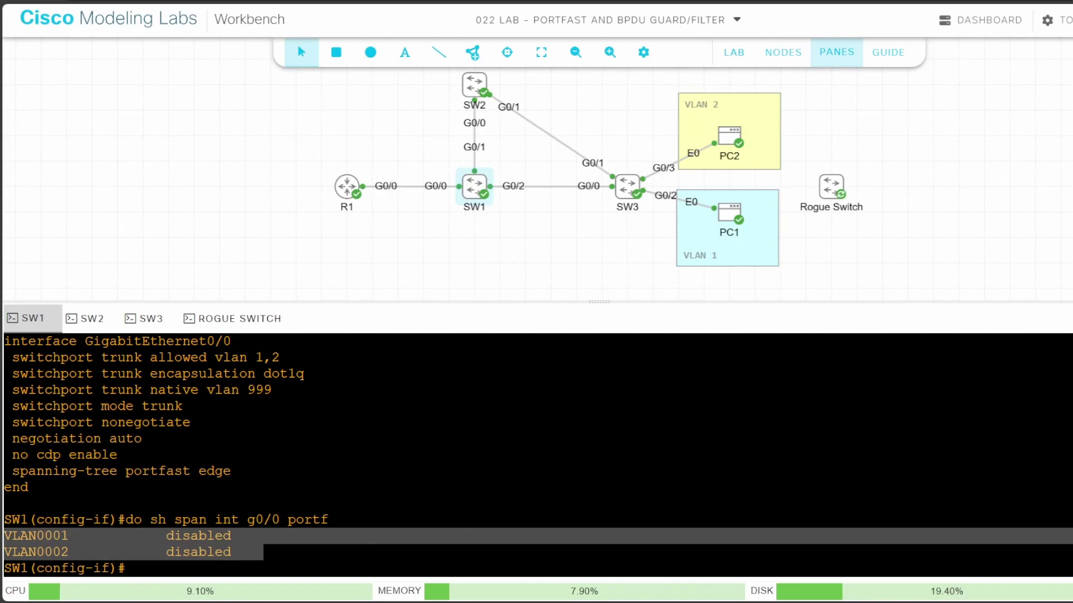
drag(183, 407, 5, 406)
key(Up)
key(Up)
key(Up)
key(Up)
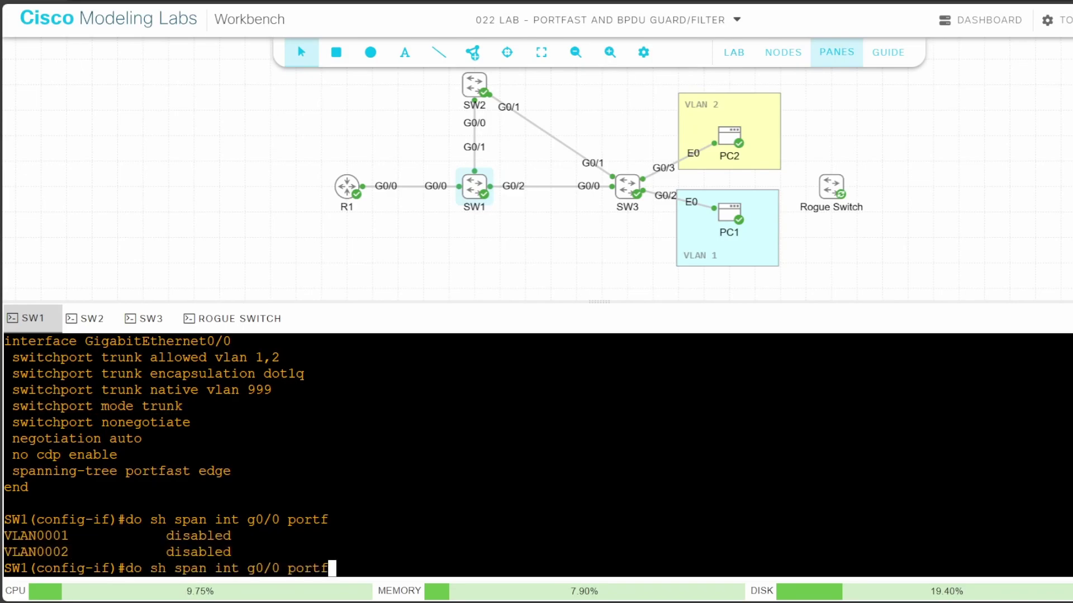
text(trunk)
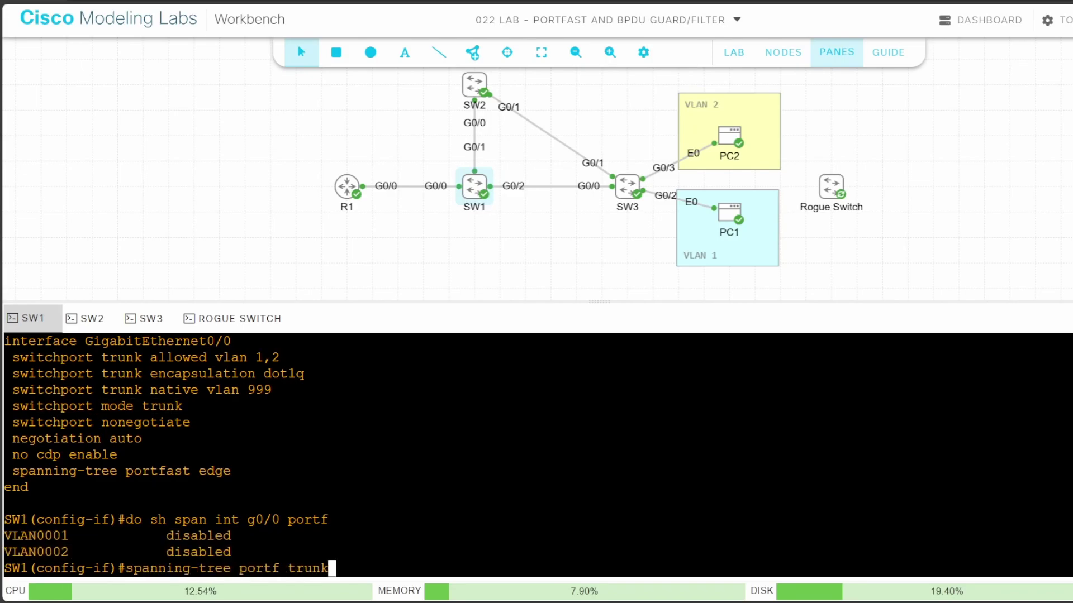
key(Return)
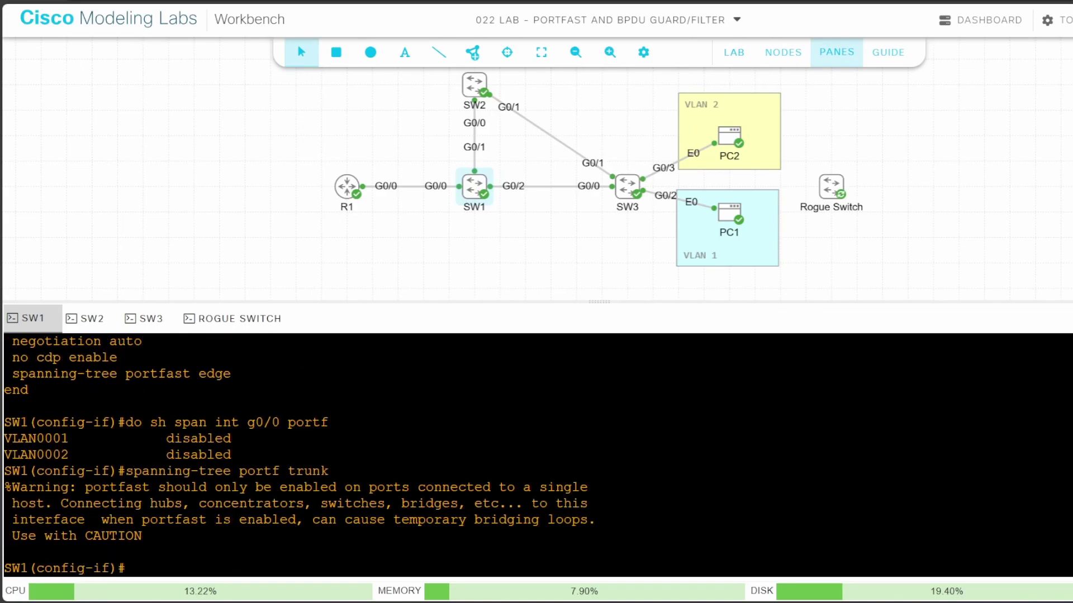
key(Up)
key(Up)
key(Return)
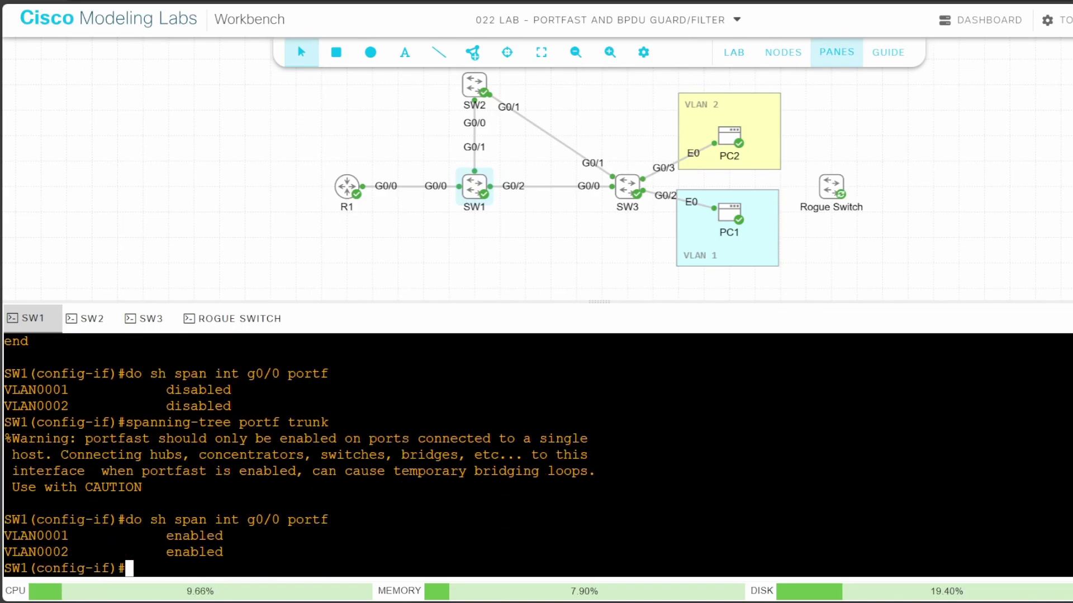
drag(240, 552, 4, 537)
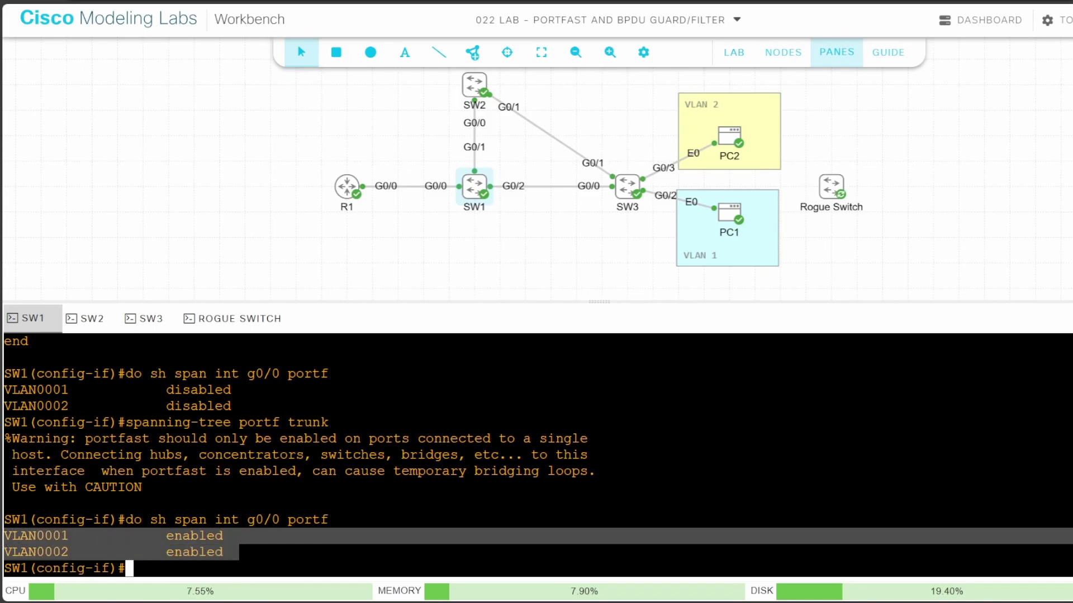
- Shut and re-enable SW1's G0/0, watching the debug output as it goes straight to forwarding
key(ctrl+c)
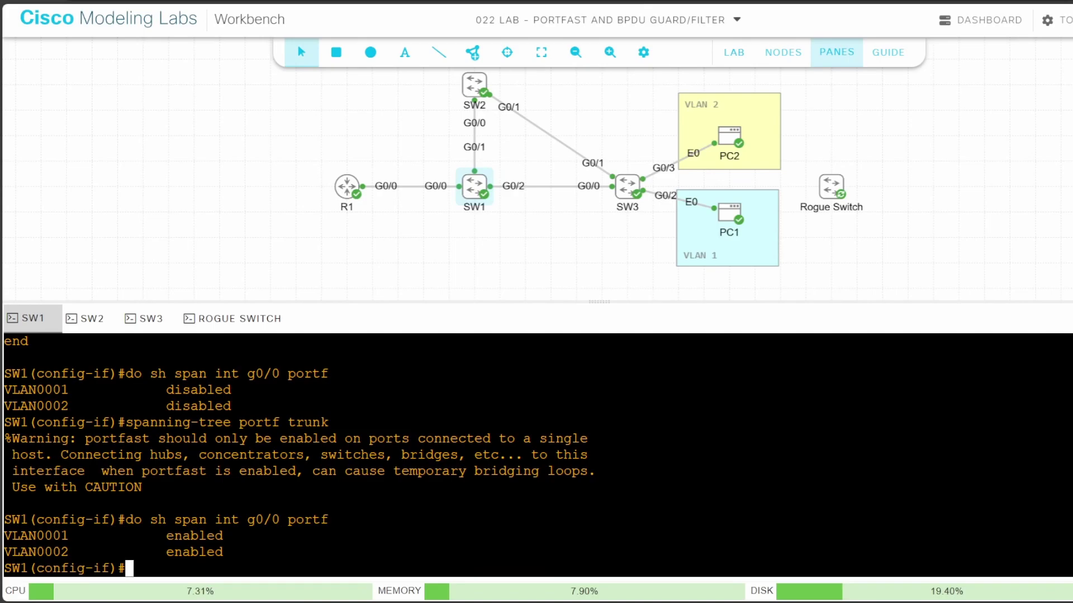
text(shut)
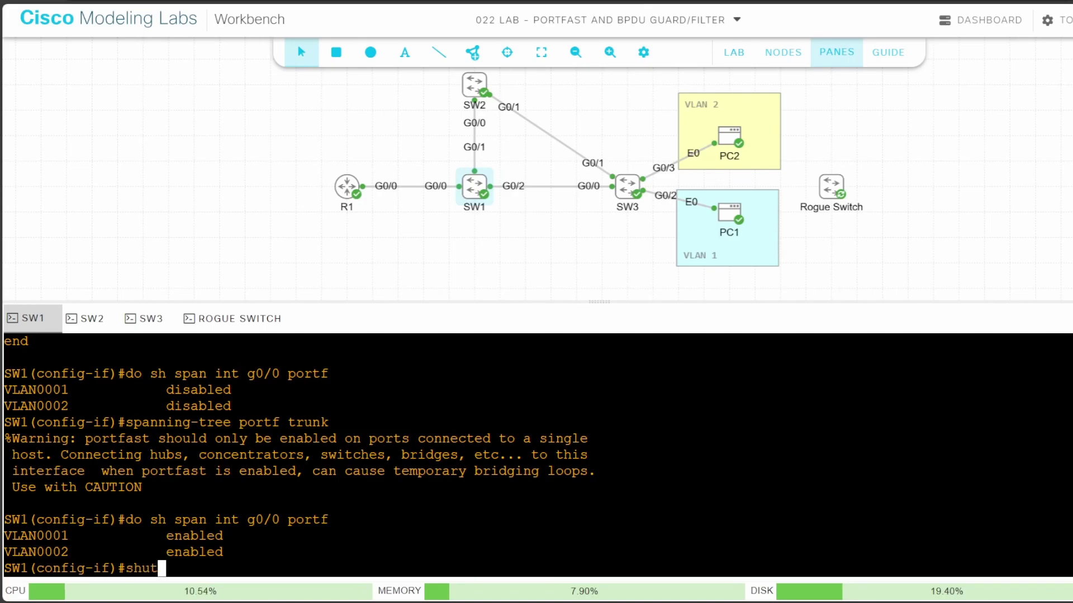
key(Return)
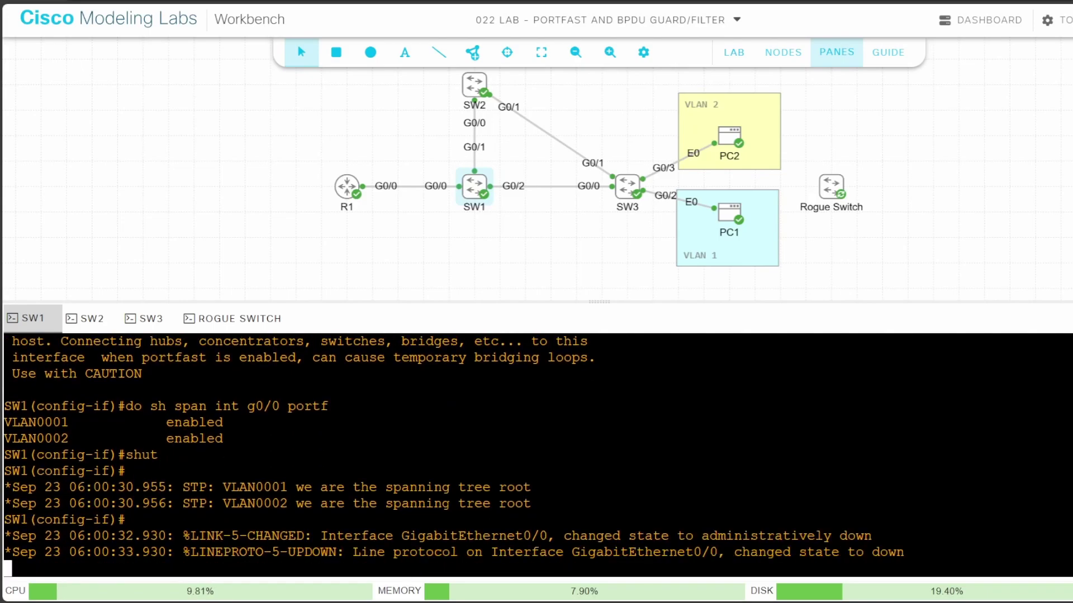
text(no shut)
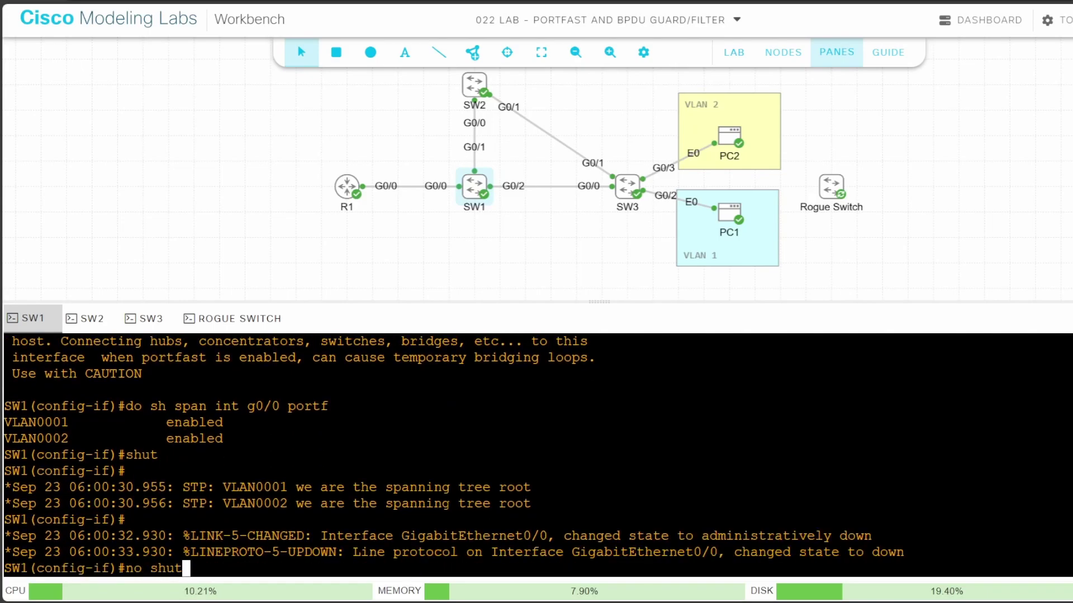
key(Return)
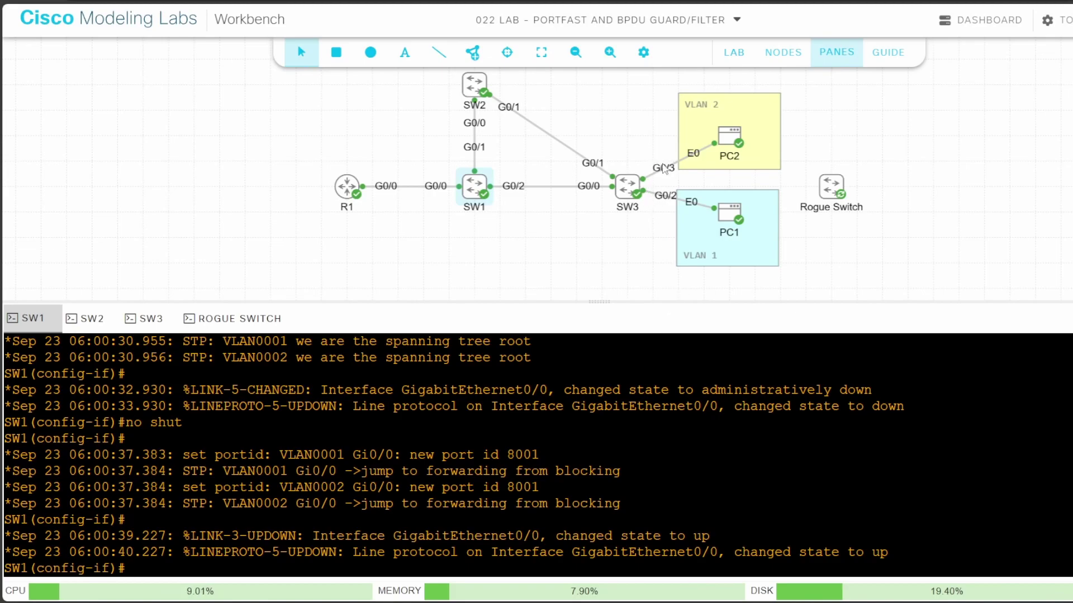
- Open the SW3 console and turn on spanning-tree event debugging
click(146, 324)
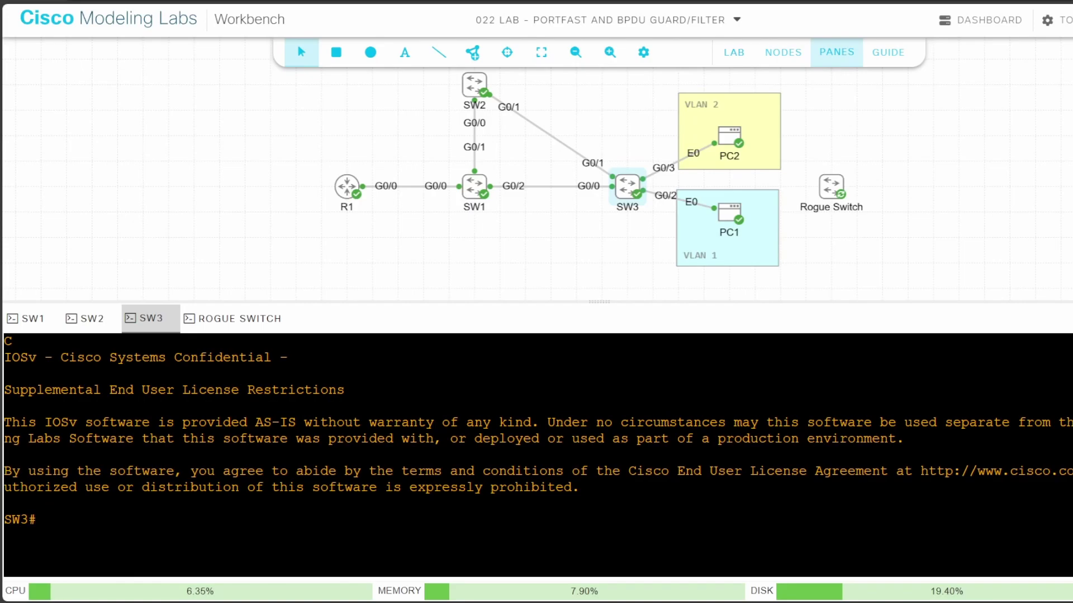
text(debug spann even)
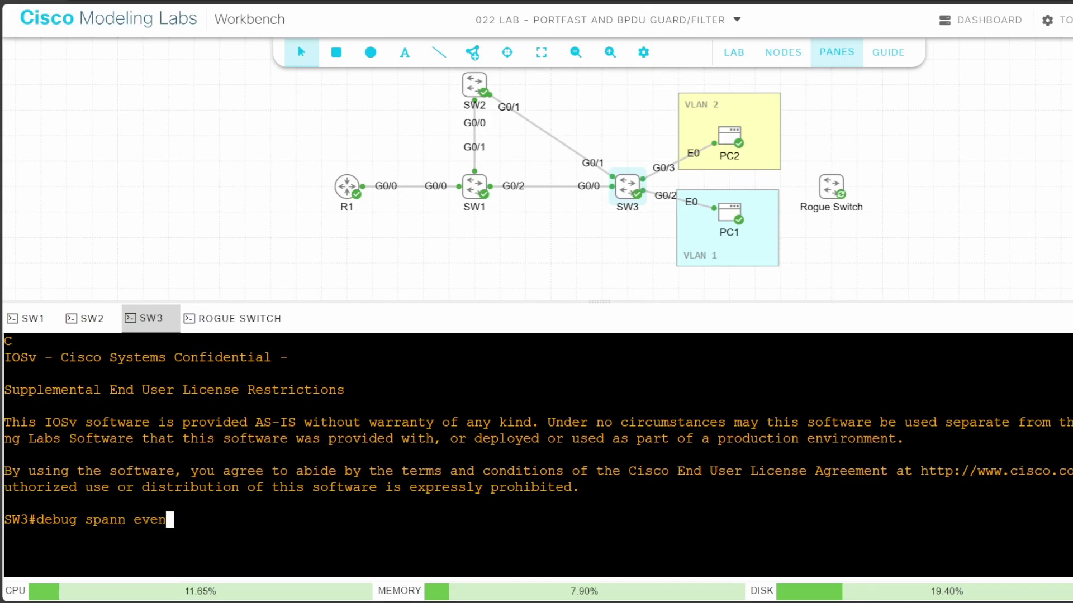
key(Return)
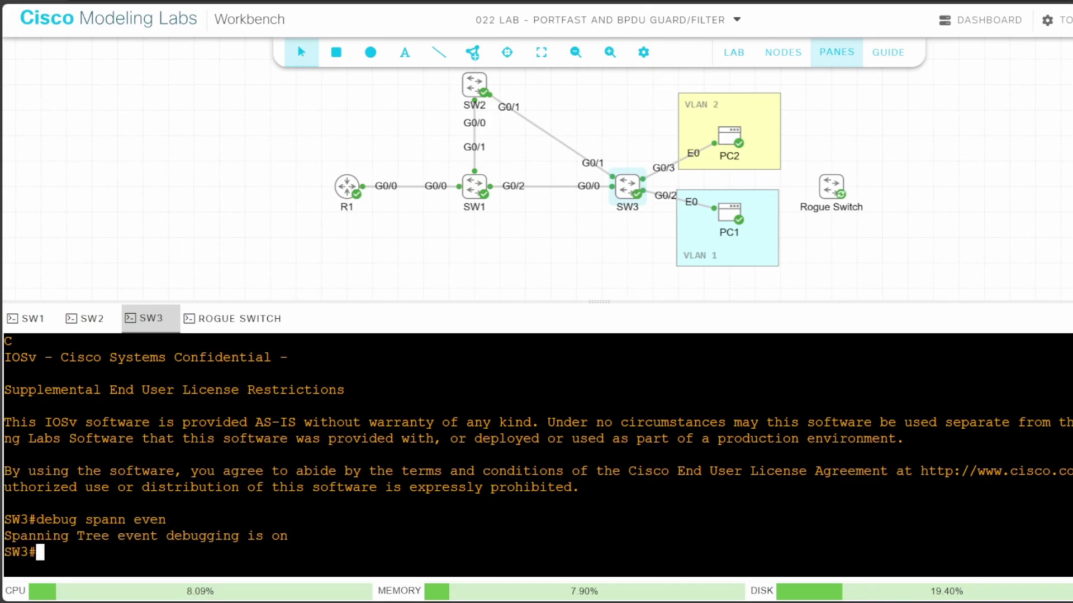
- Enable 'spanning-tree portfast default' in SW3's global configuration
text(conf t)
key(Return)
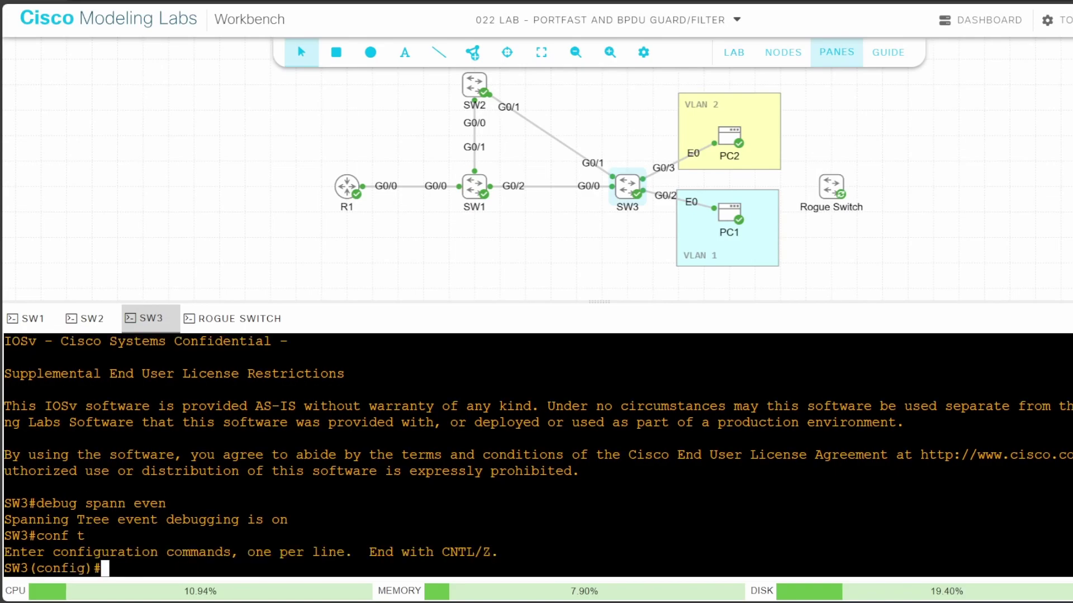
text(spann portf)
key(Tab)
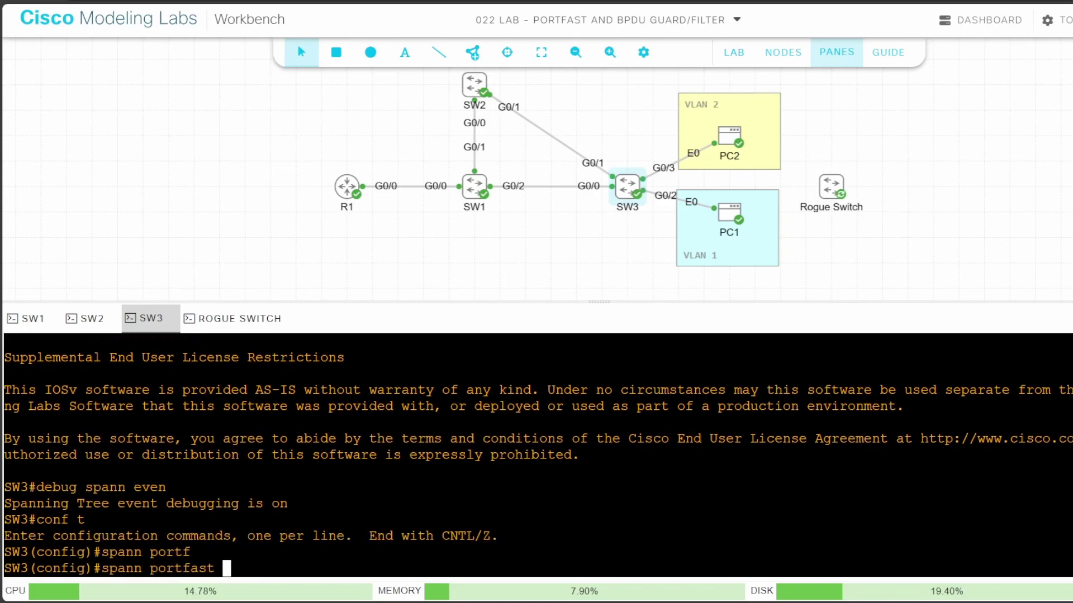
text(defa)
key(Tab)
text(u)
key(Tab)
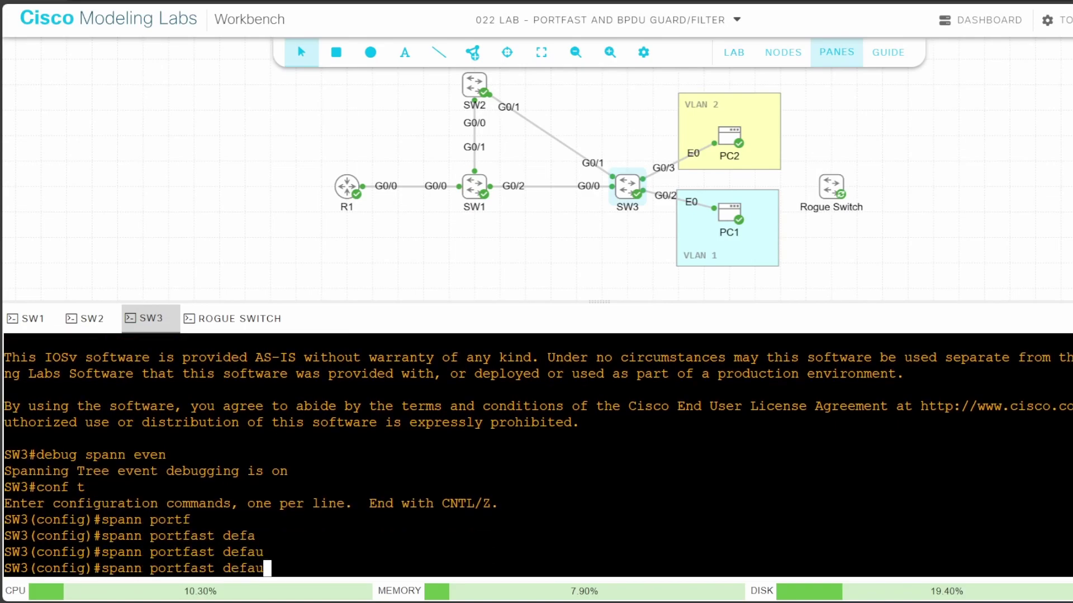
text(lt)
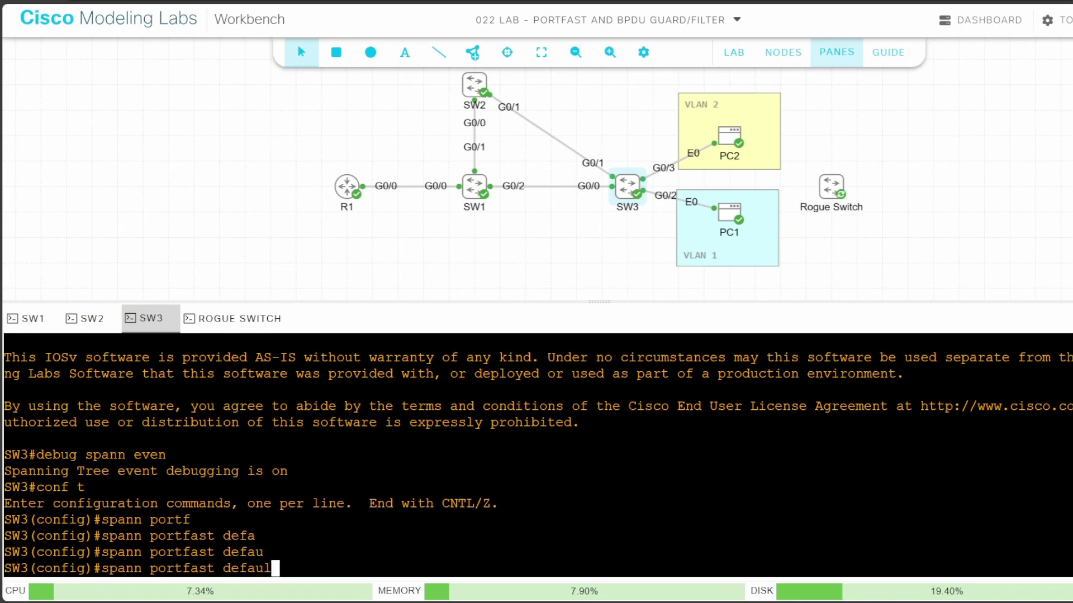
key(Return)
- Verify PortFast is enabled on SW3's G0/2 and G0/3
text(do s)
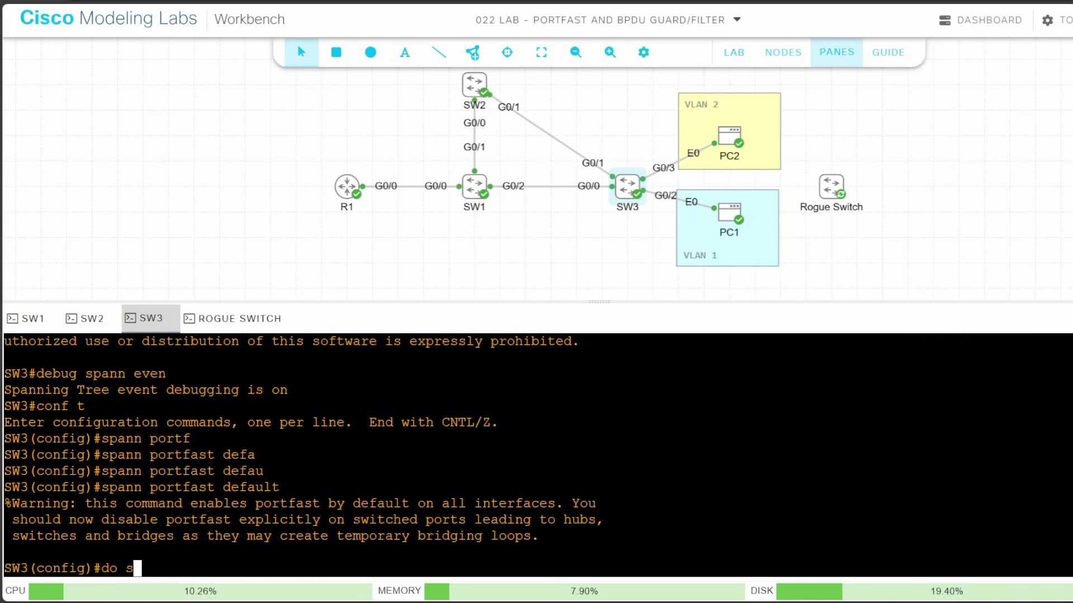
text(h span int g0/2 portf)
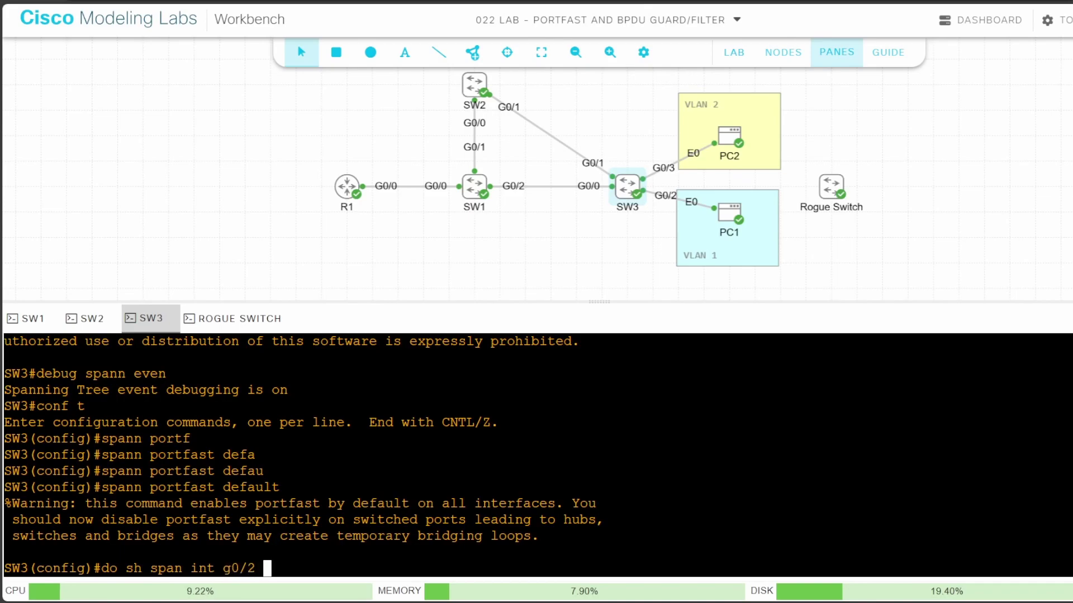
key(Return)
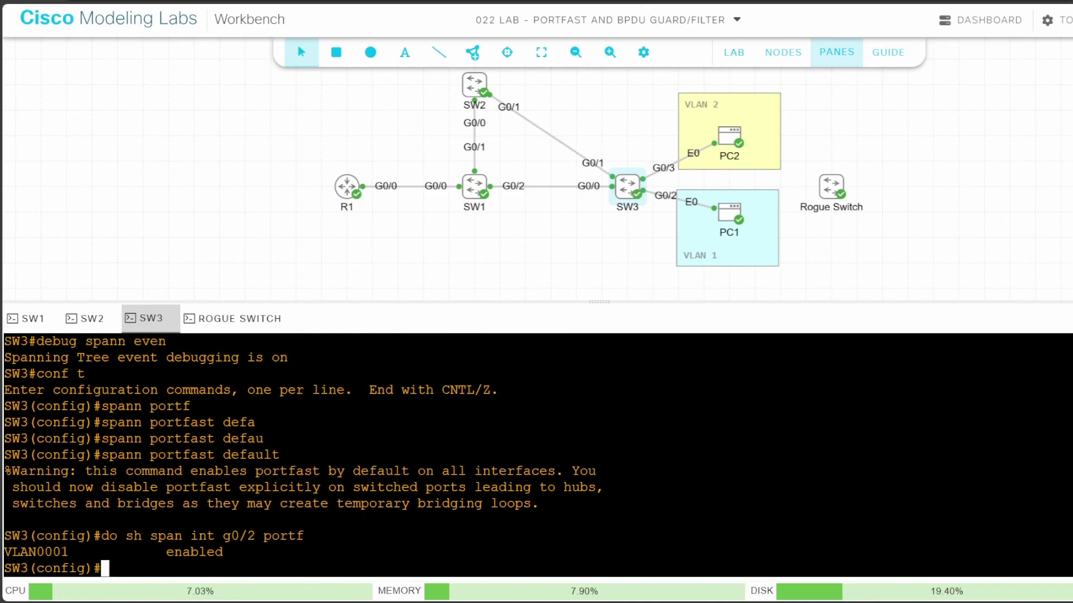
key(Up)
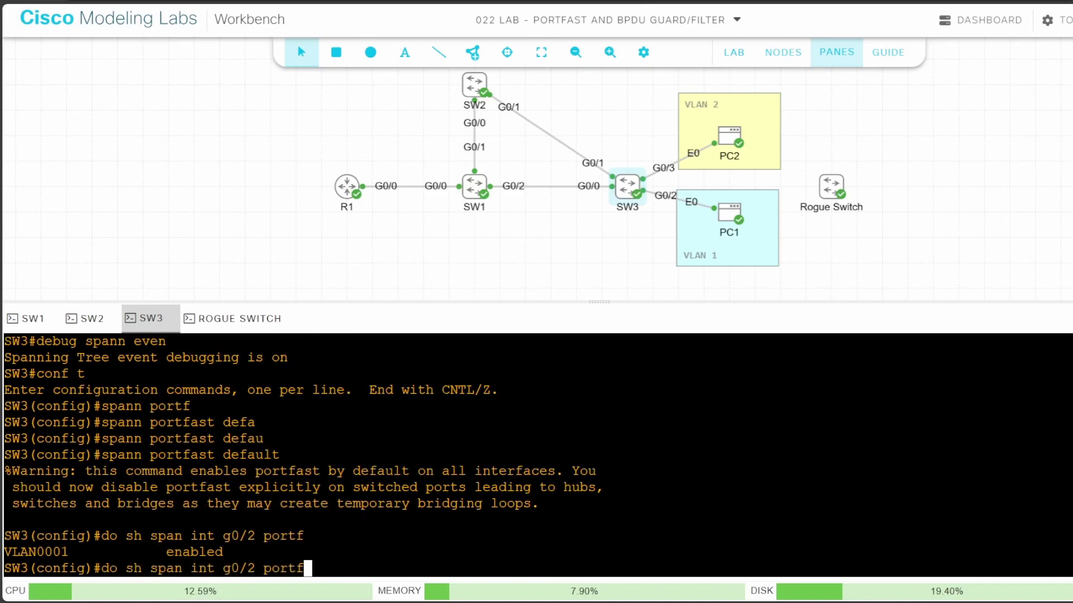
key(Left)
key(Left)
key(Left)
key(Left)
key(Left)
key(Left)
key(BackSpace)
text(3)
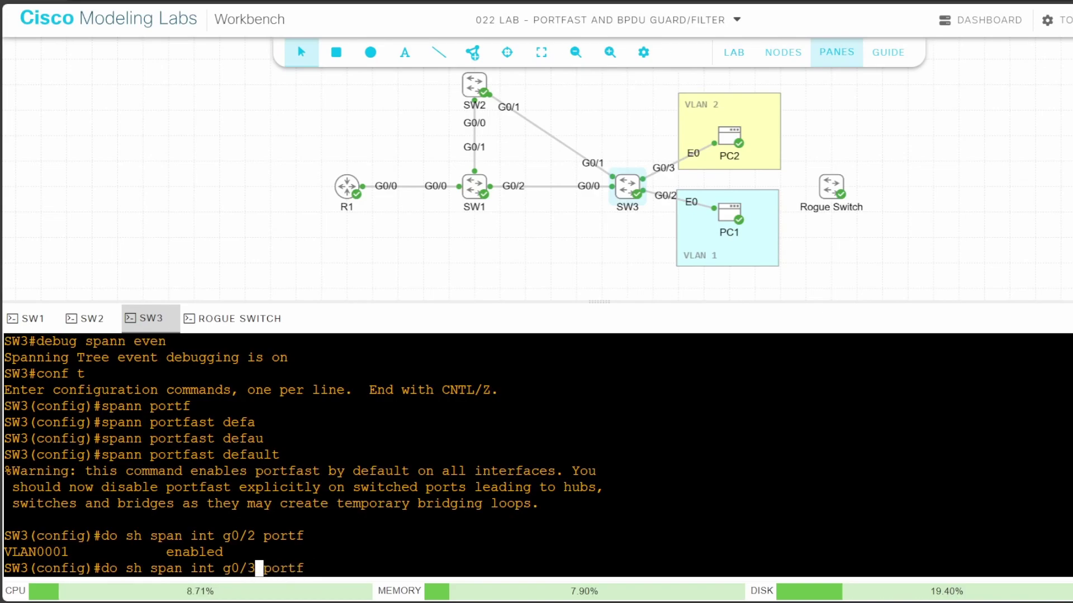
key(Return)
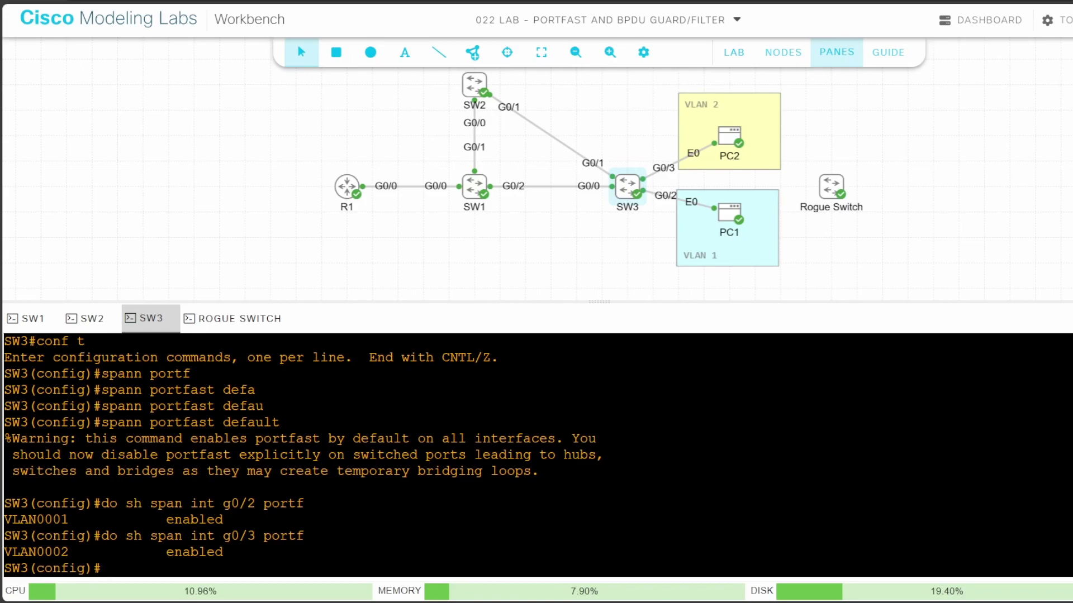
- Shut and re-enable SW3's interface range G0/2-3
text(int range g0/2-3)
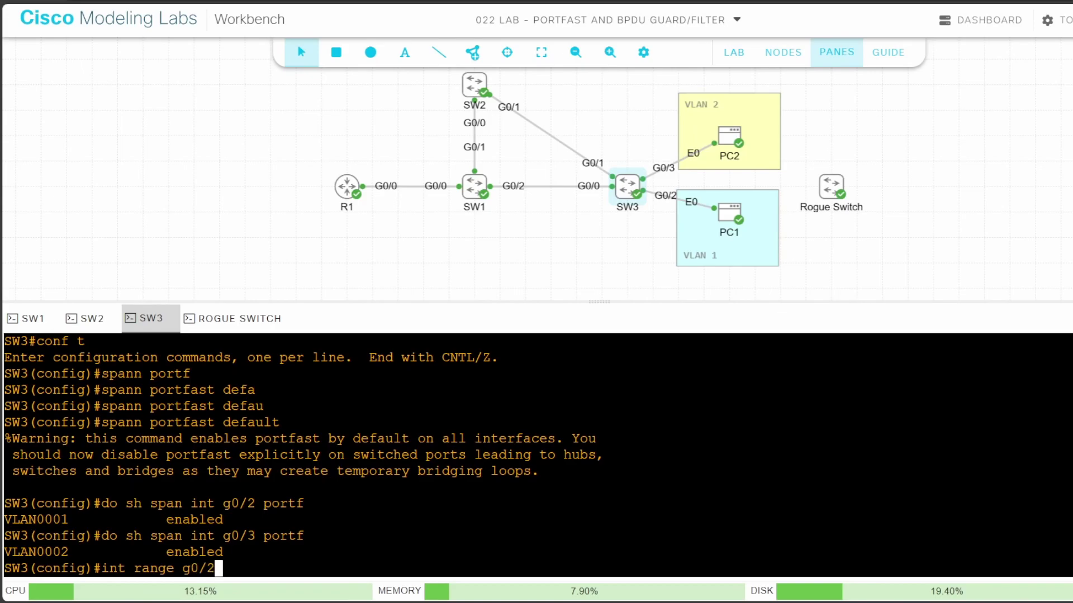
key(Return)
text(shut)
key(Return)
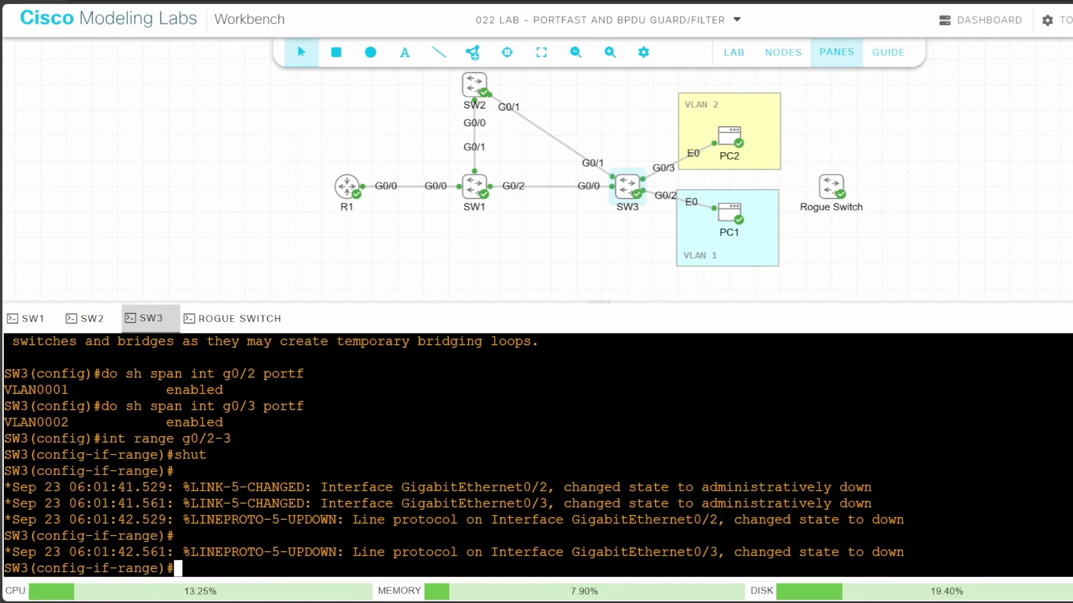
text(no shut)
key(Return)
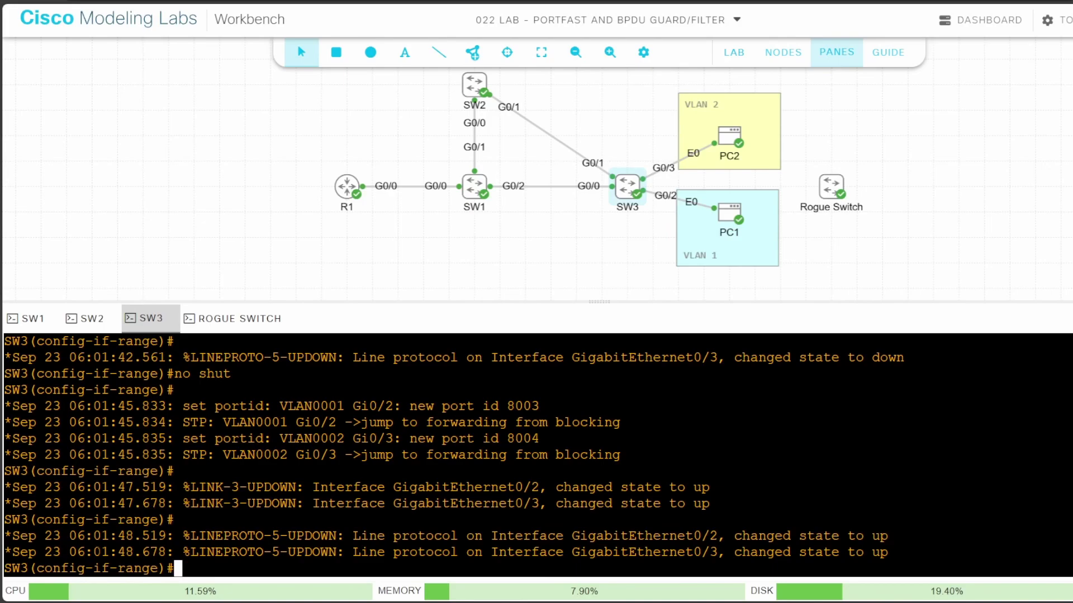
- Check G0/2's spanning-tree details, seeing BPDUs sent rise from 6 to 10 with none received
text(do sh )
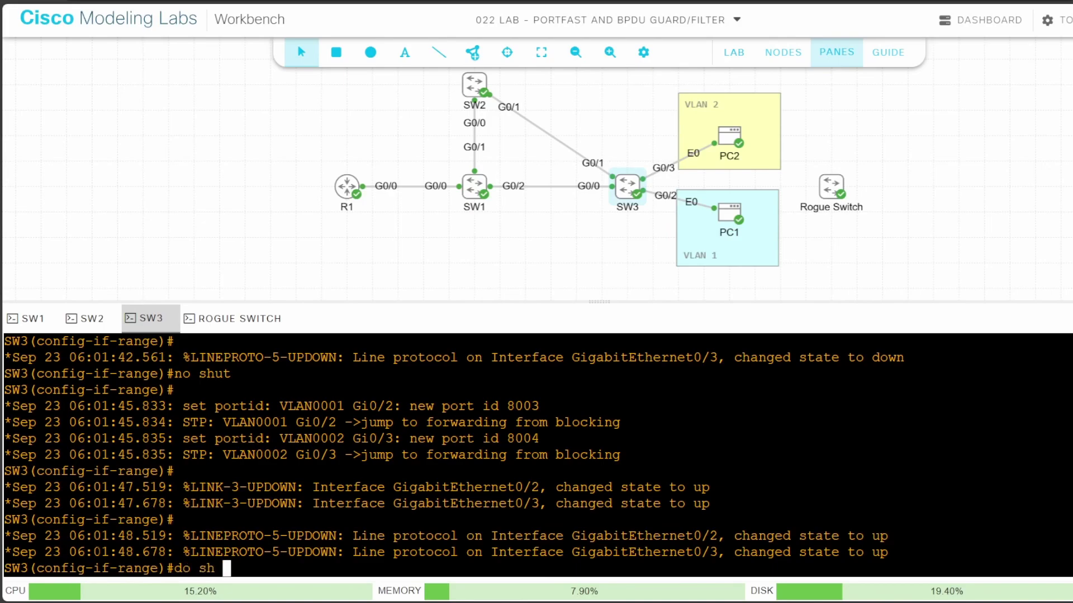
text(span int g0/2)
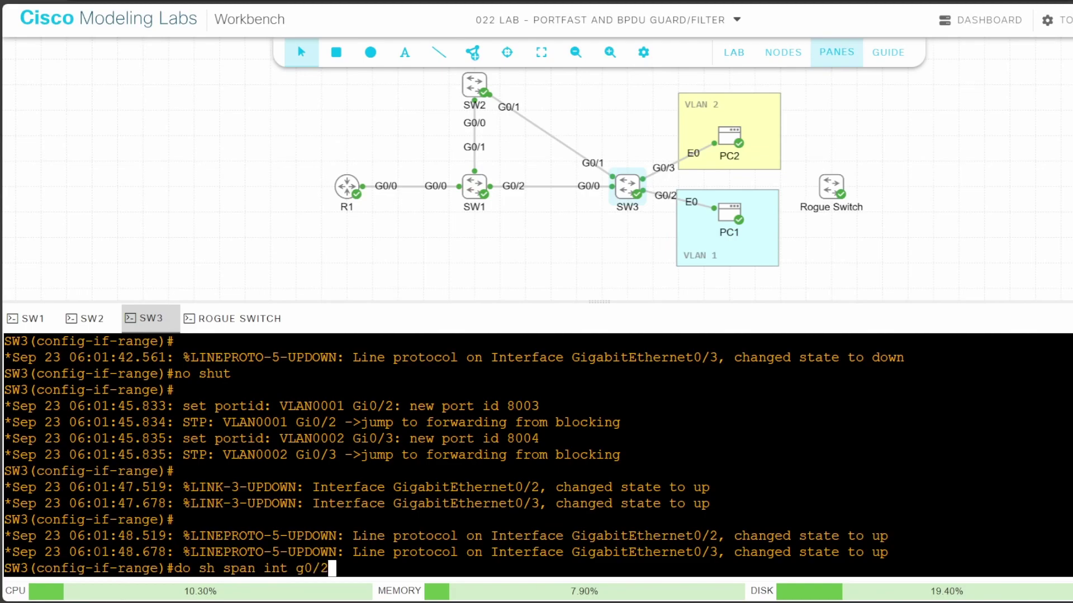
text( det)
key(Return)
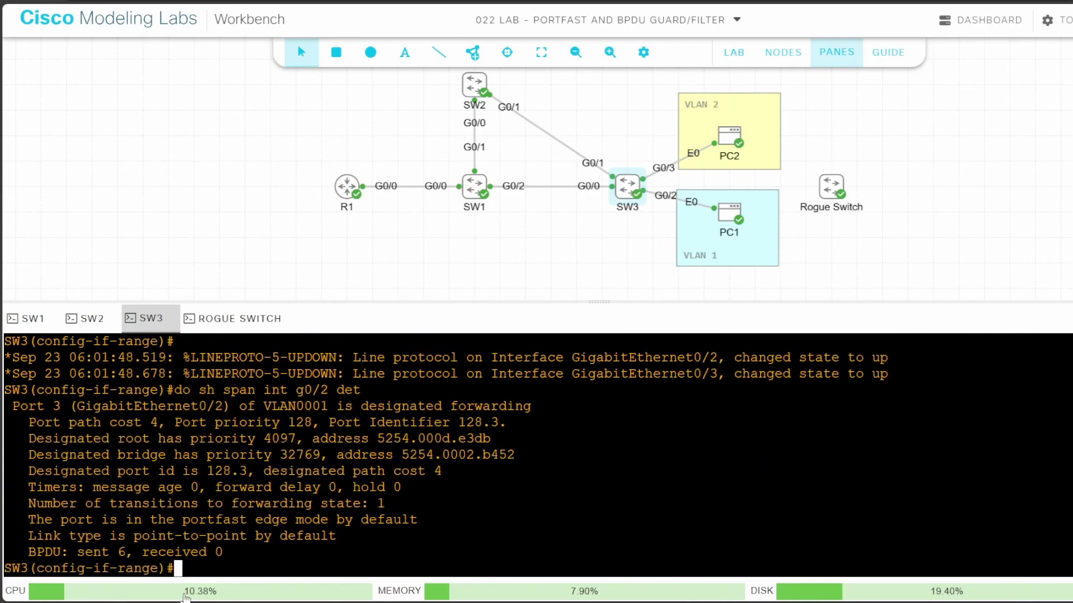
drag(132, 552, 28, 552)
key(Up)
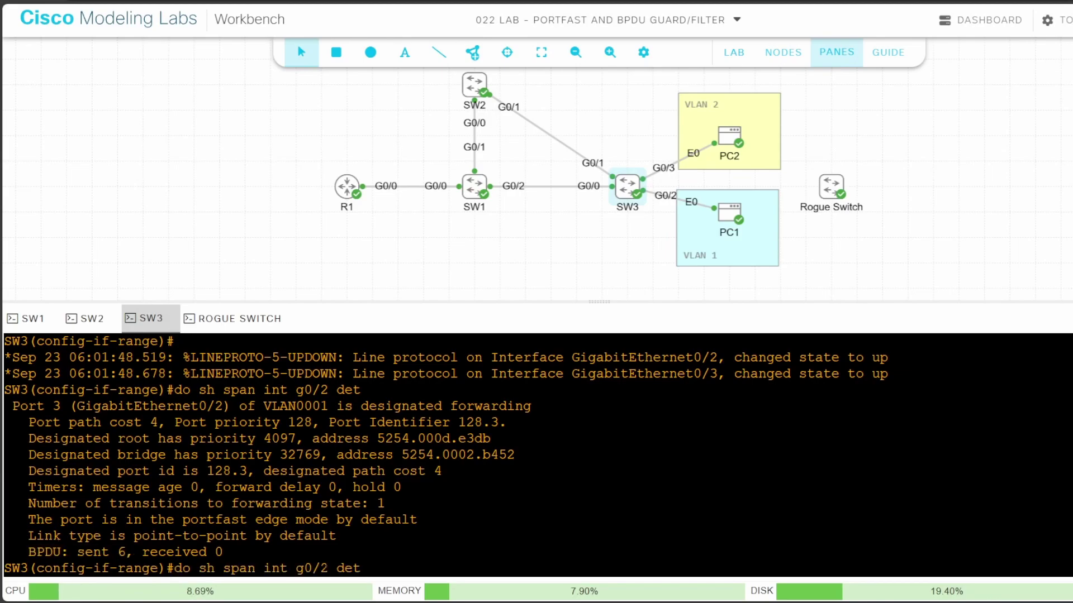
key(Return)
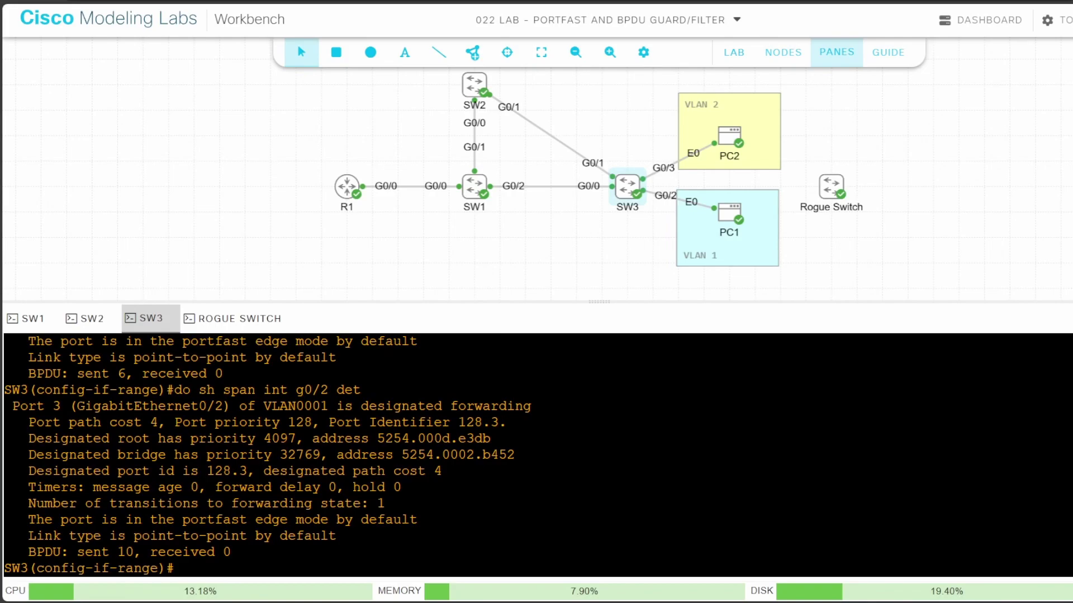
drag(150, 552, 28, 552)
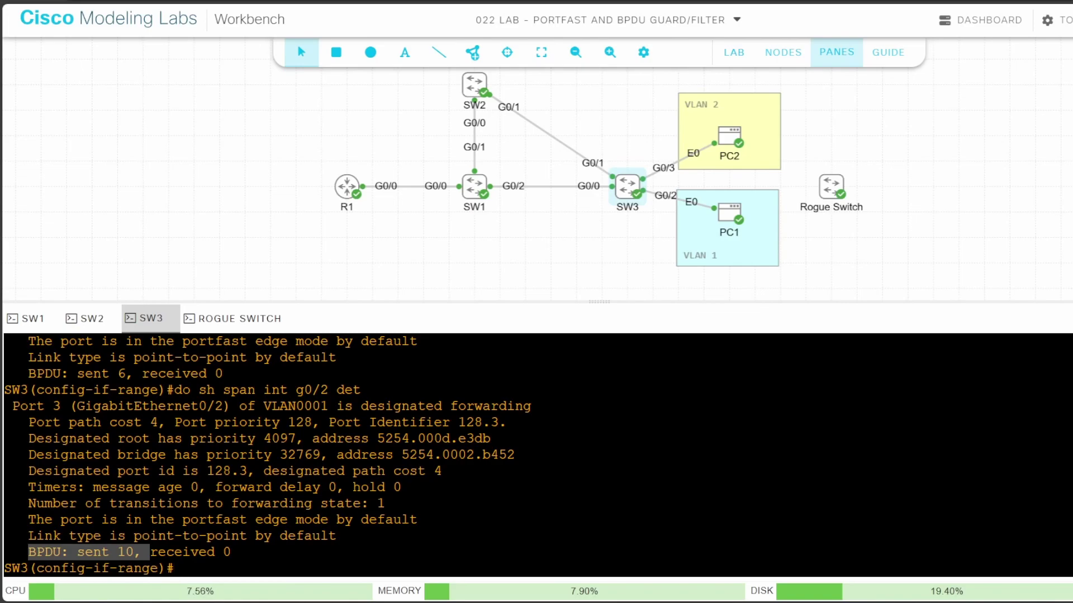
- Bring up the Lab Instructions and highlight the BPDU Guard, BPDU Guard test, and ErrDisable Recovery tasks
click(888, 52)
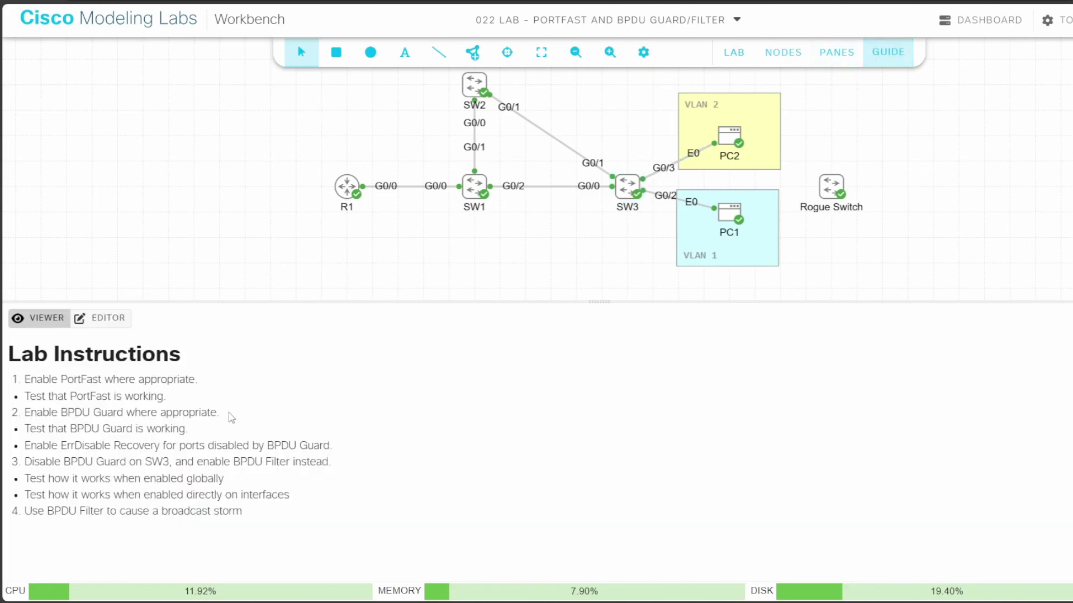
drag(231, 418, 34, 419)
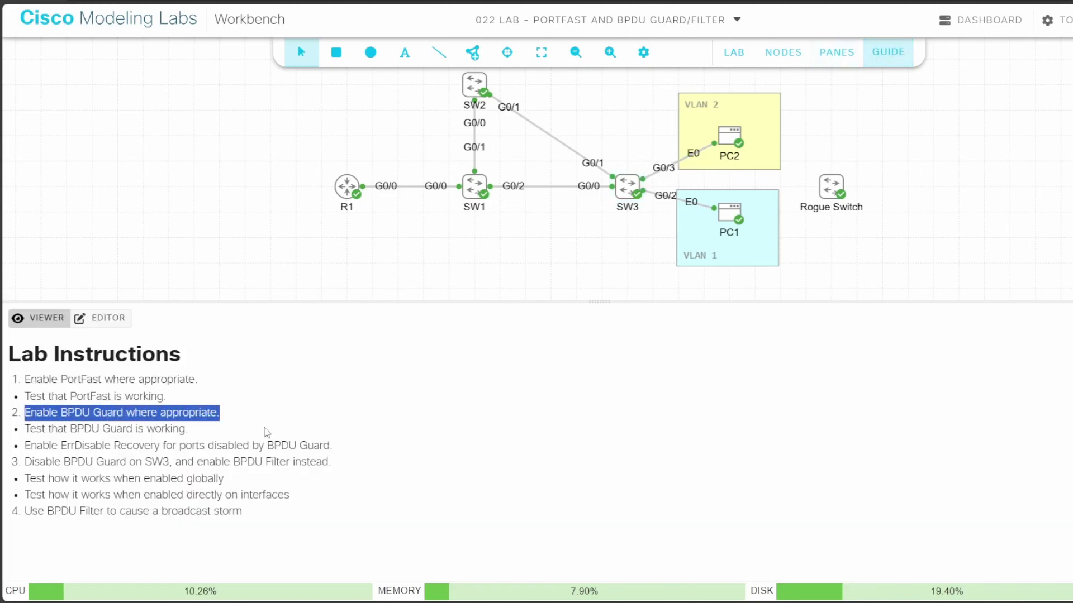
drag(214, 431, 25, 430)
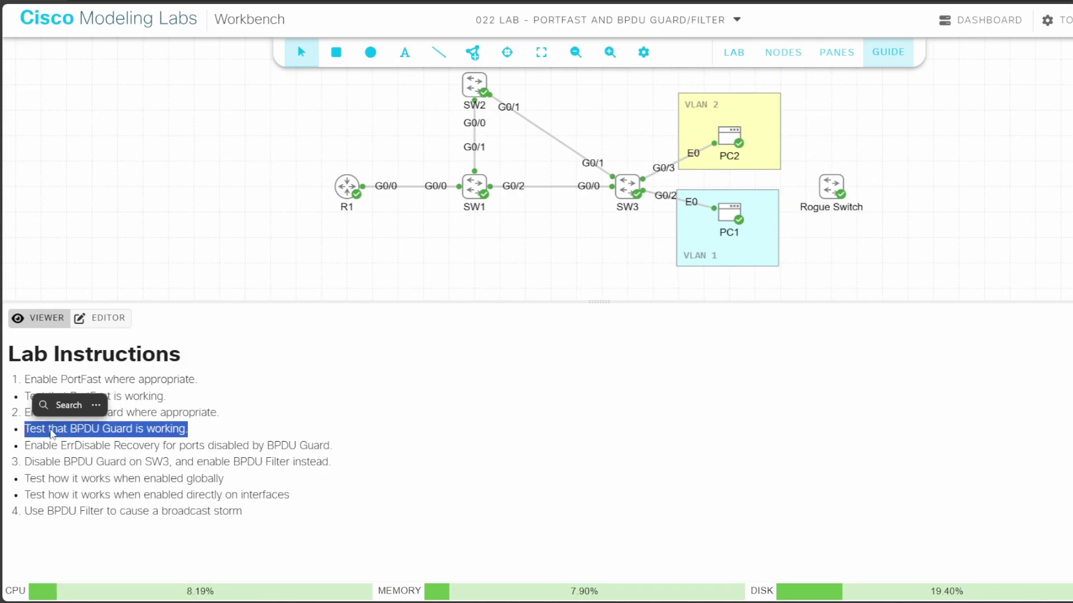
drag(335, 446, 25, 447)
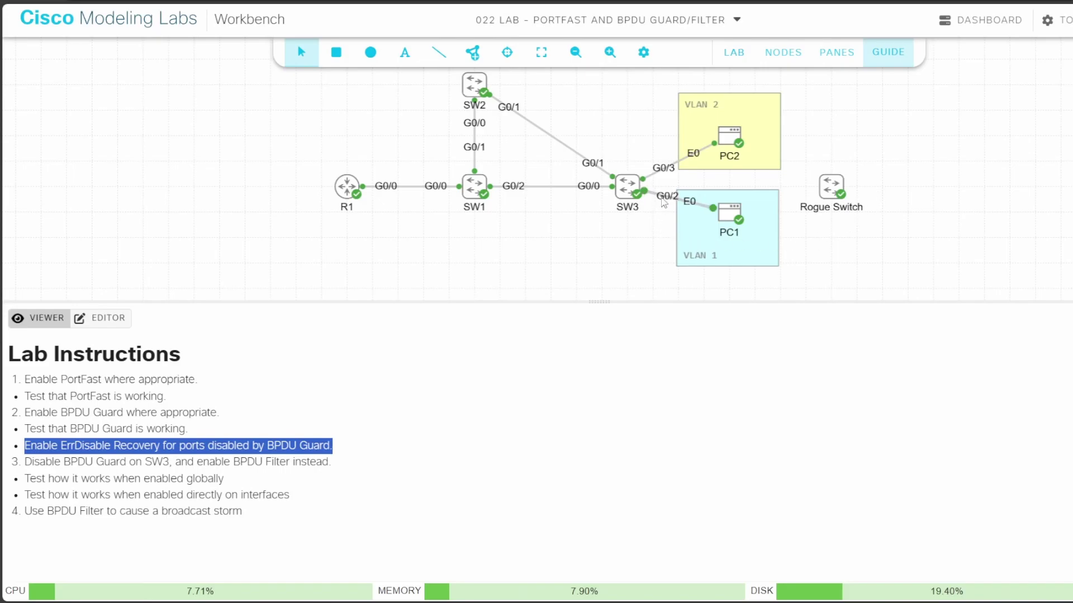
- Return to the SW3 console and delete the SW3 G0/2 link to PC1
click(833, 53)
key(Return)
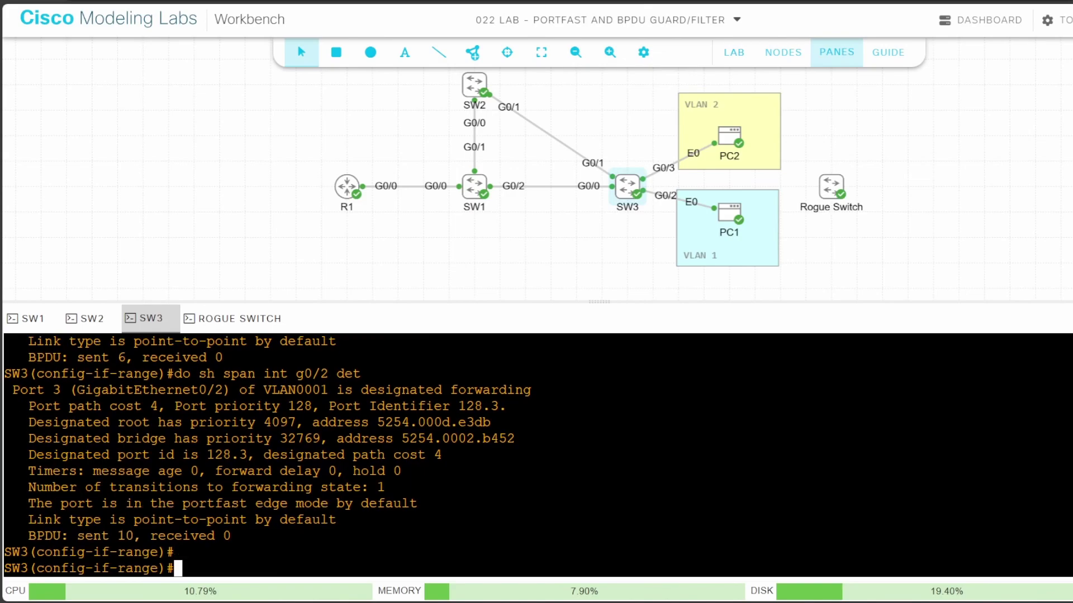
right_click(667, 198)
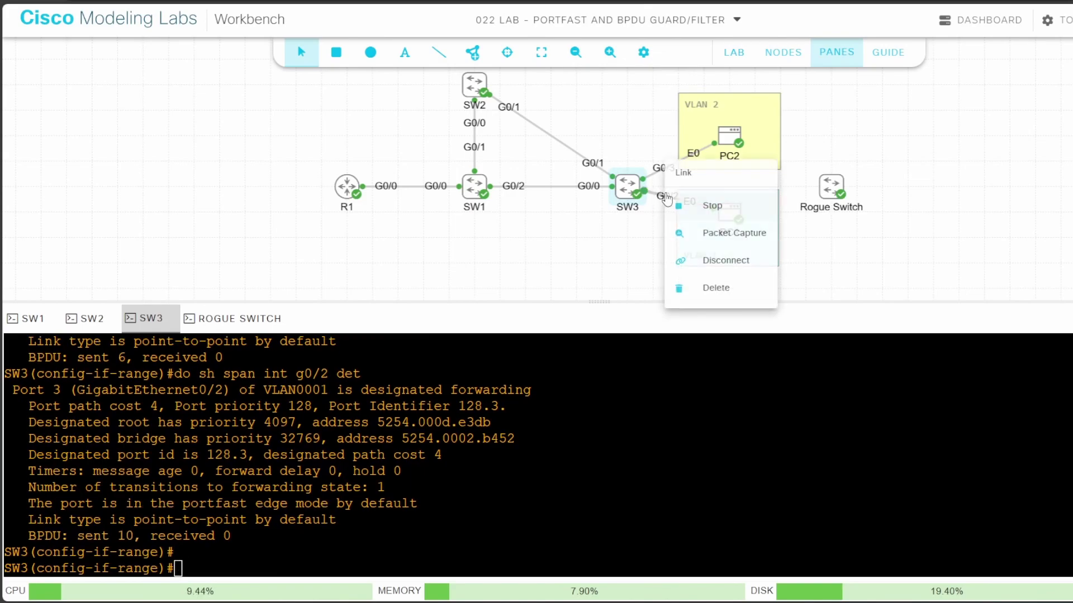
click(701, 290)
click(722, 342)
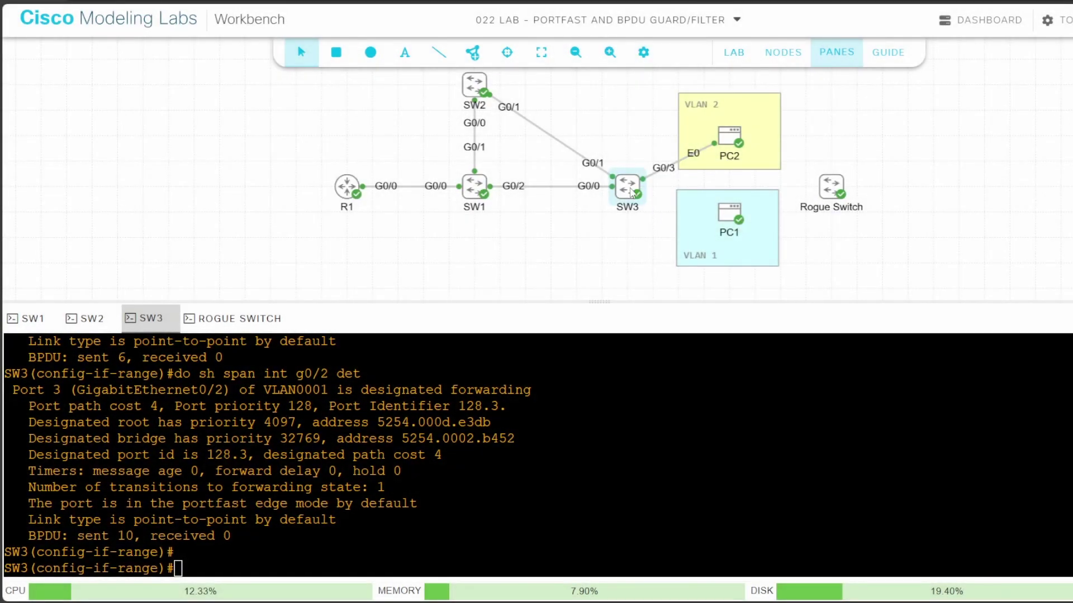
- Link SW3 GigE0/2 to the Rogue Switch's GigE0/0
right_click(629, 189)
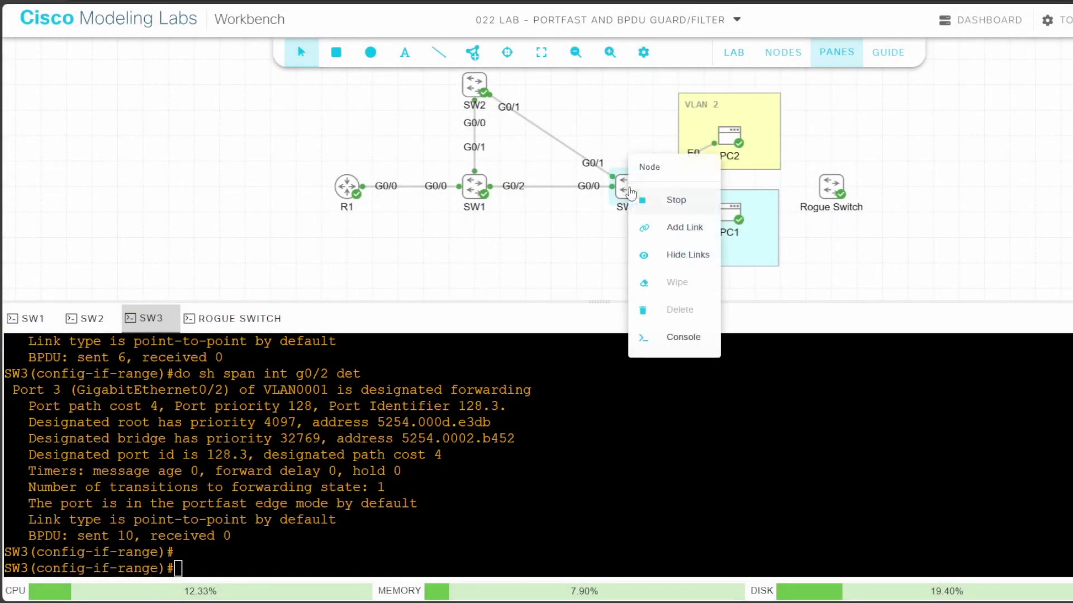
click(681, 228)
click(832, 187)
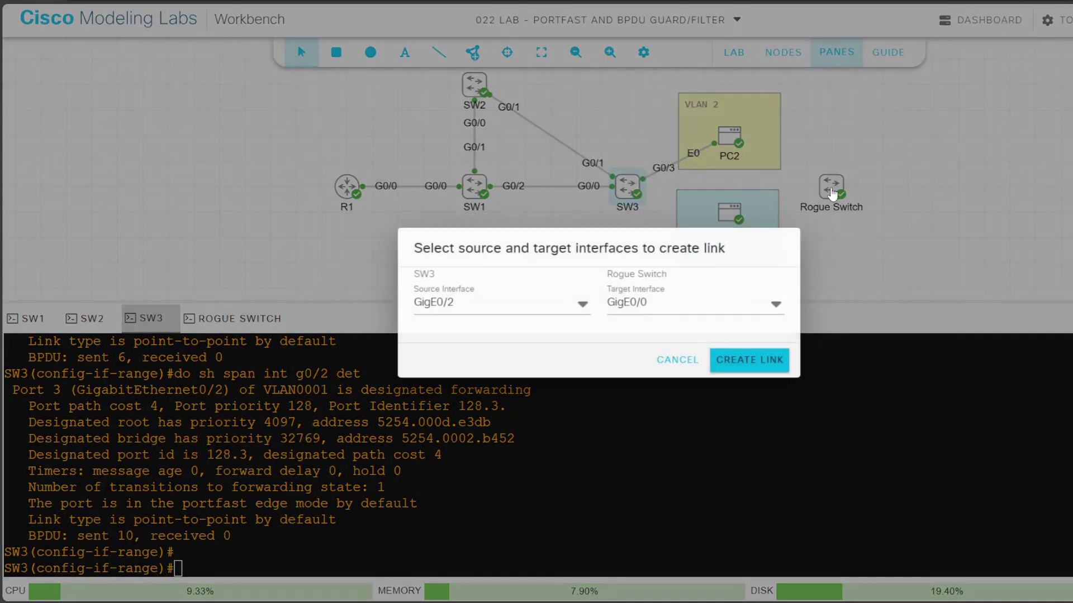
click(753, 361)
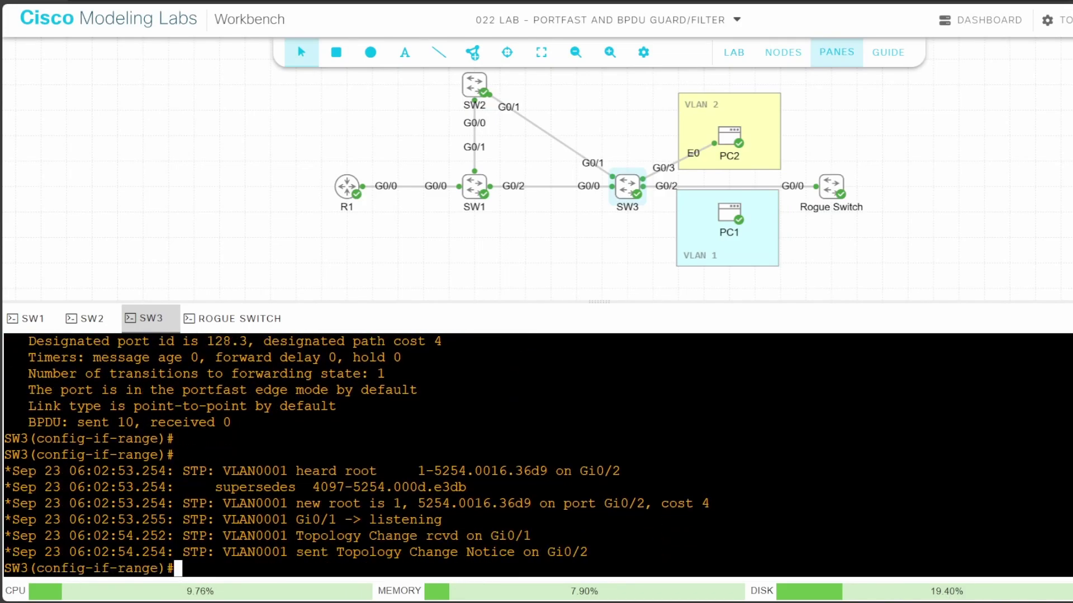
triple_click(350, 504)
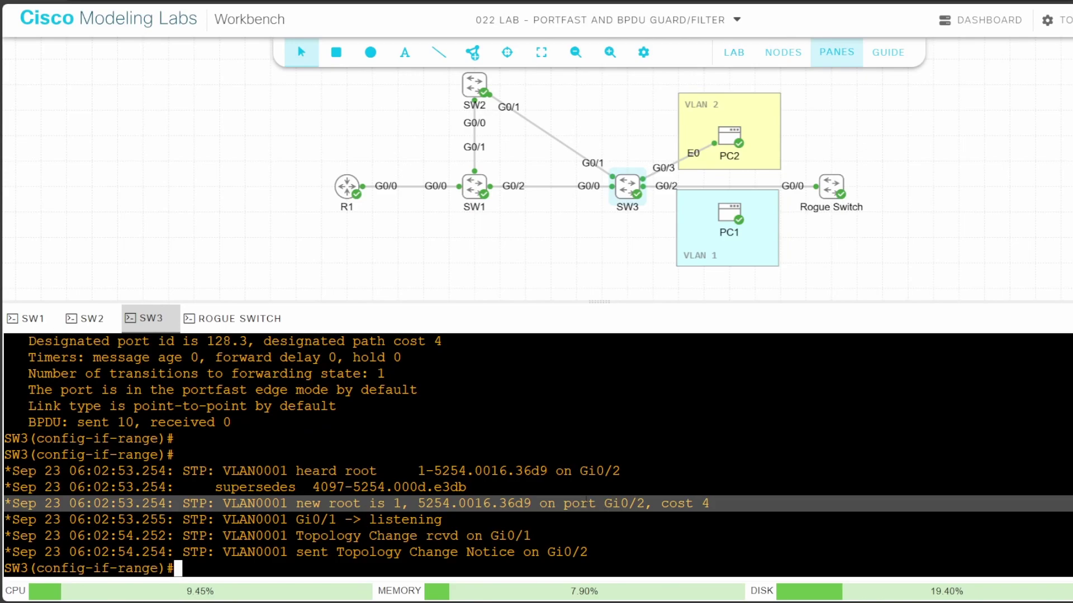
key(ctrl+c)
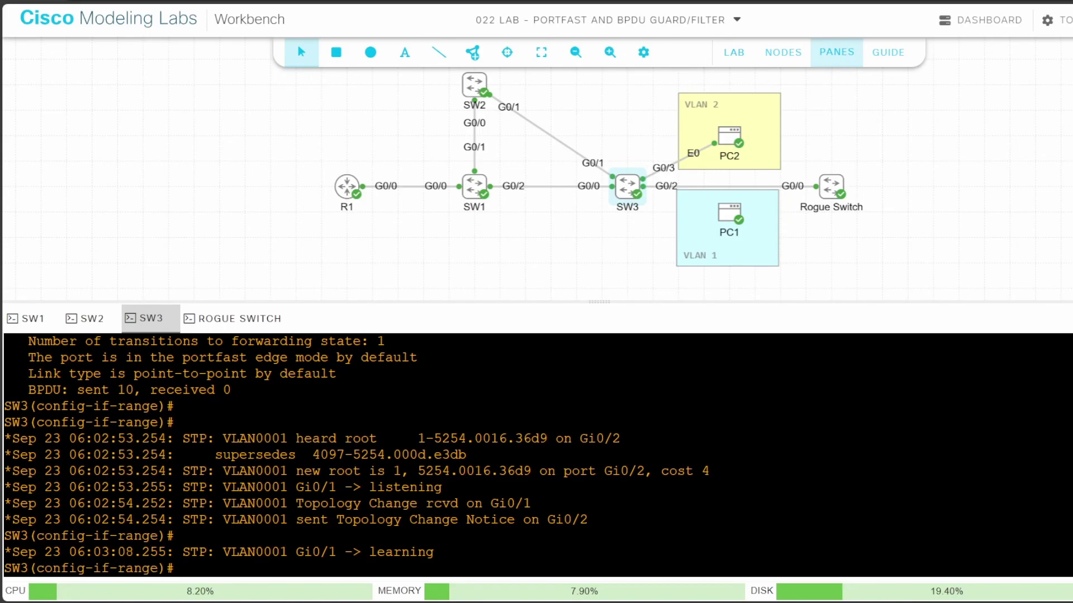
- Enable 'spanning-tree bpduguard enable' on SW3's interfaces and note the Gi0/2 err-disable log message
text(span)
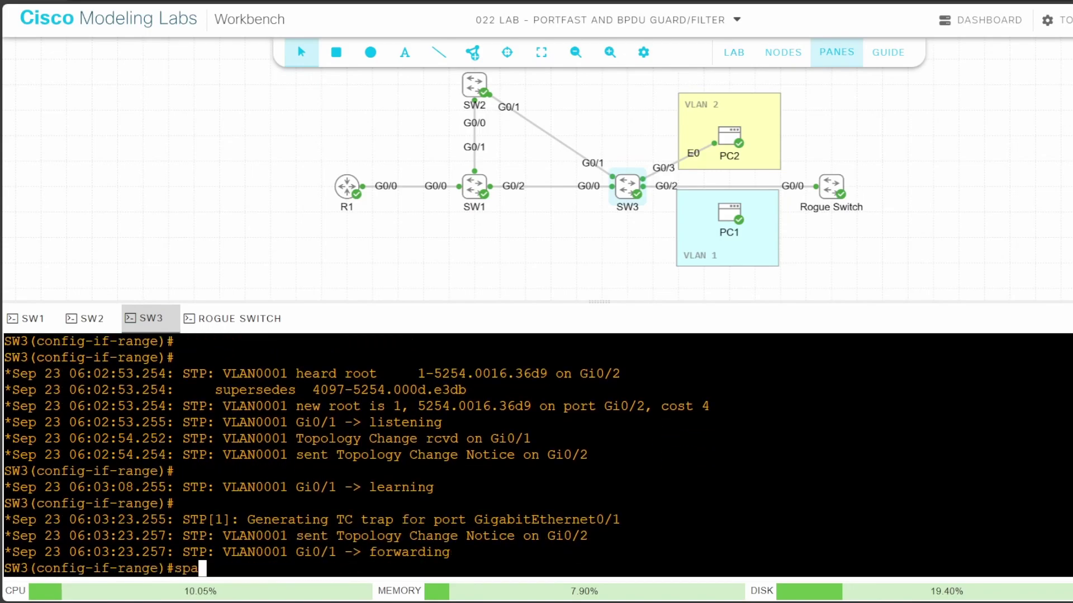
key(Tab)
text(bpdug)
key(Tab)
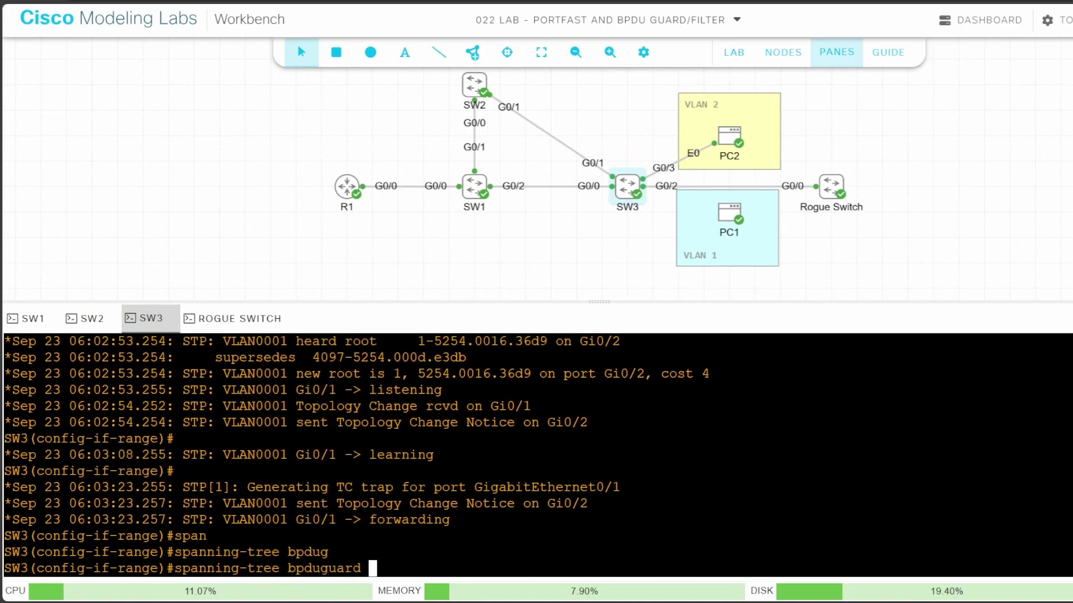
text(en)
key(Tab)
key(Return)
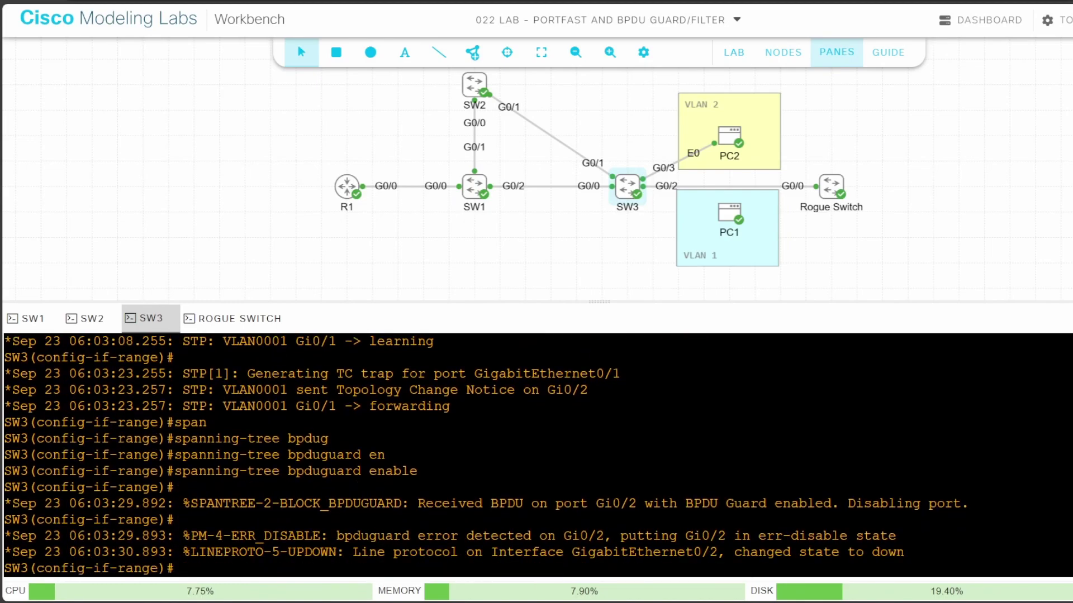
triple_click(615, 504)
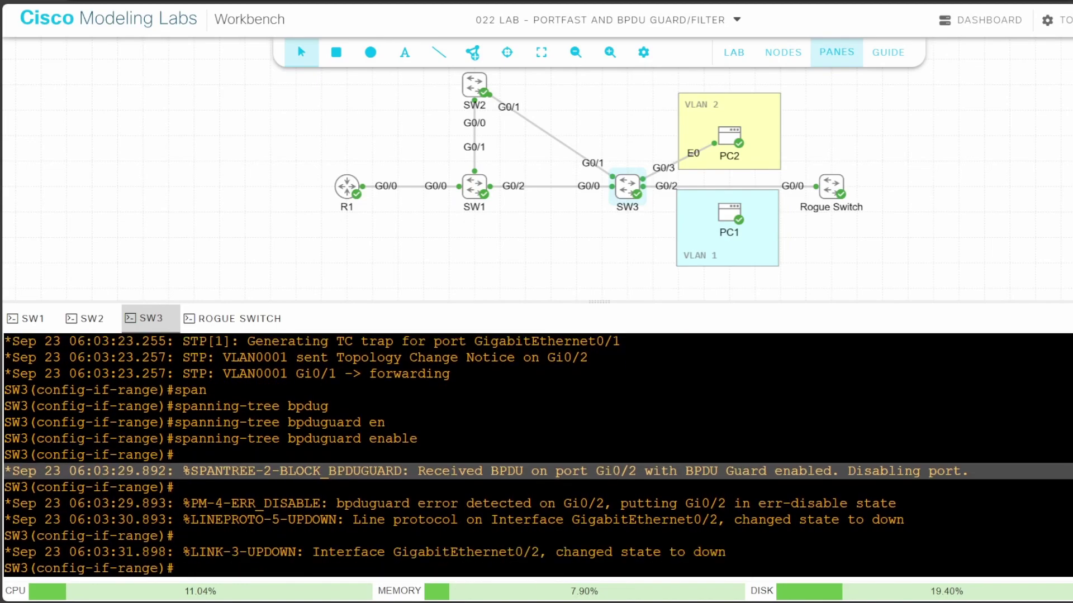
triple_click(624, 503)
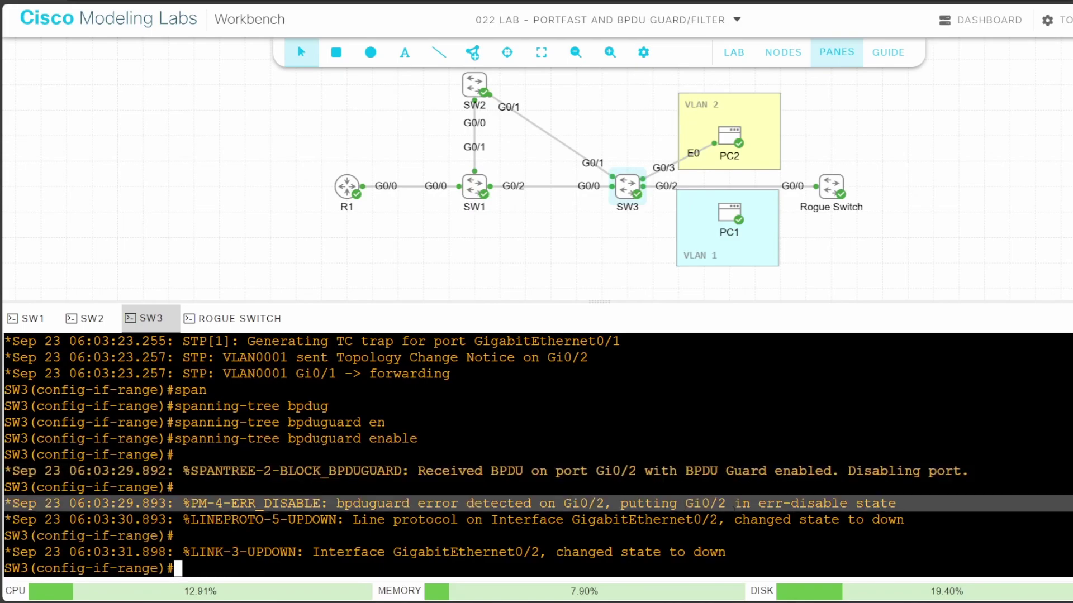
drag(903, 503, 757, 503)
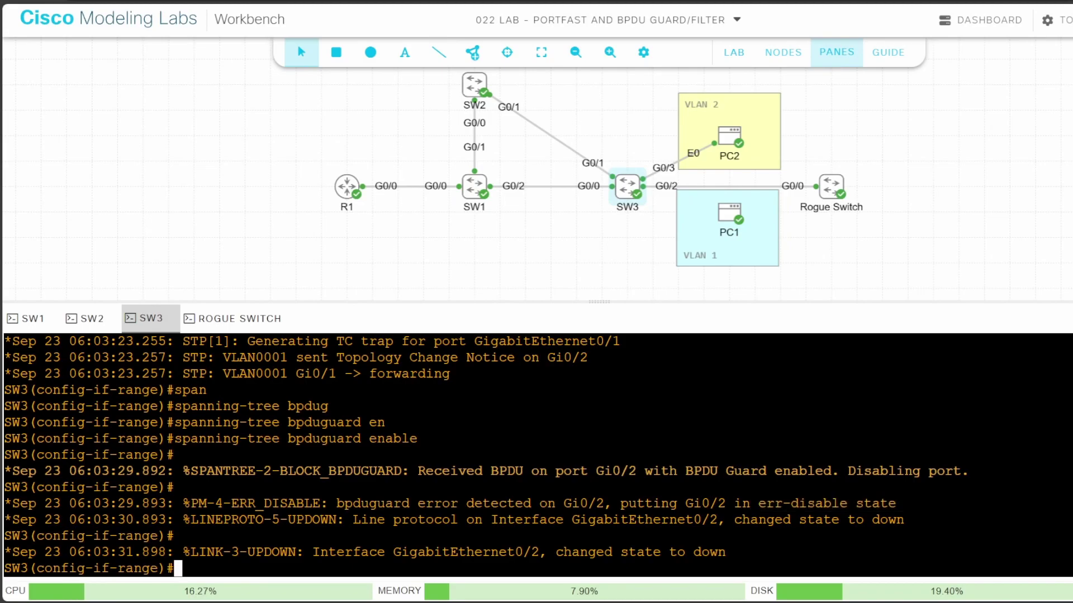
- Run 'do show int status' to confirm Gi0/2 is err-disabled
text(do show )
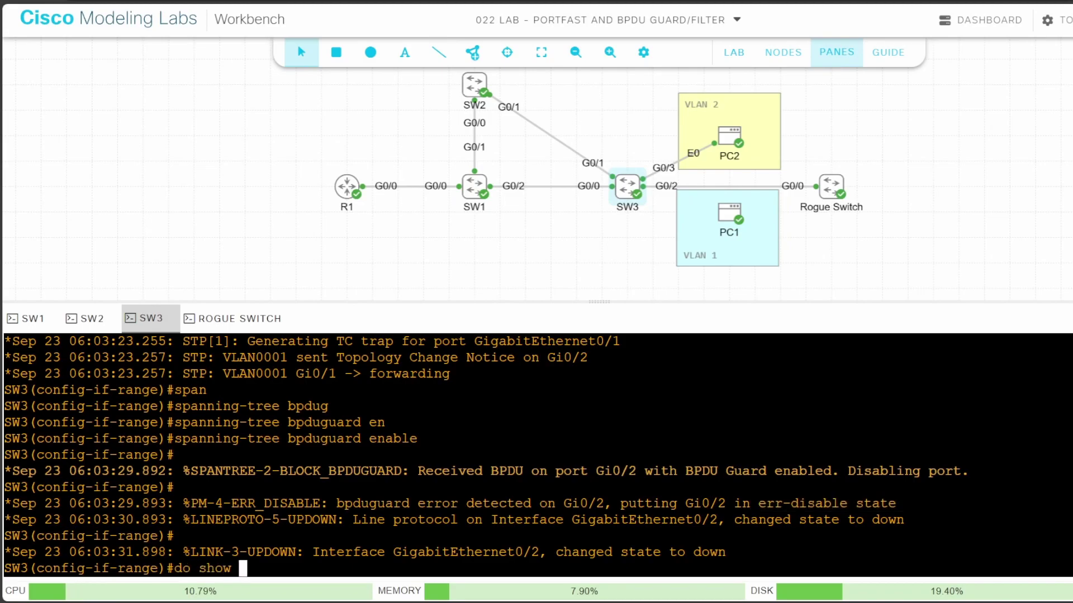
text(int status)
key(Return)
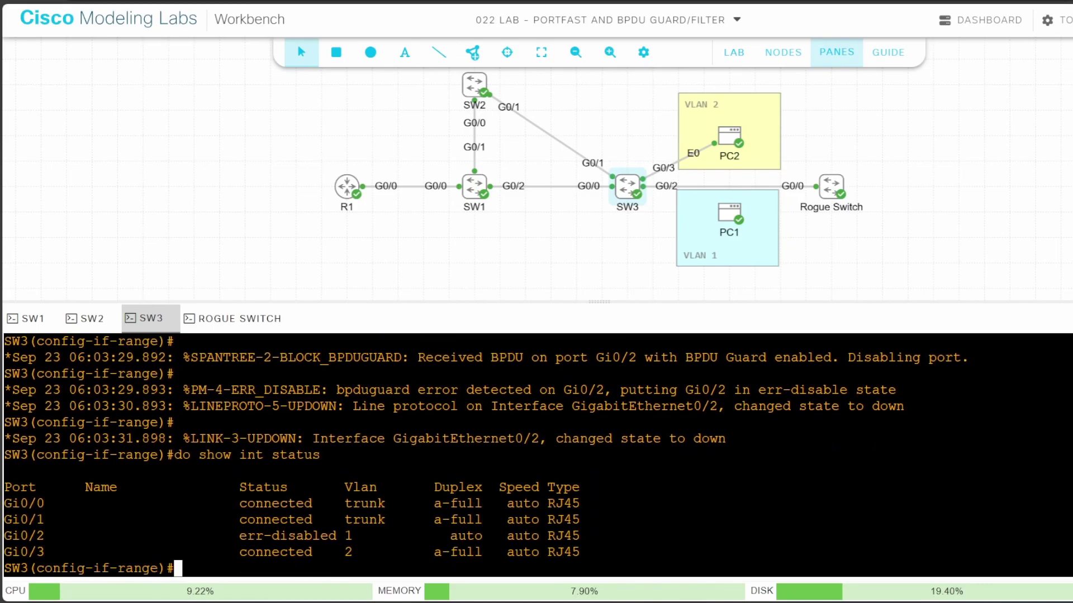
drag(337, 535, 3, 536)
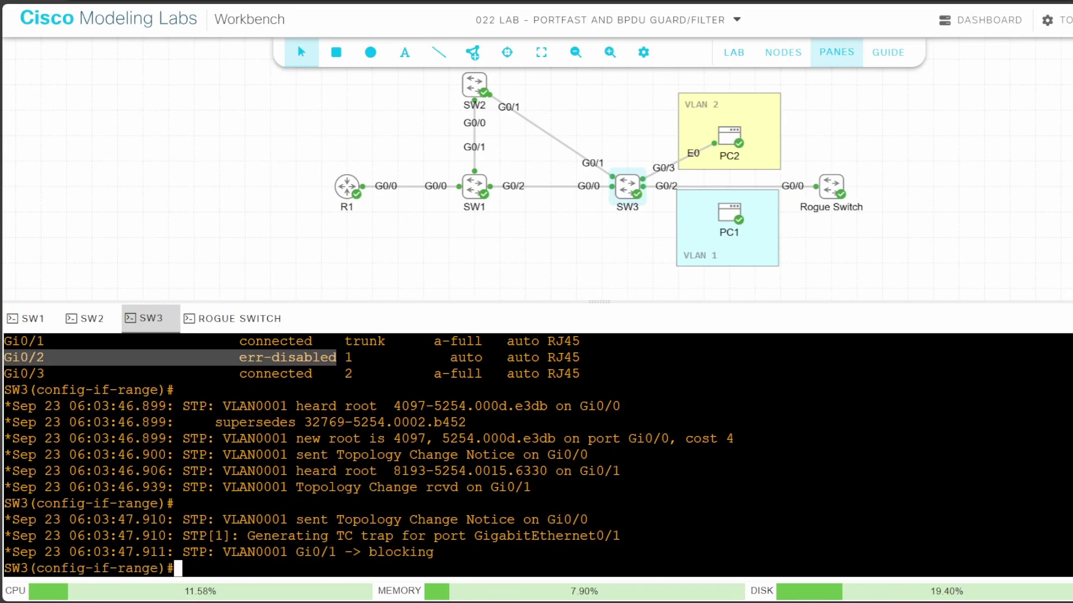
click(177, 568)
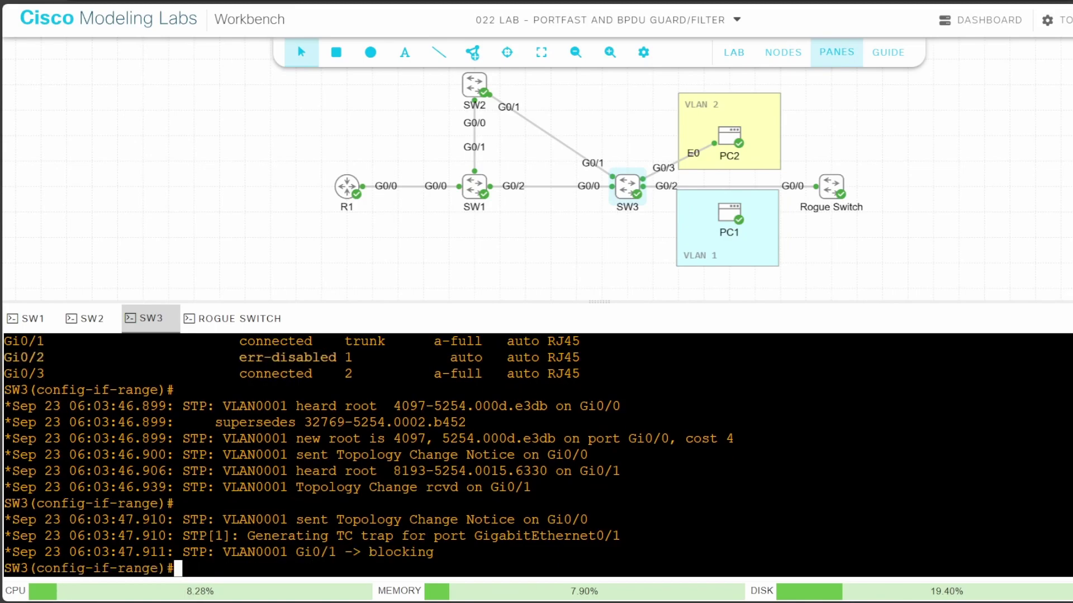
- Exit to global config and list errdisable recovery, noting bpduguard Disabled and the 300-second timer
text(exit)
key(Return)
key(Return)
key(Return)
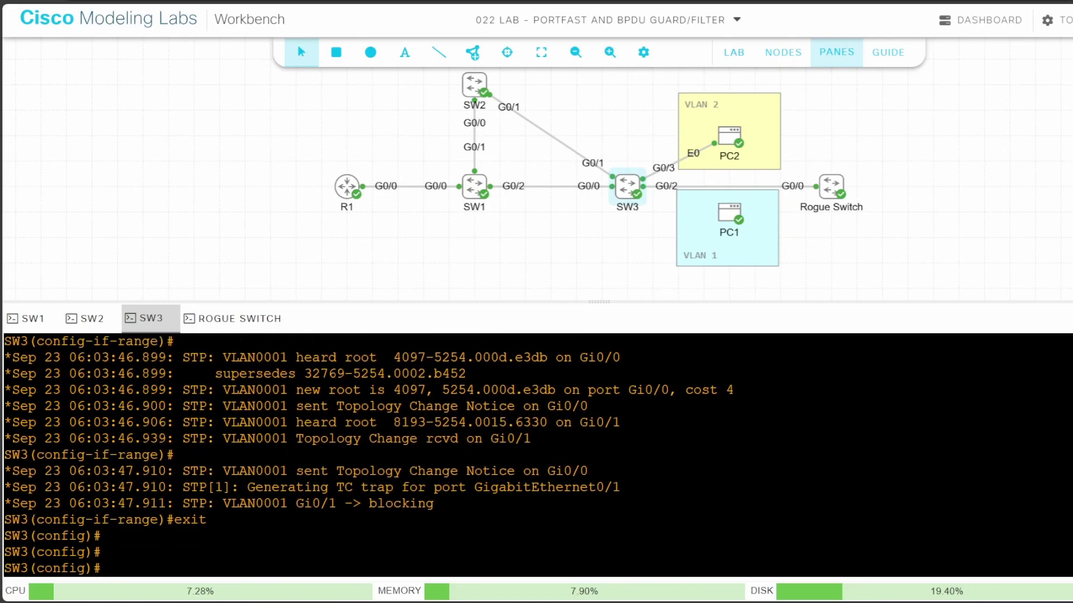
text(do sh errdis)
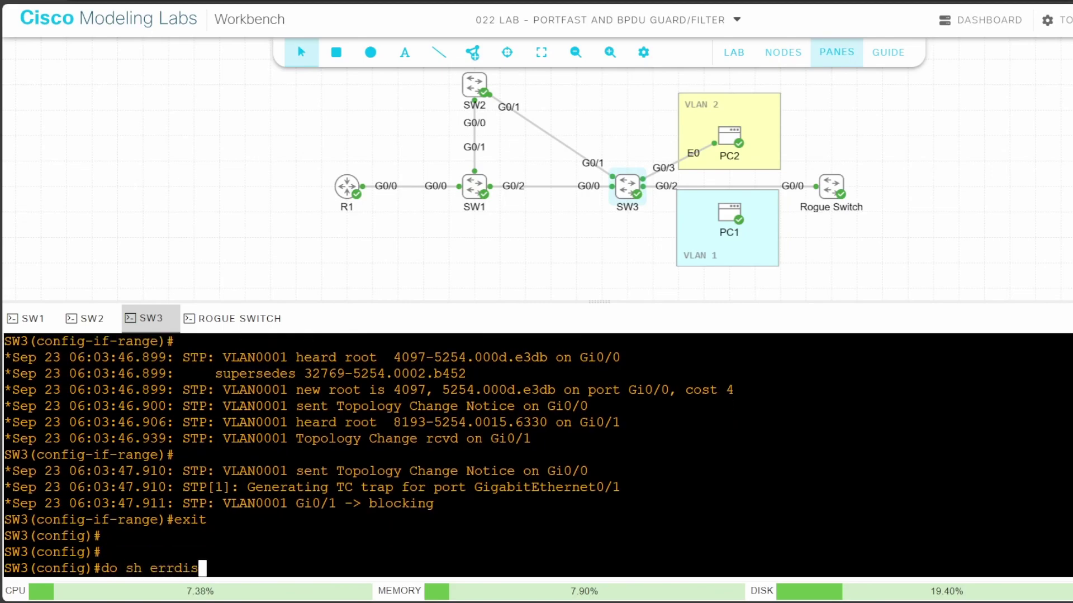
text( reco)
key(Return)
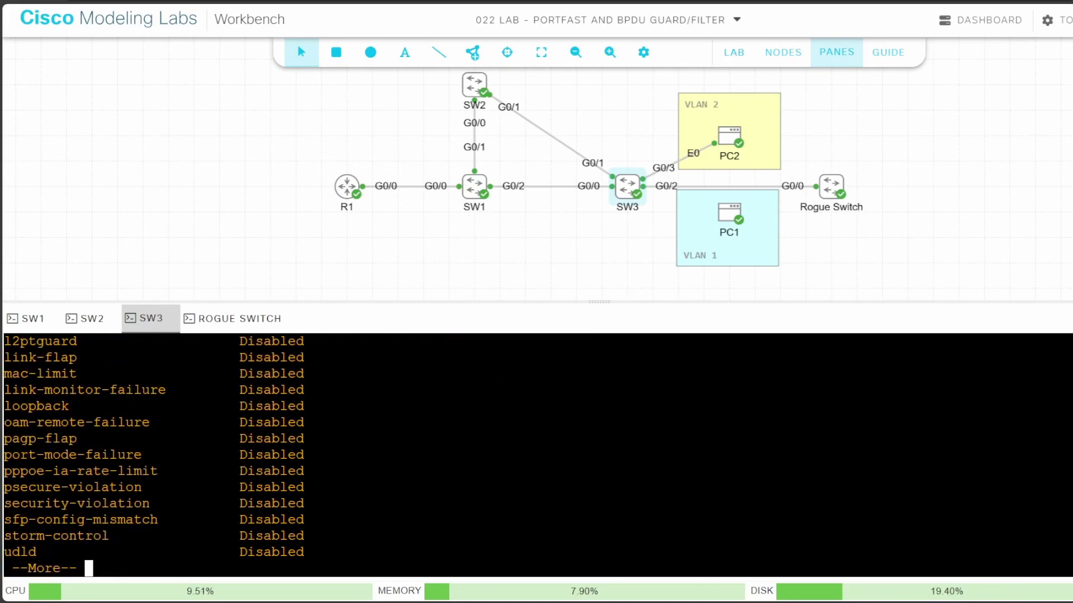
scroll(537, 456, up, 4)
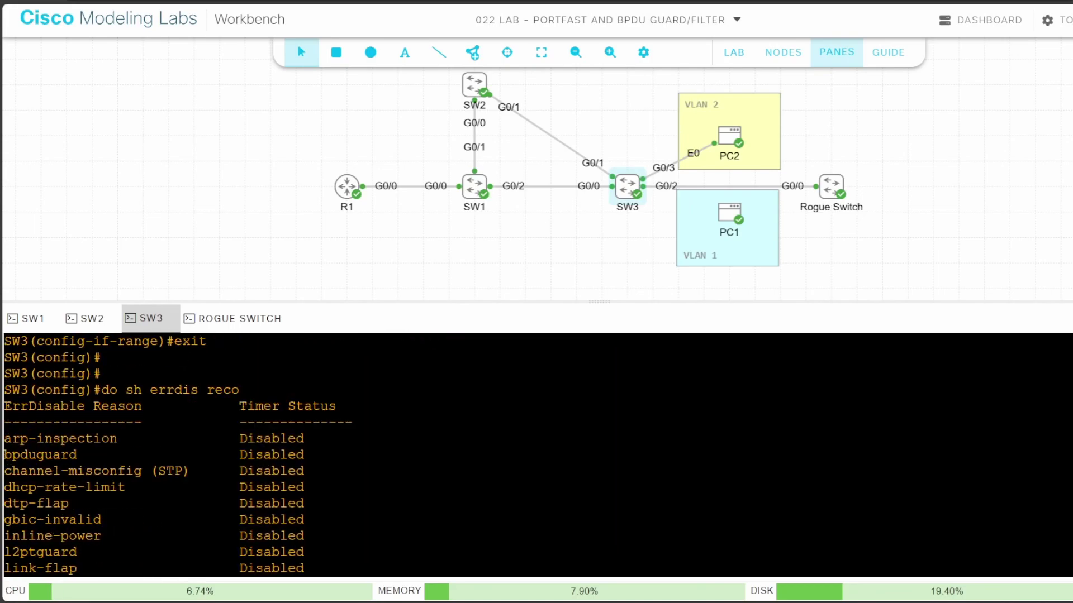
triple_click(39, 455)
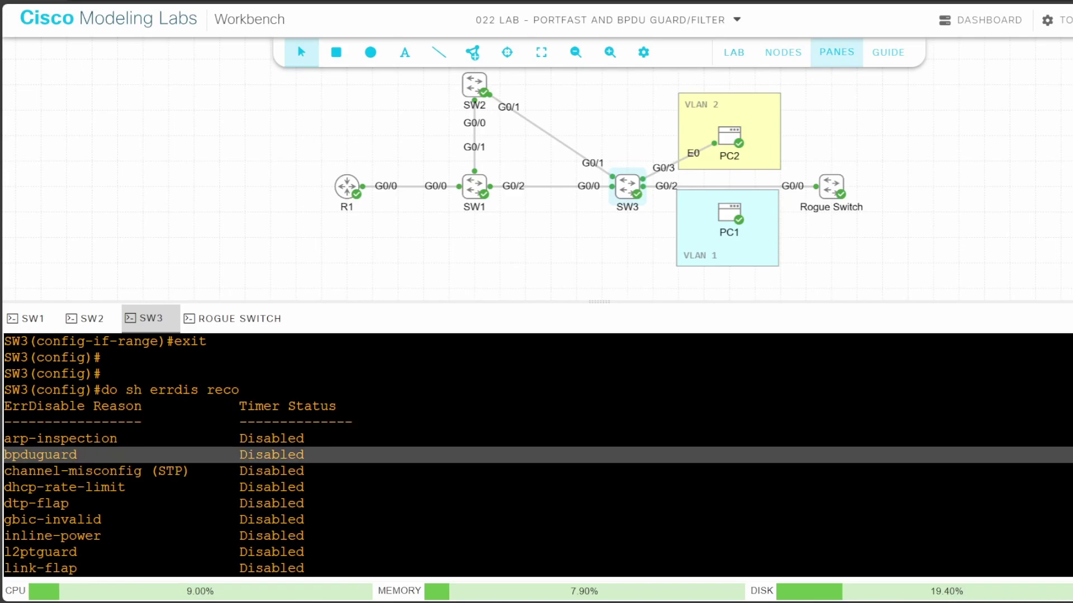
scroll(536, 456, down, 5)
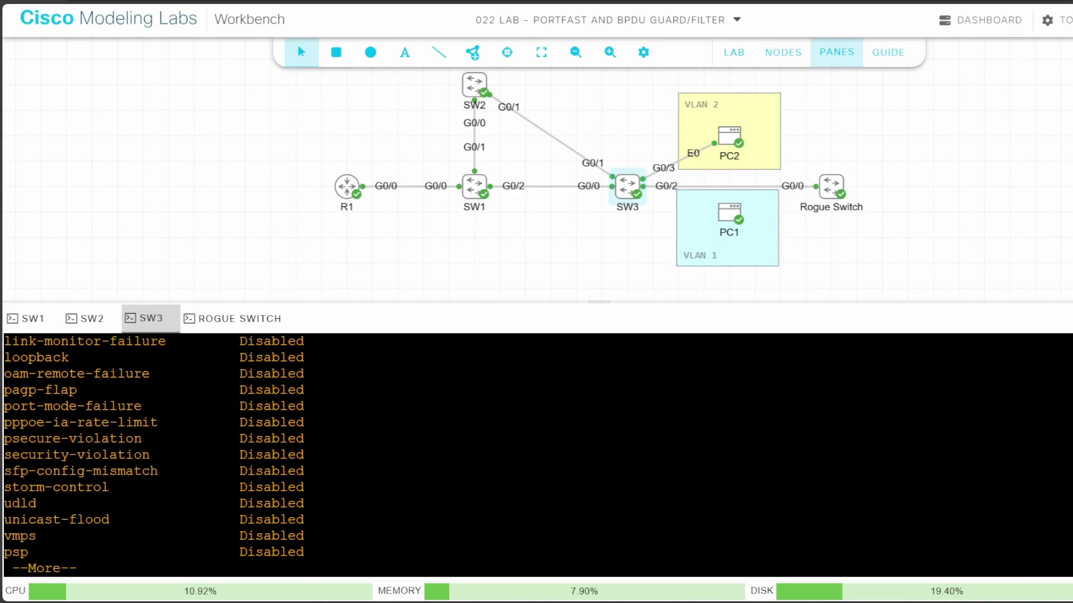
key(space)
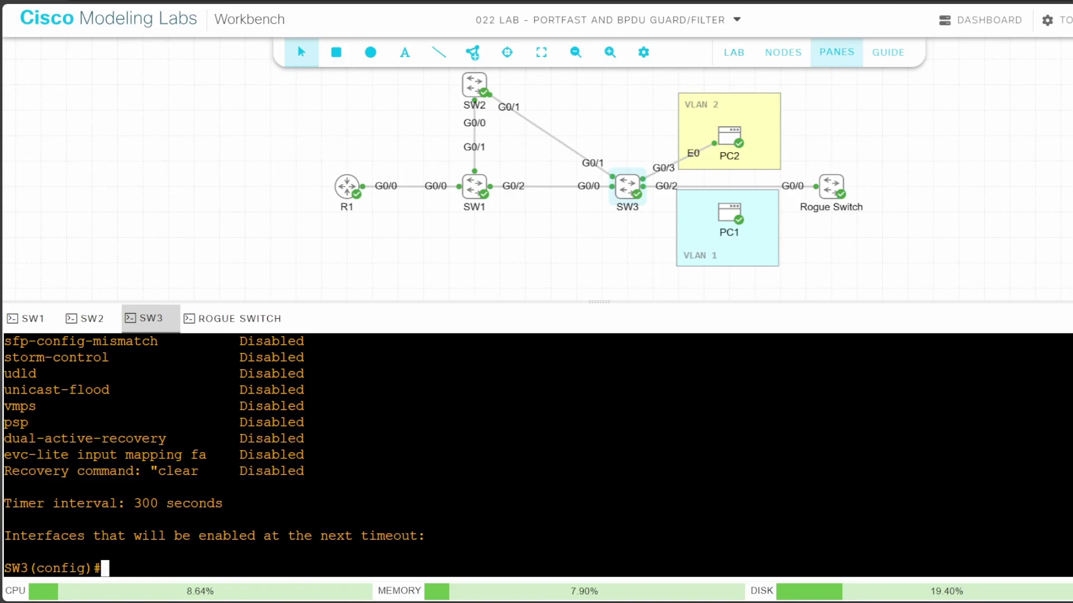
- Set the errdisable recovery interval to 30 seconds on SW3
text(errdis)
key(Tab)
text(rec)
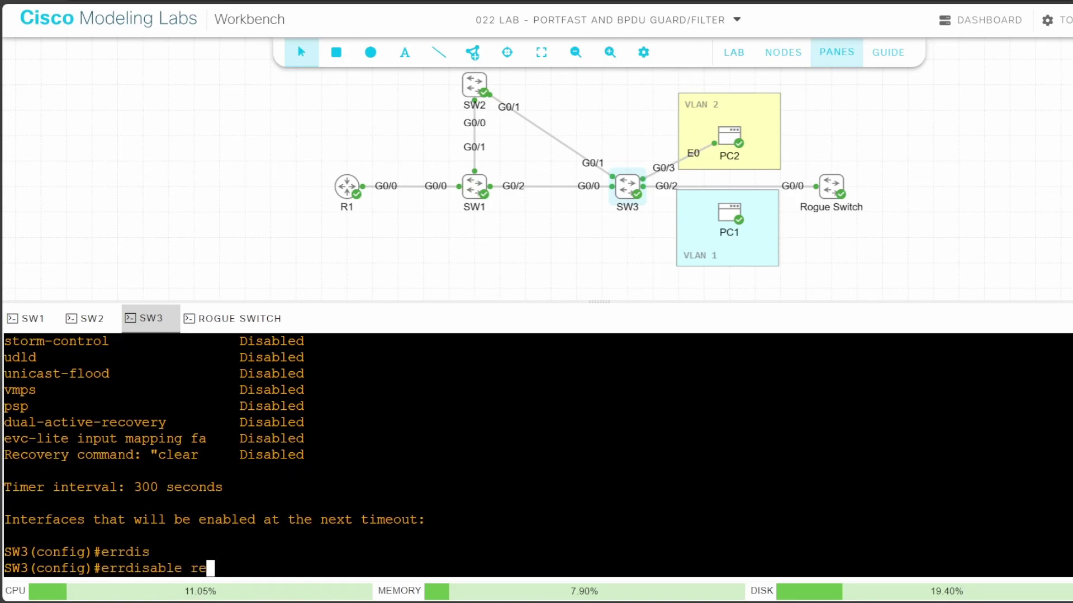
key(Tab)
text(?)
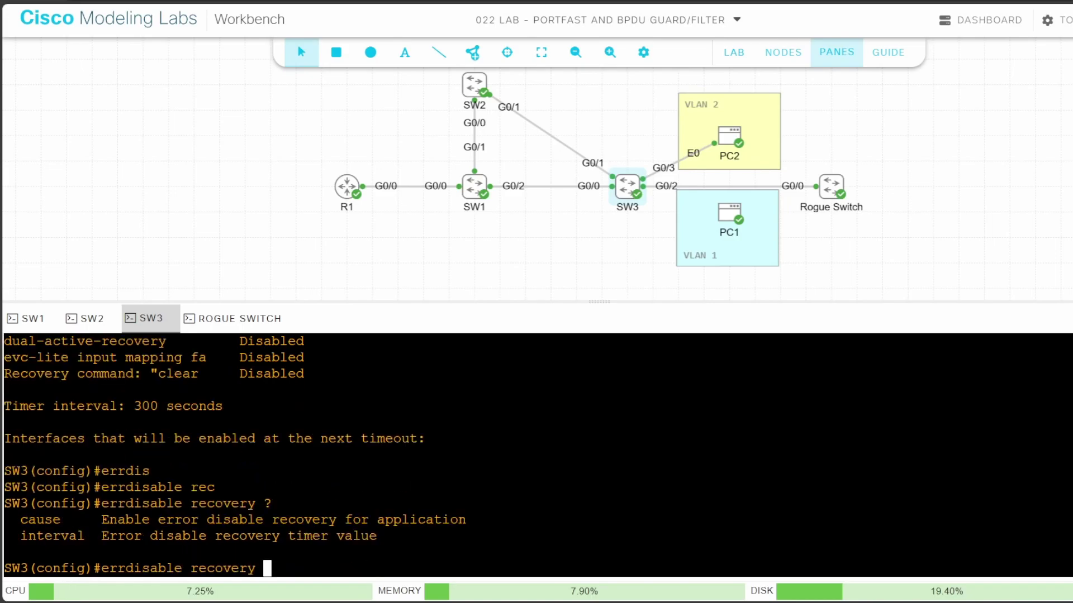
text(inter)
key(Tab)
text(?)
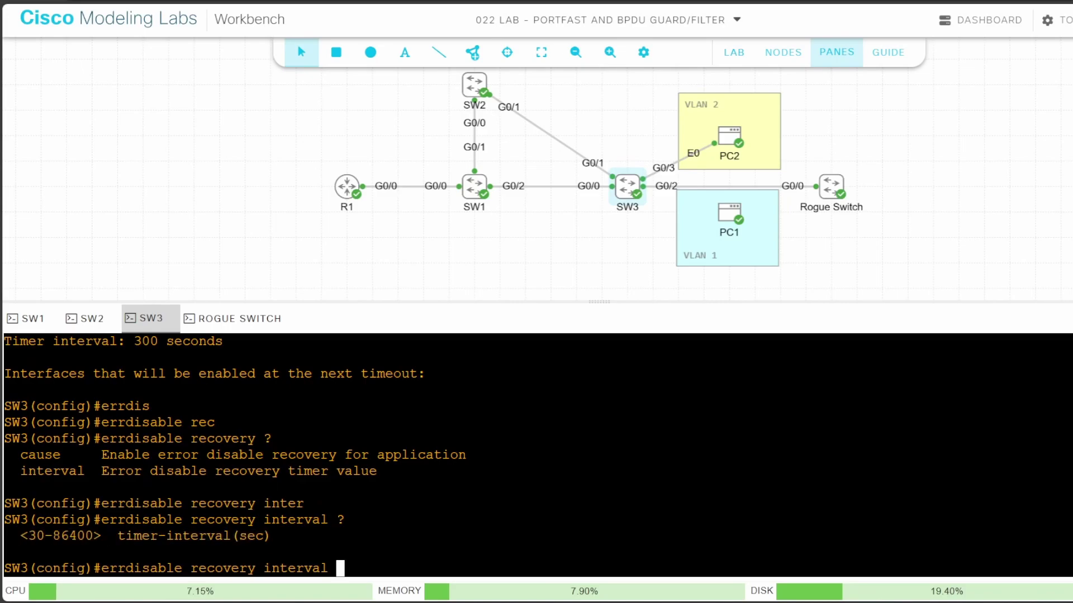
text(30)
key(Return)
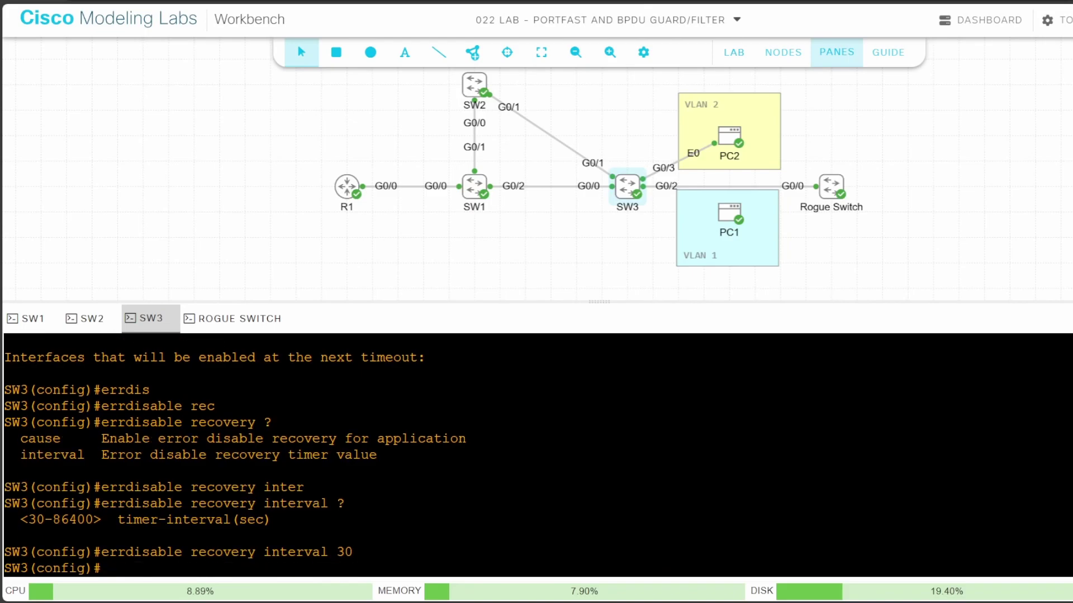
- Enable errdisable recovery for the bpduguard cause
text(errdis)
key(Tab)
text(reco)
key(Tab)
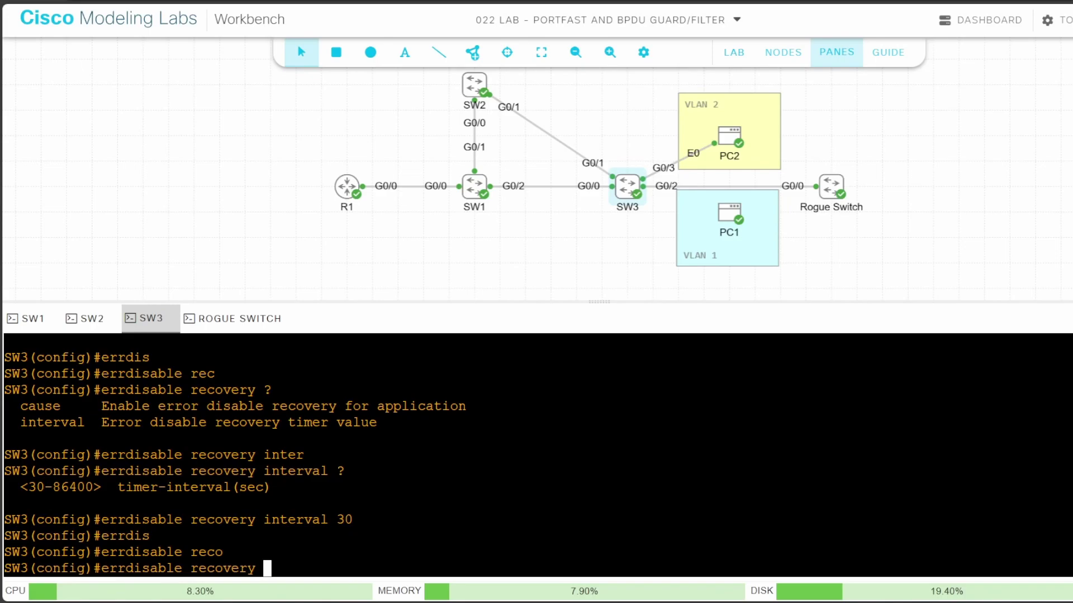
text(cause bpdu)
key(Tab)
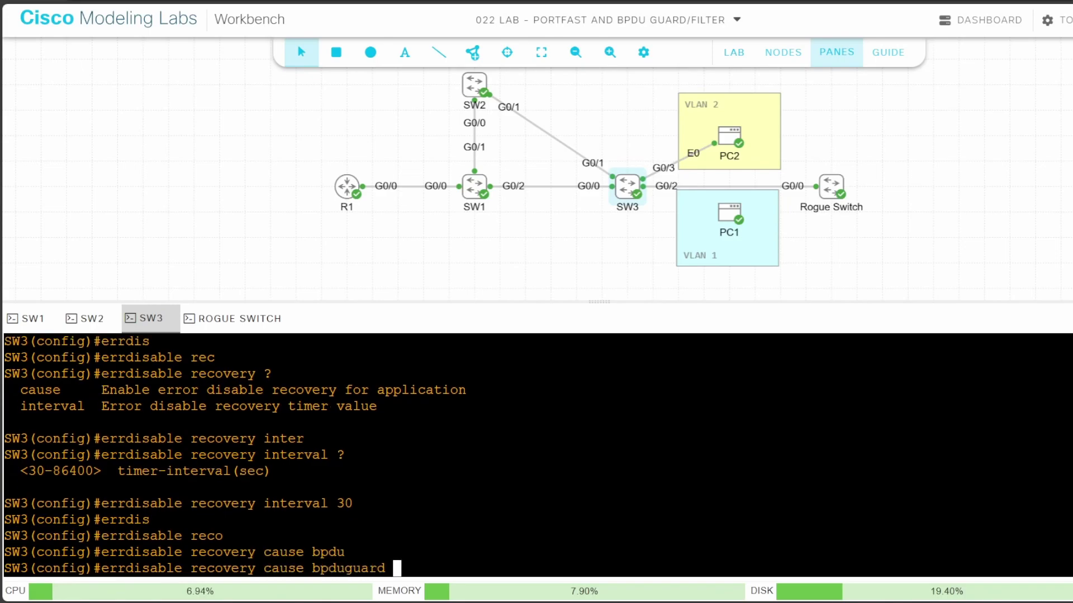
key(Return)
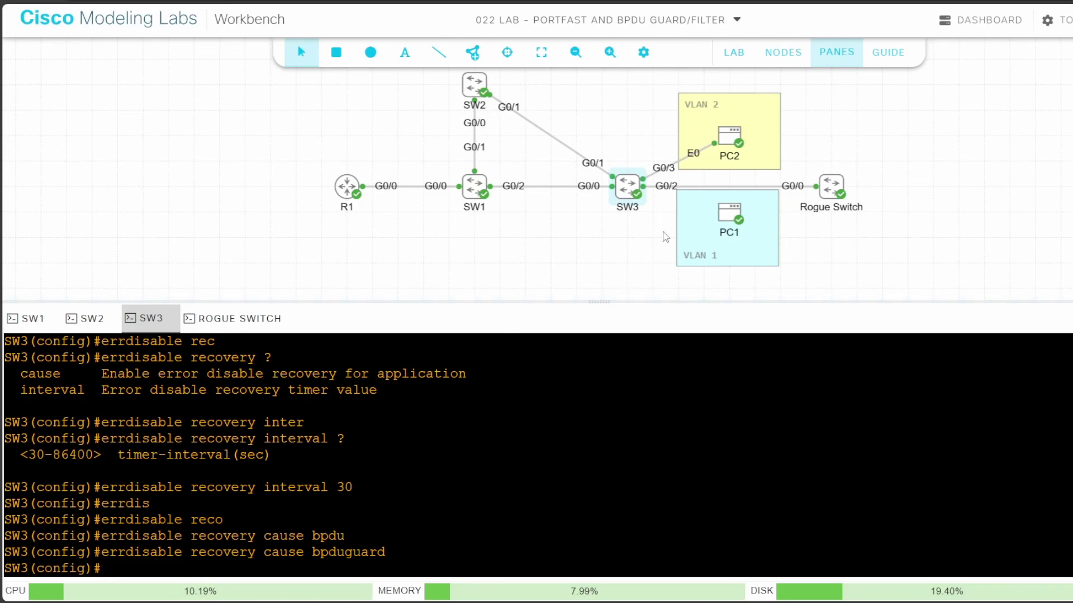
- Delete the link between SW3 and the Rogue Switch
right_click(671, 193)
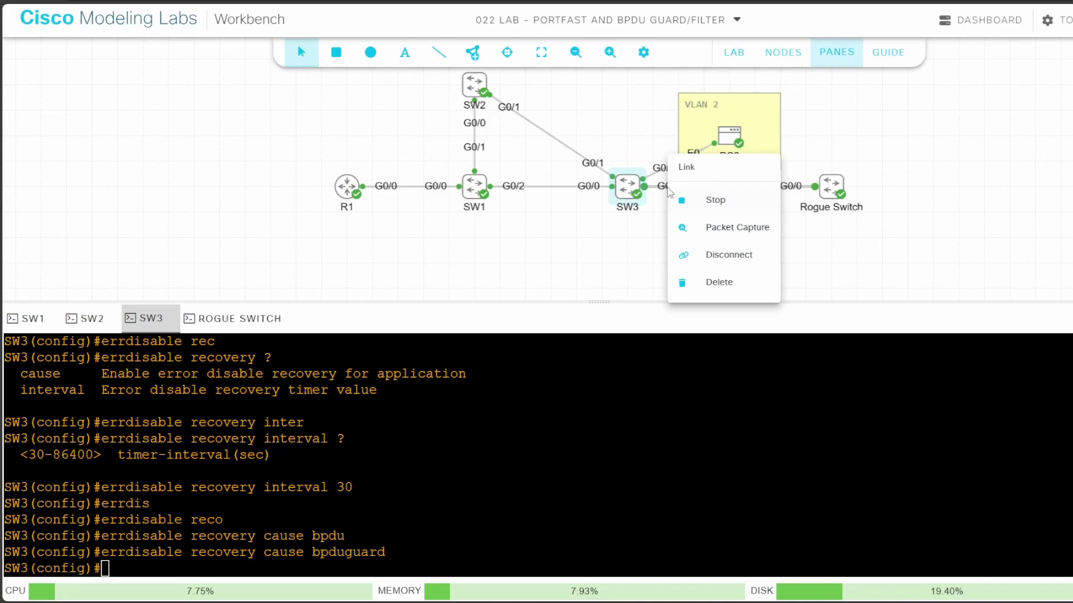
click(749, 285)
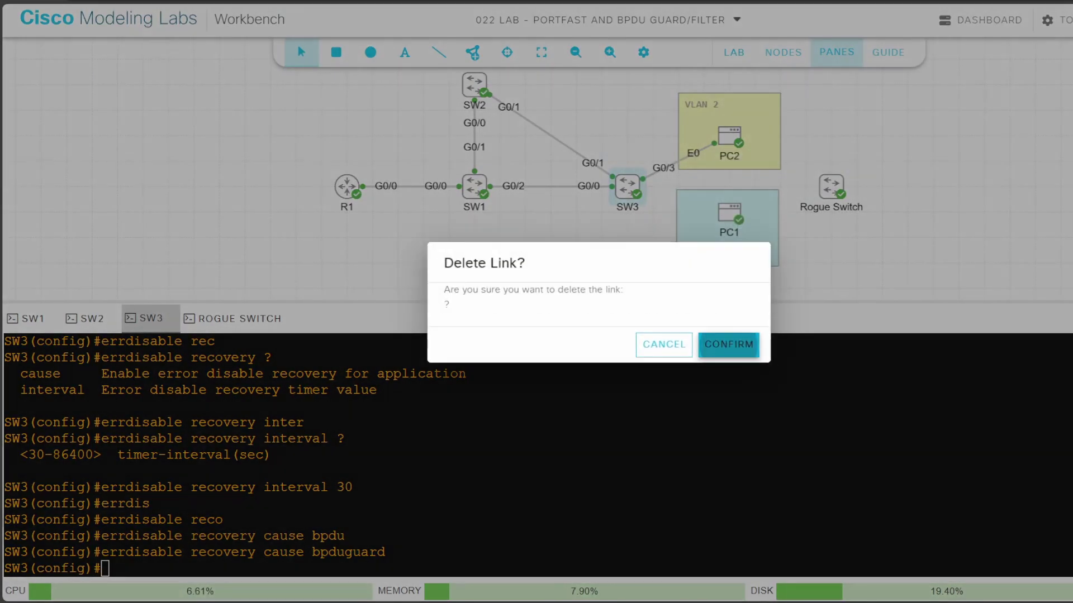
click(728, 344)
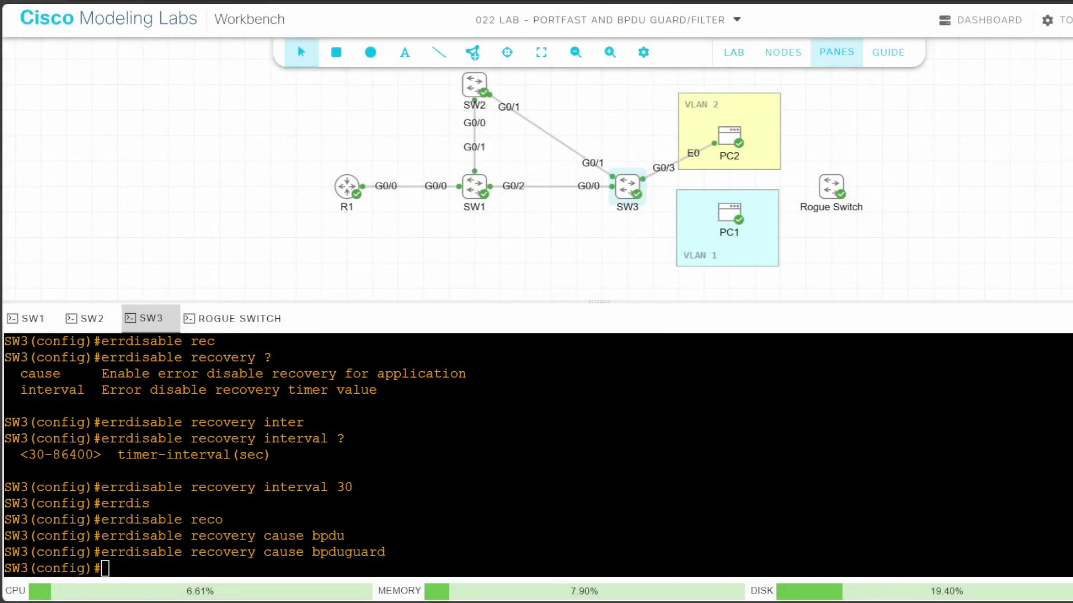
- Run 'do sh errdis reco' on SW3 and confirm Gi0/2's bpduguard recovery with the 30-second timer
text(do sh errdis re)
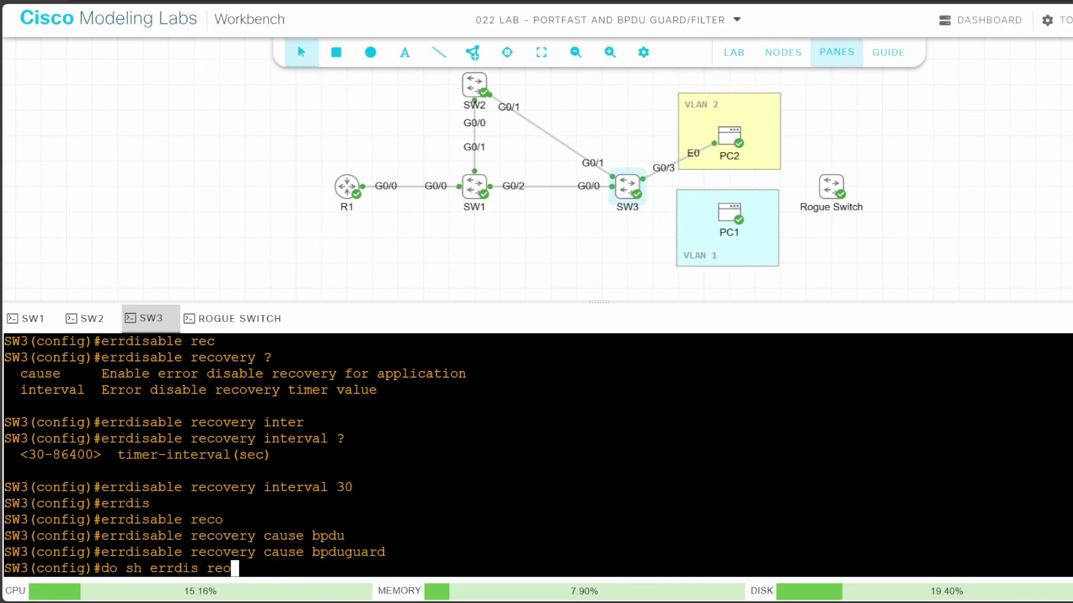
text(co)
key(Return)
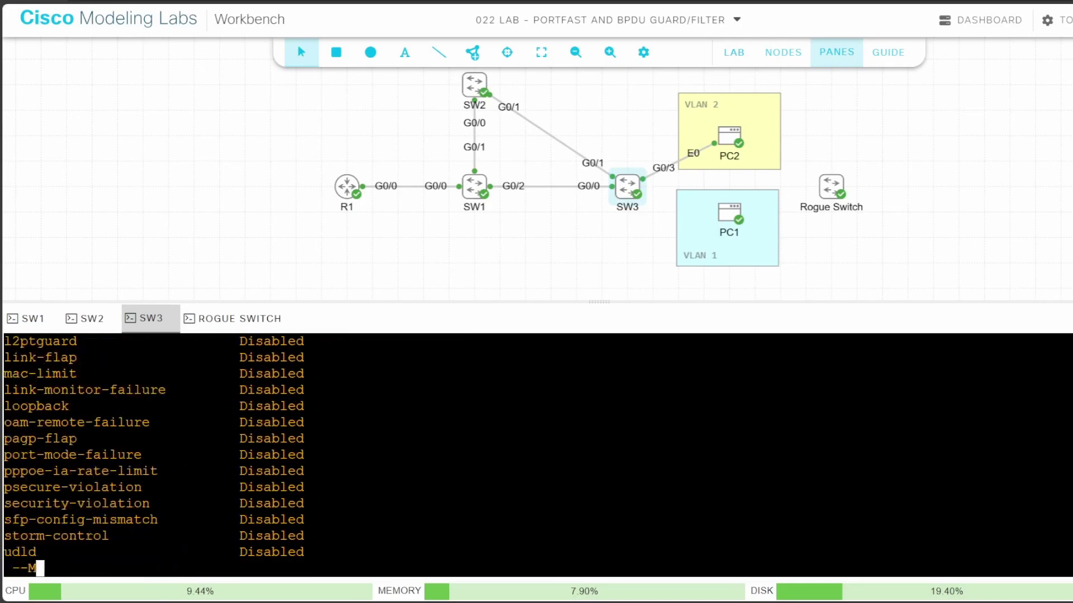
key(space)
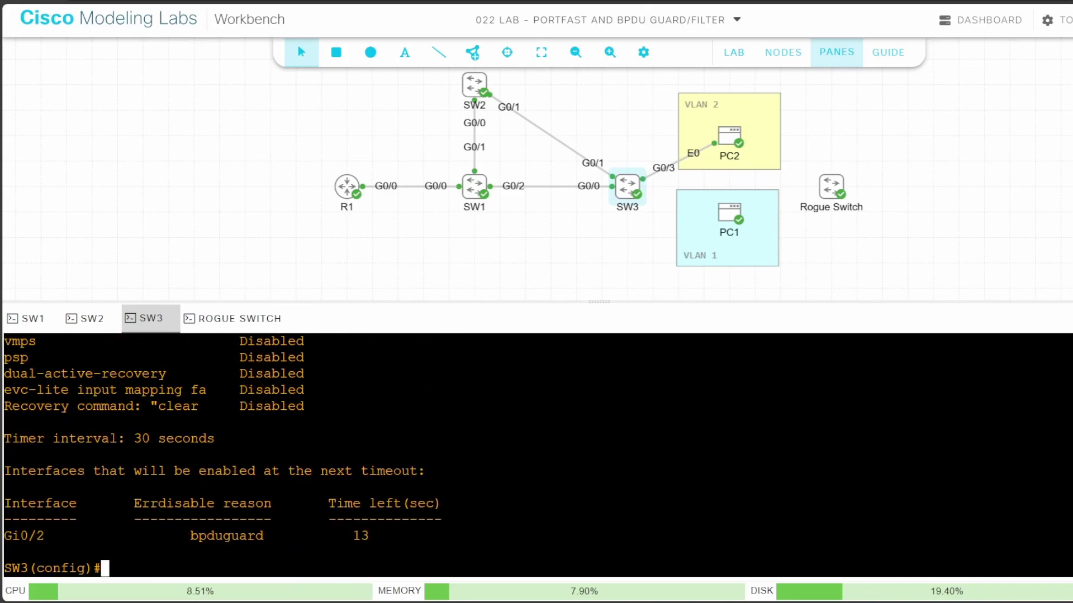
drag(385, 536, 4, 537)
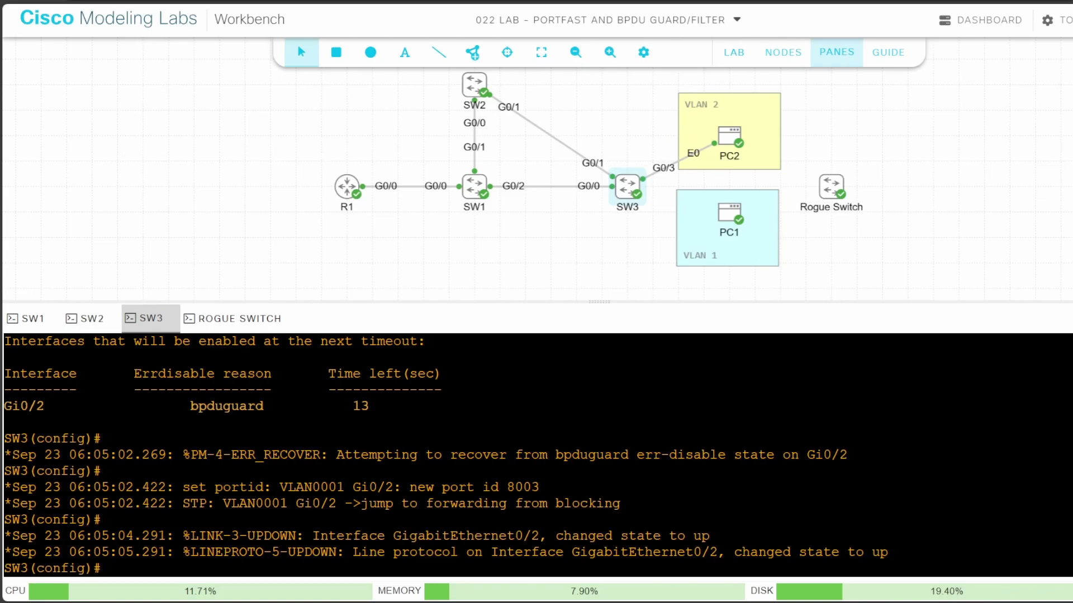
click(888, 51)
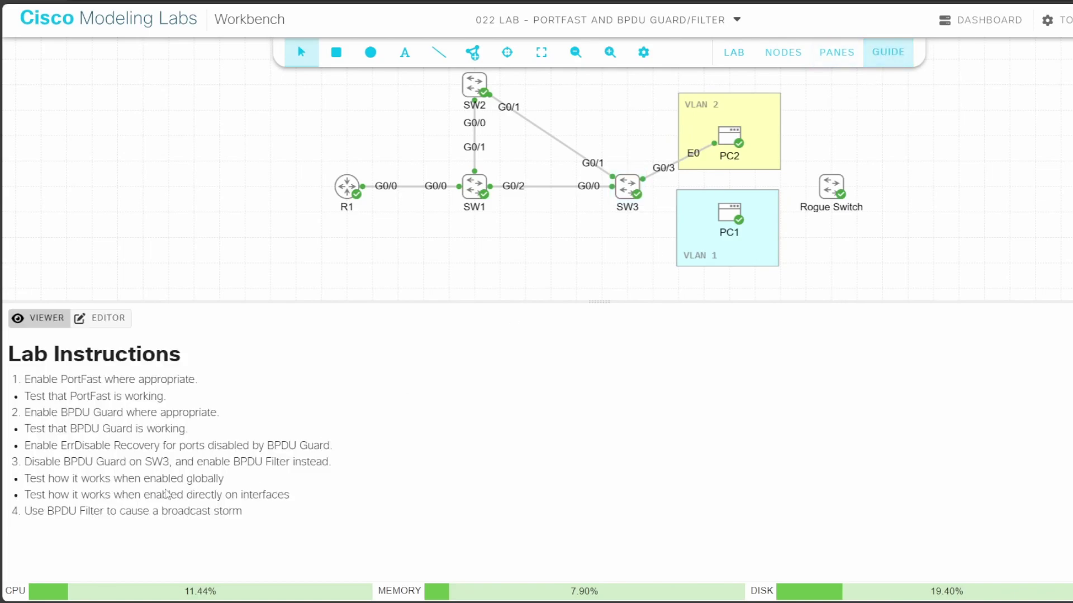
drag(24, 462, 341, 474)
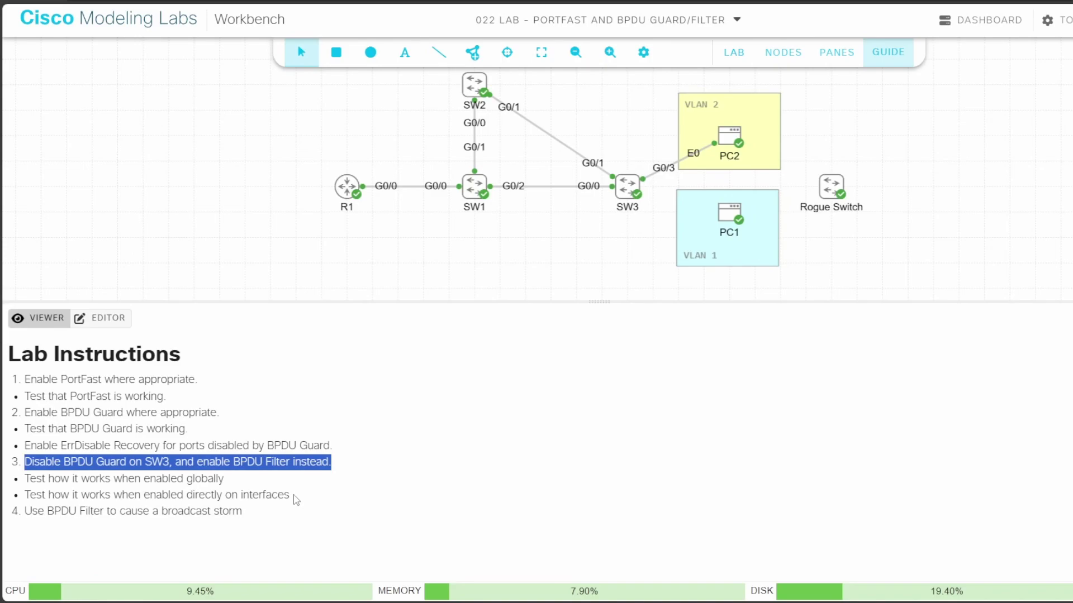
drag(296, 500, 24, 479)
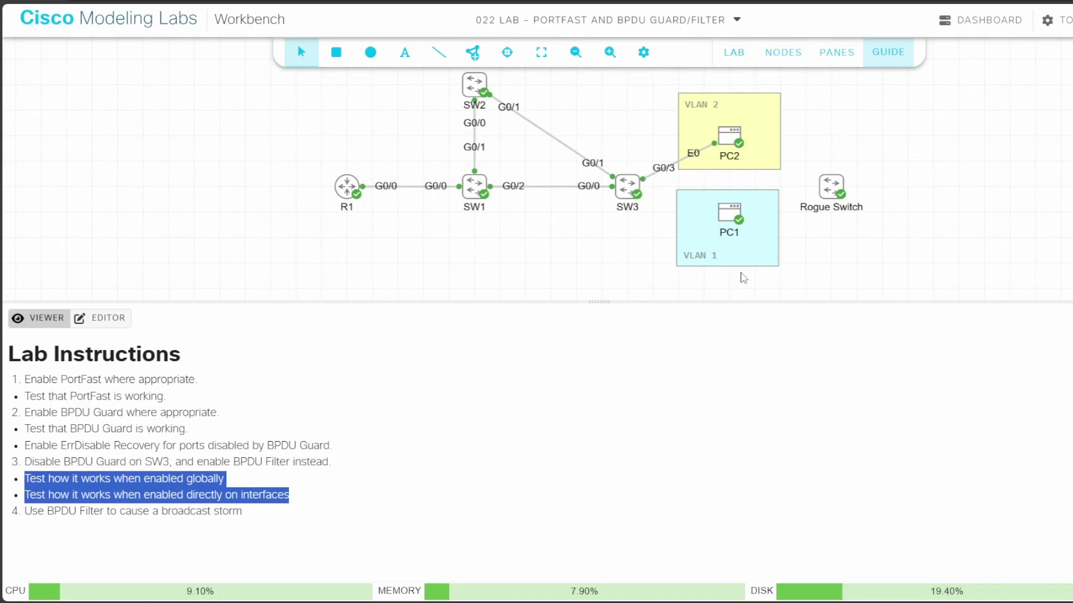
click(836, 53)
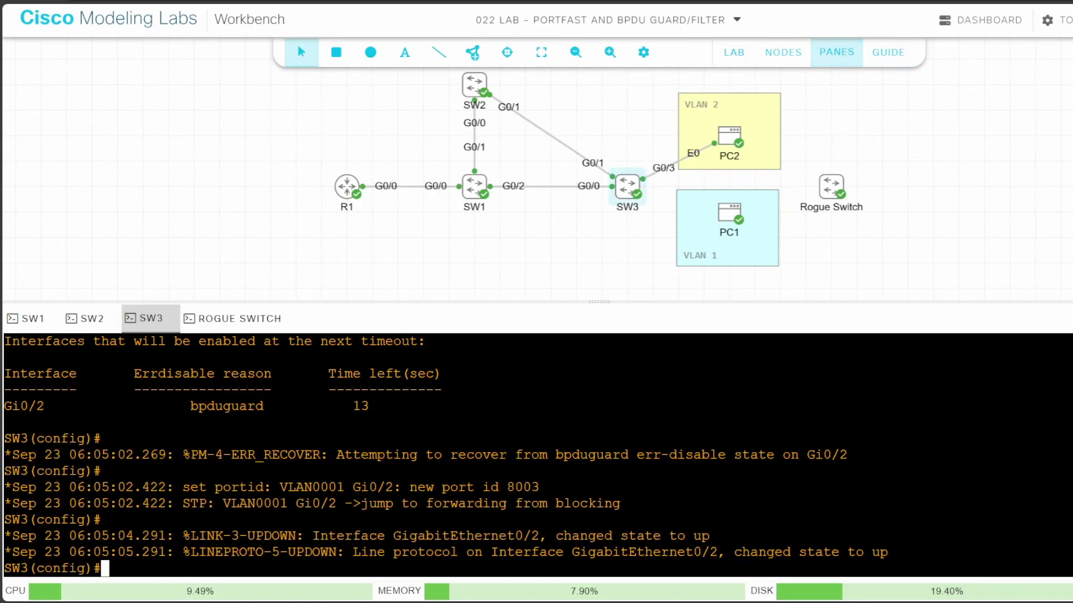
- Remove BPDU Guard from SW3's interface Gi0/2 with 'no spann bpduguard enable'
key(Return)
key(Return)
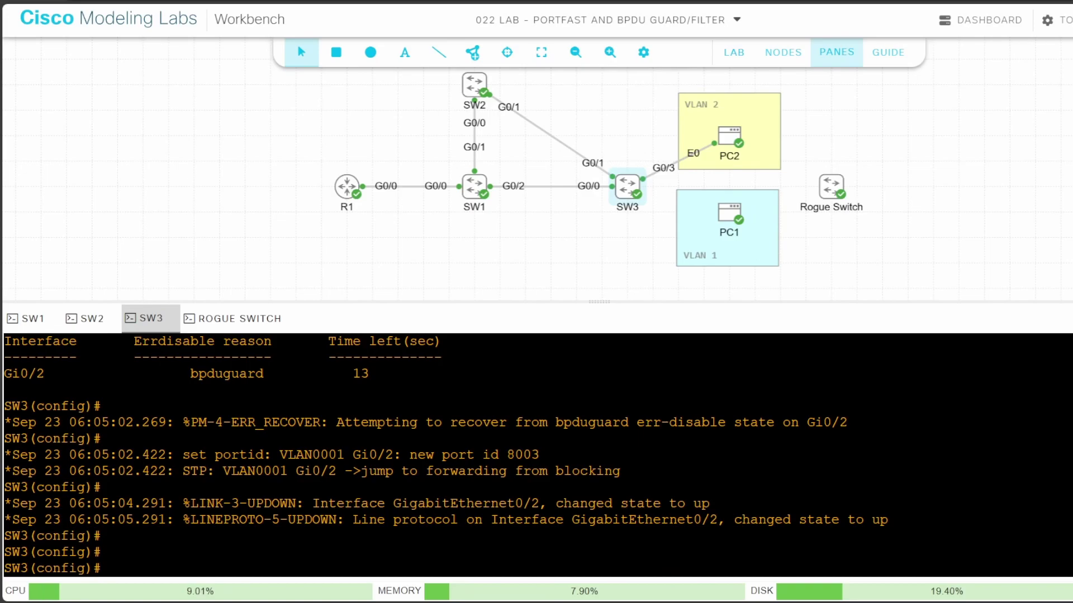
text(int g0/2)
key(Return)
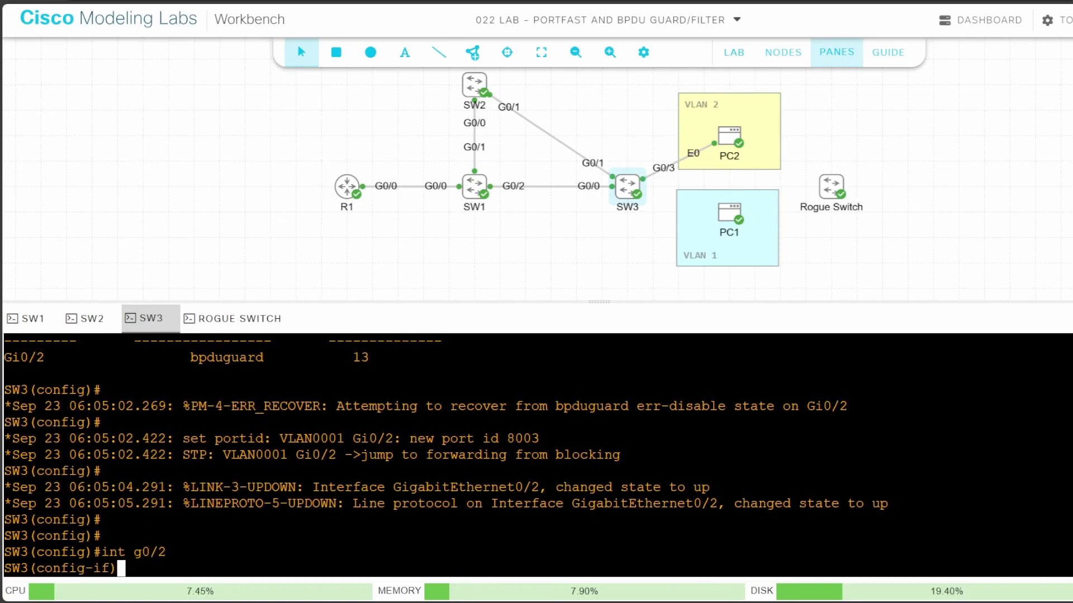
text(no spann bp)
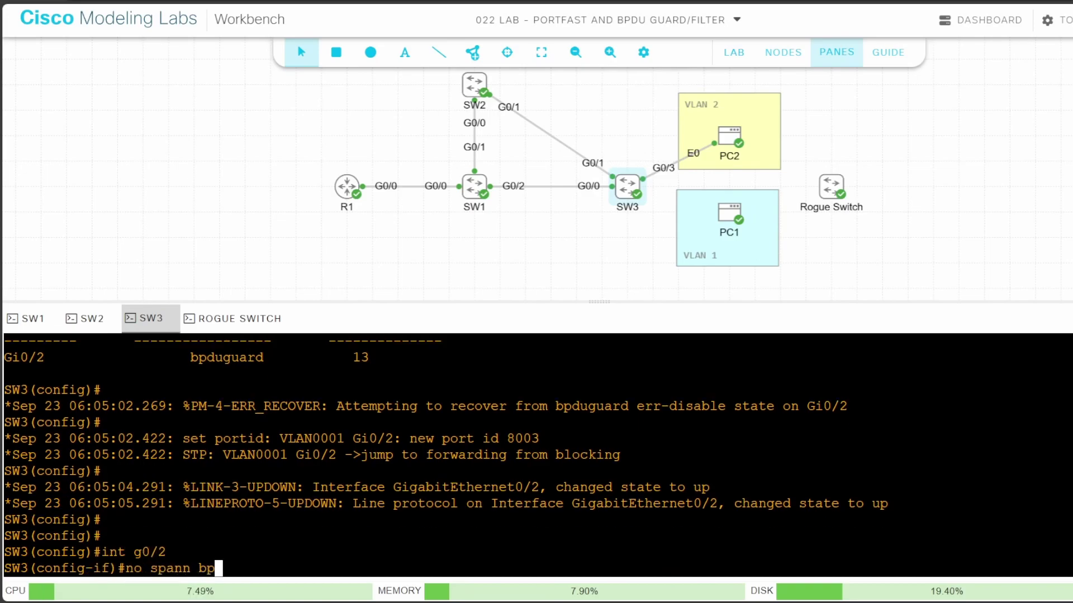
text(duguard enable)
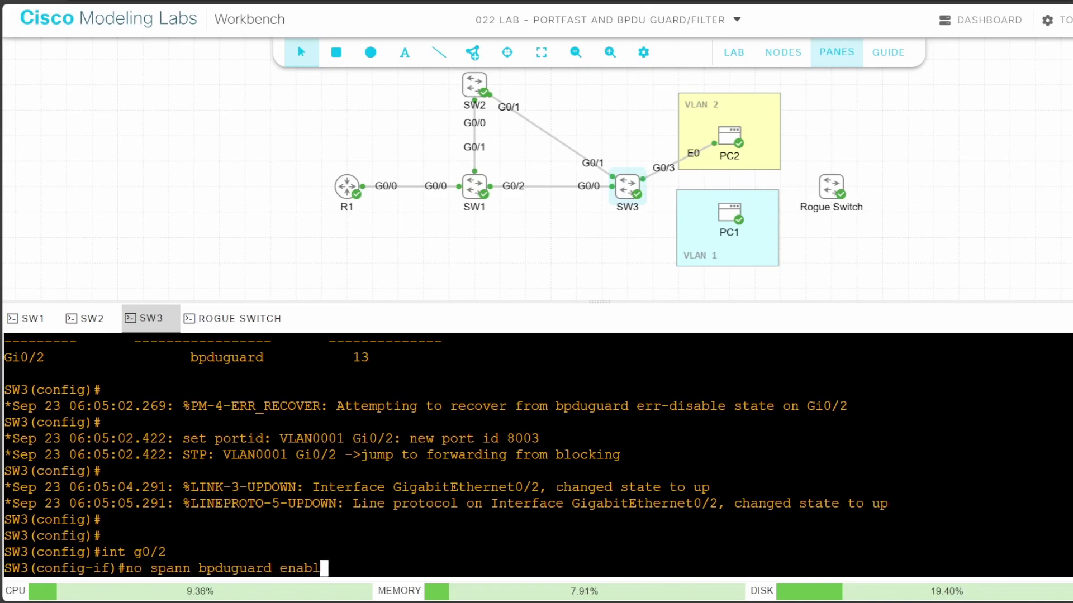
key(Return)
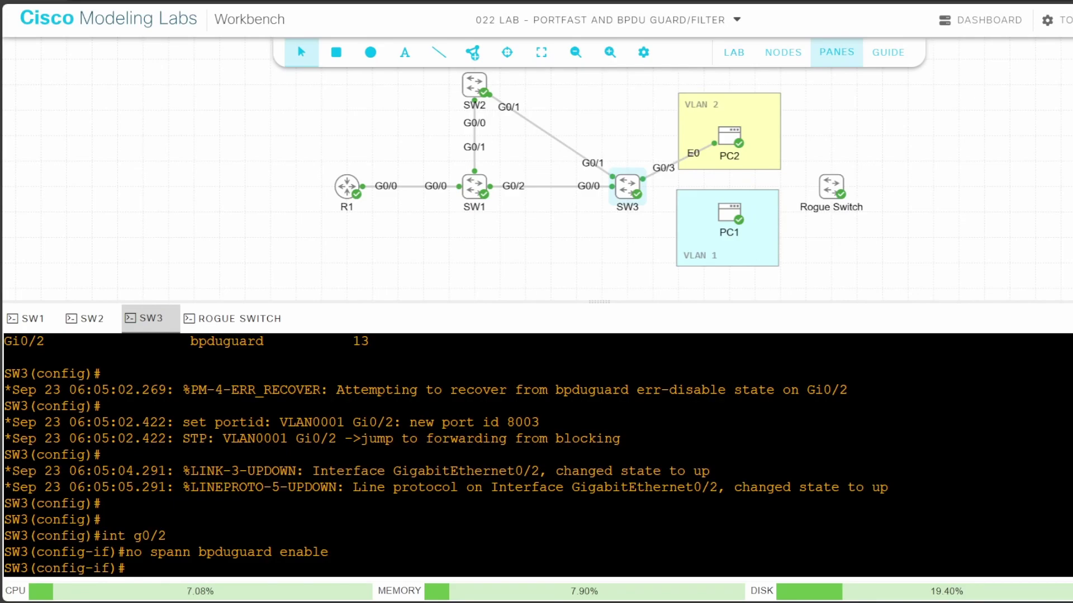
text(exit)
key(Return)
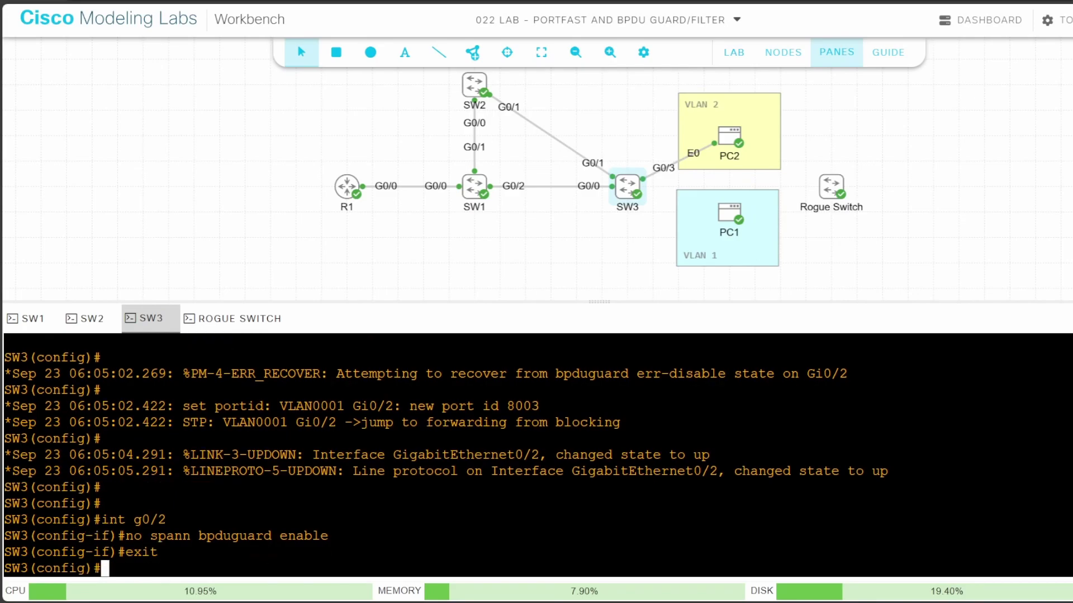
- Enable 'spanning-tree portfast bpdufilter default' globally on SW3
text(spann)
key(Tab)
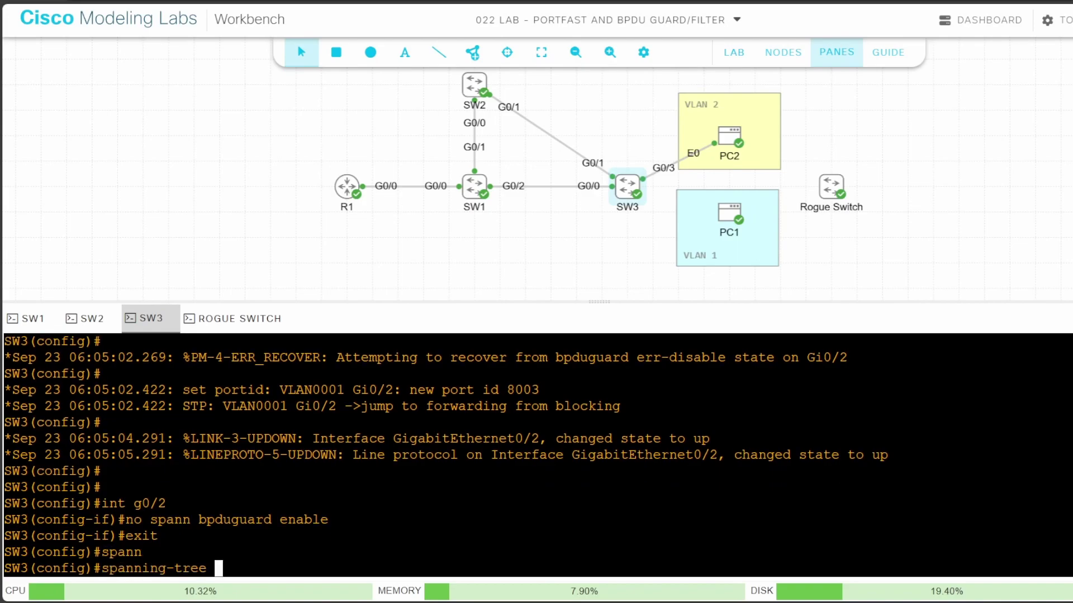
text(portfast )
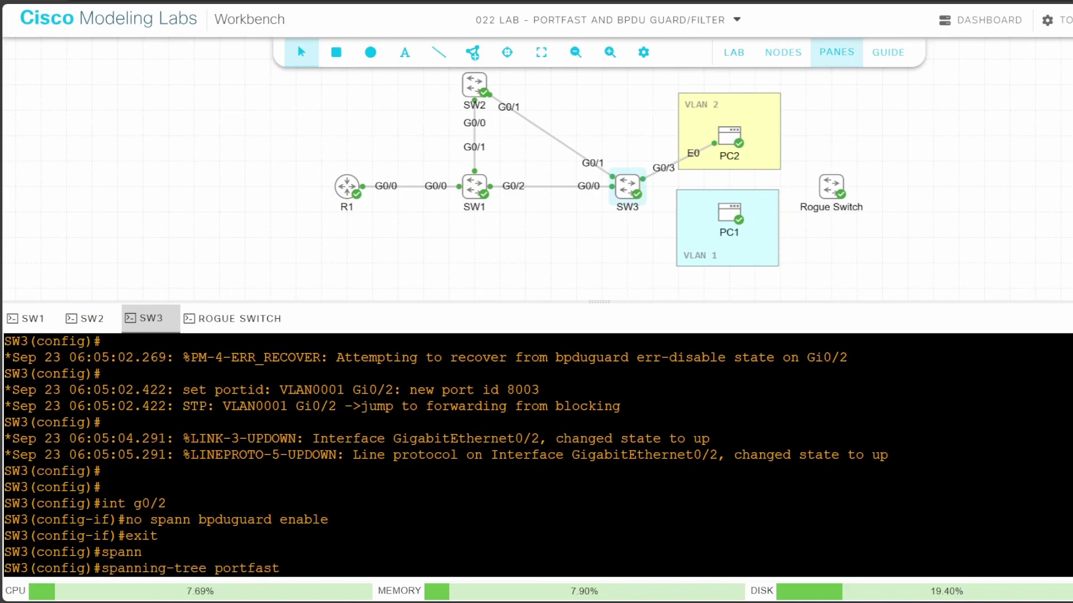
text(?)
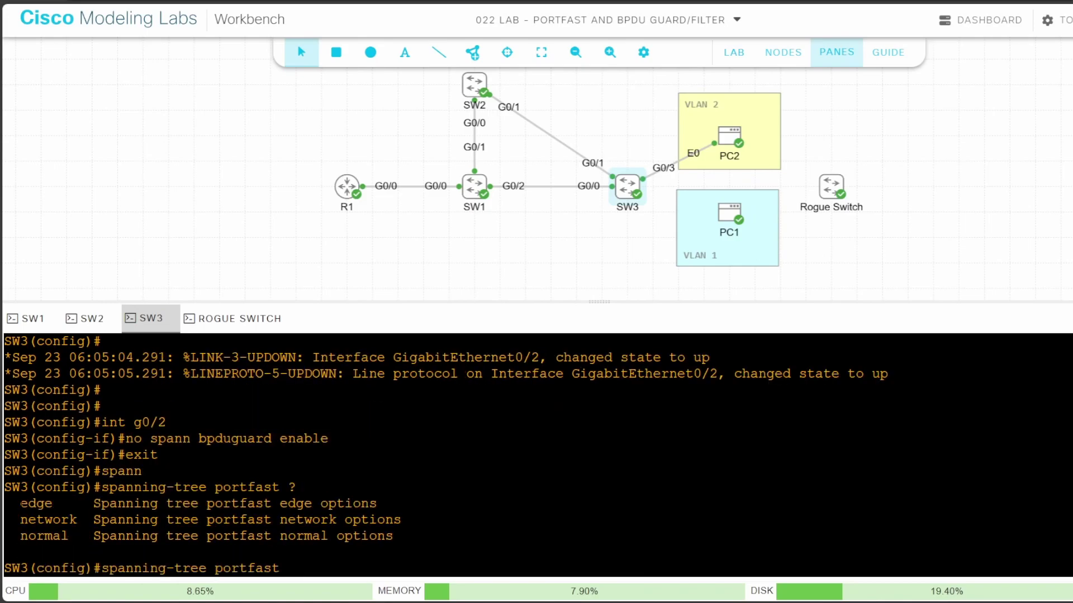
drag(20, 503, 76, 535)
text(bpdu)
key(BackSpace)
key(BackSpace)
key(BackSpace)
key(BackSpace)
text(edge )
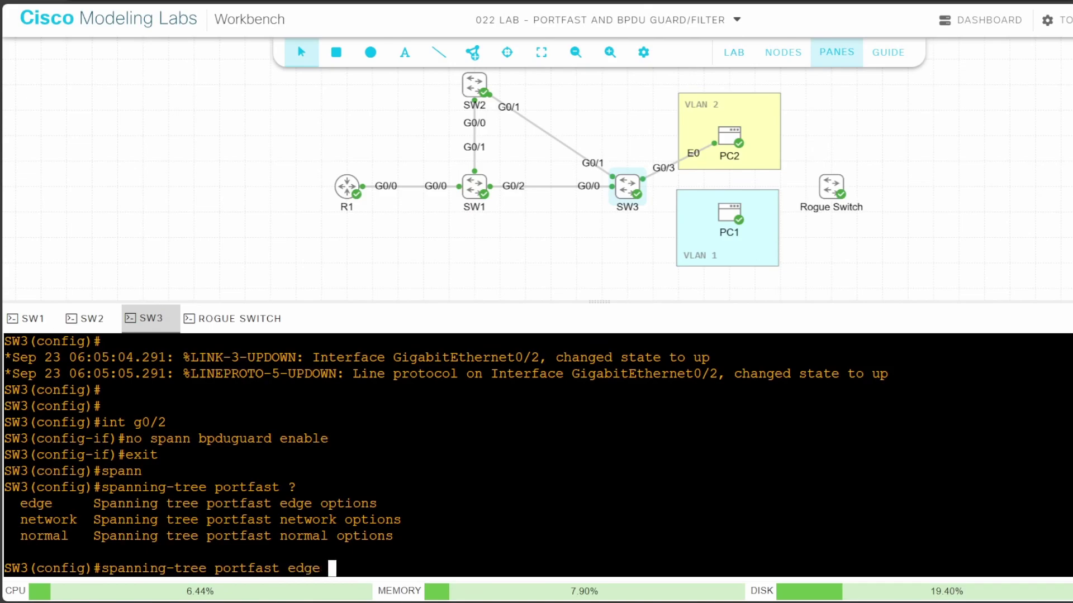
text(?)
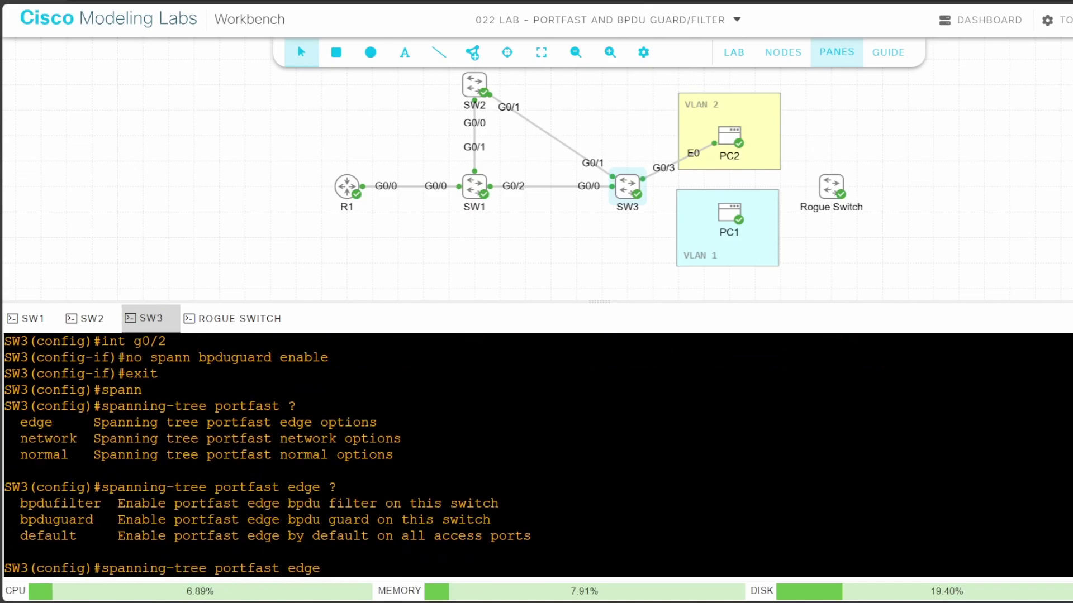
key(BackSpace)
key(BackSpace)
key(BackSpace)
key(BackSpace)
key(BackSpace)
text(bpdufilter )
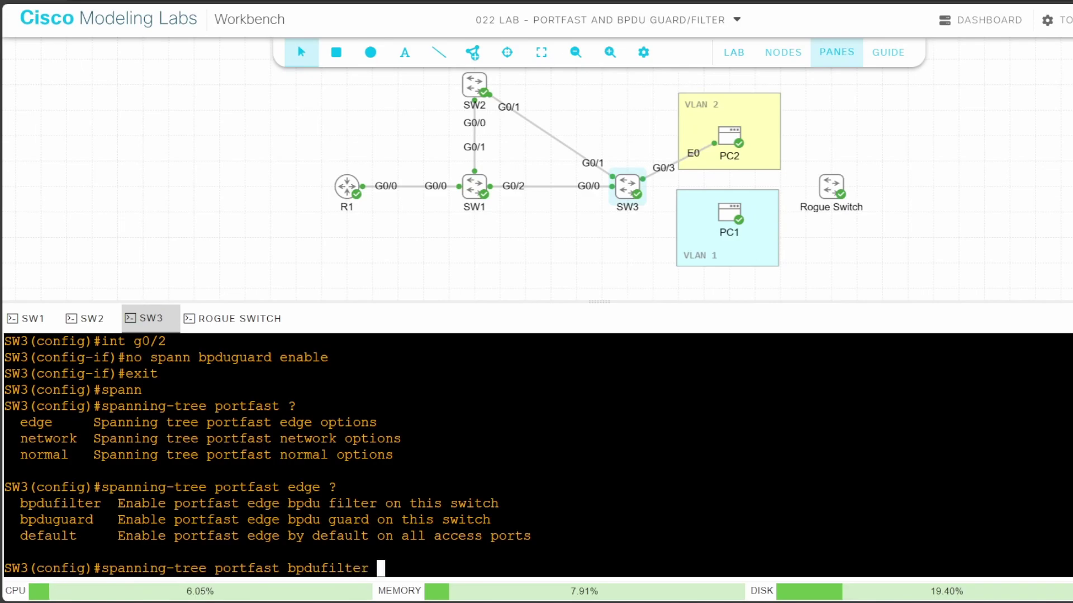
text(?)
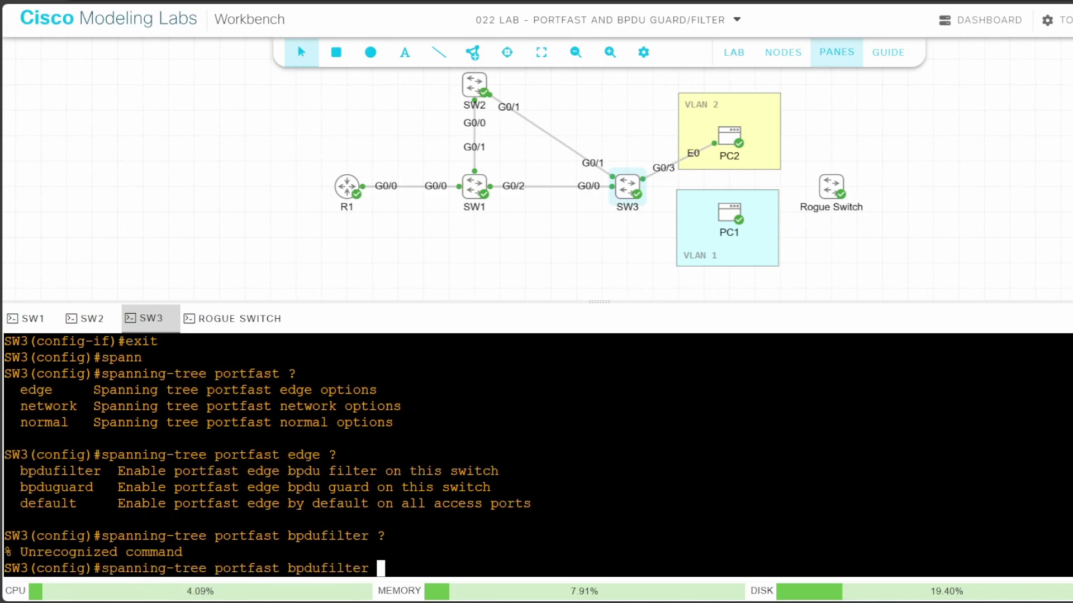
drag(223, 552, 3, 552)
text(default)
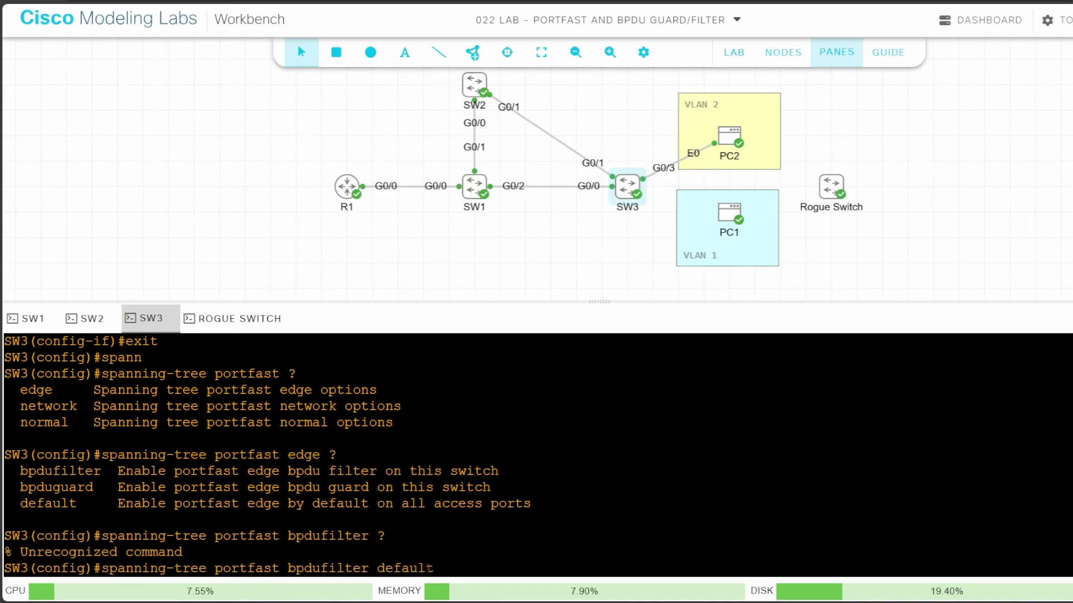
key(Return)
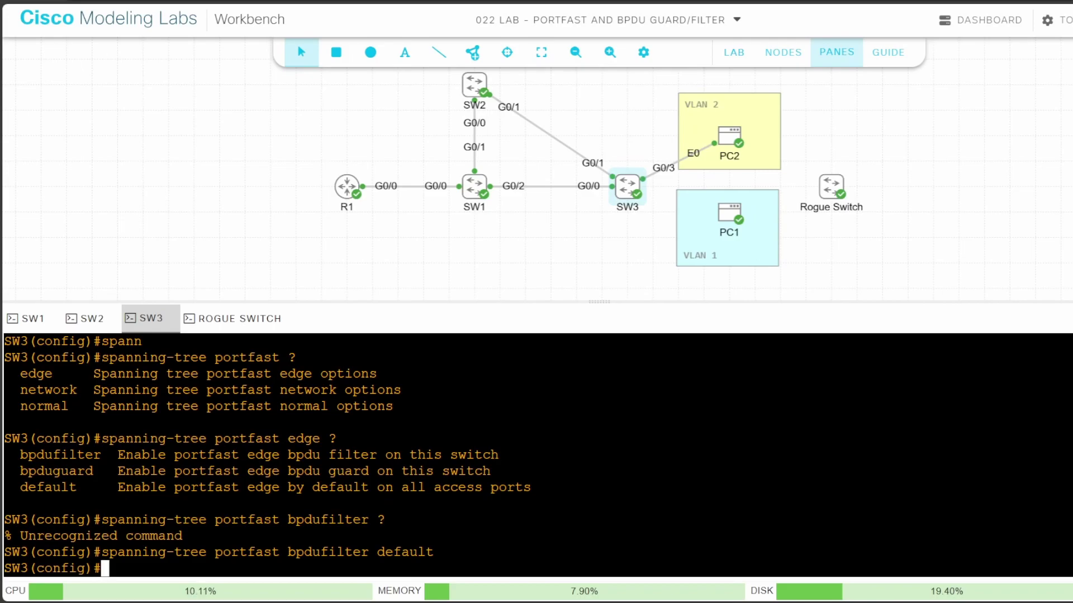
- Confirm SW3's running config contains the bpdufilter default line
text(do sh )
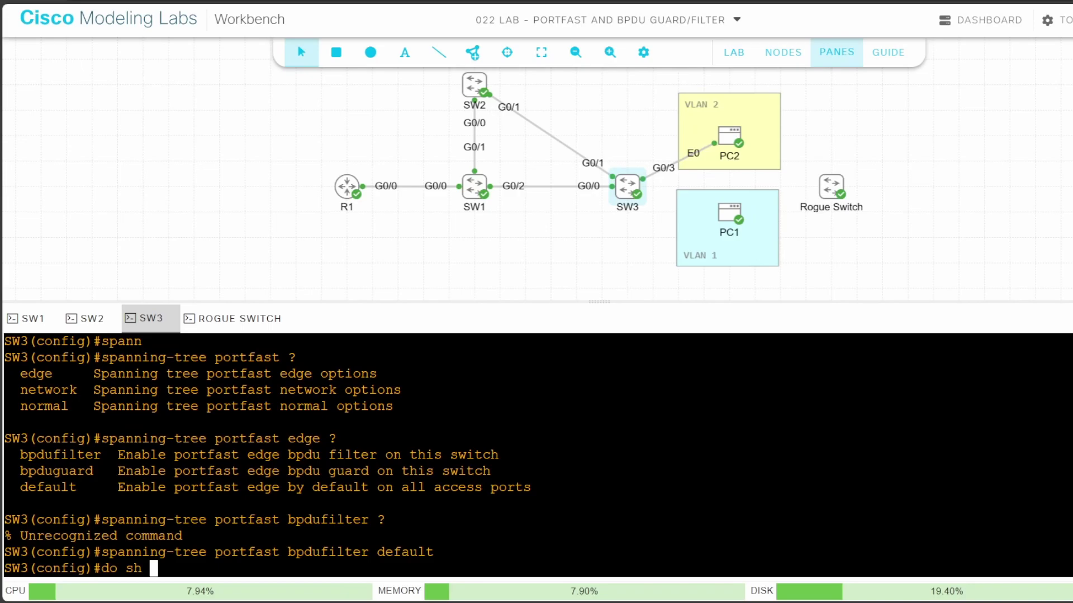
text(run | incl)
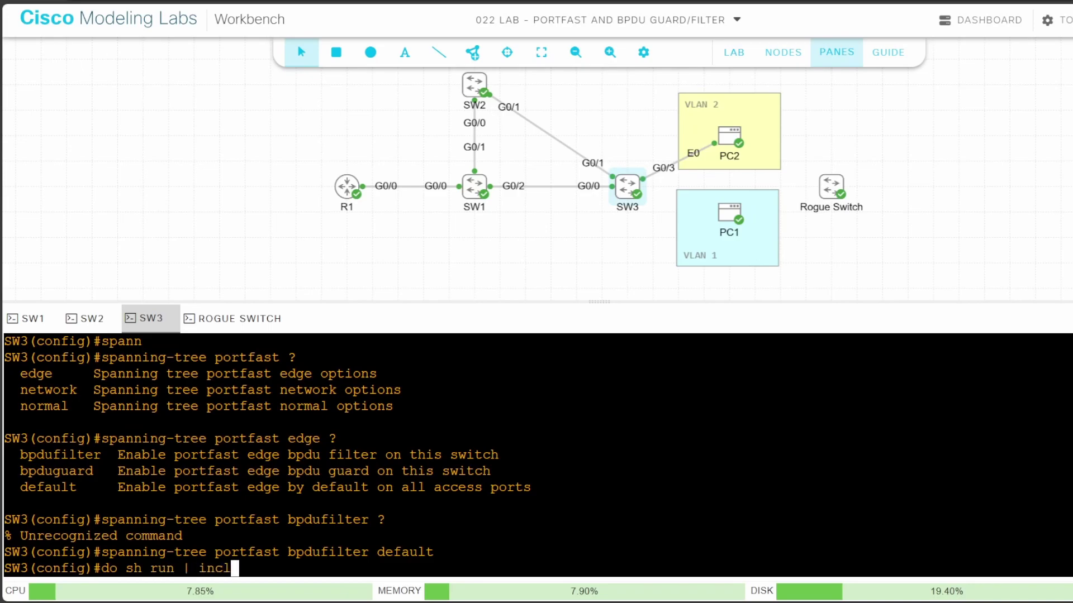
text(ude bpdufilter)
key(Return)
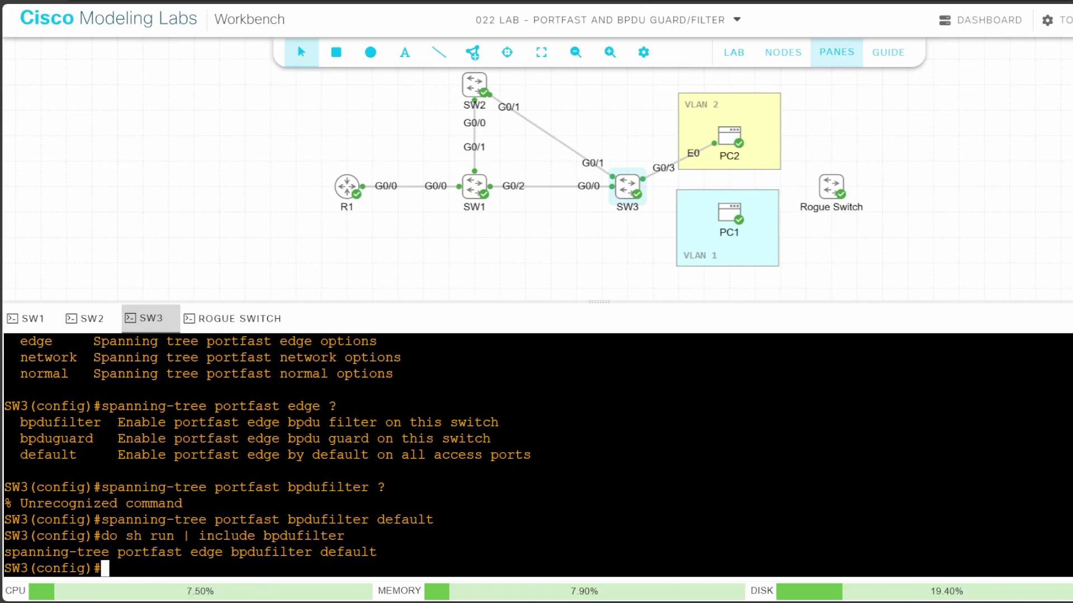
drag(386, 552, 4, 552)
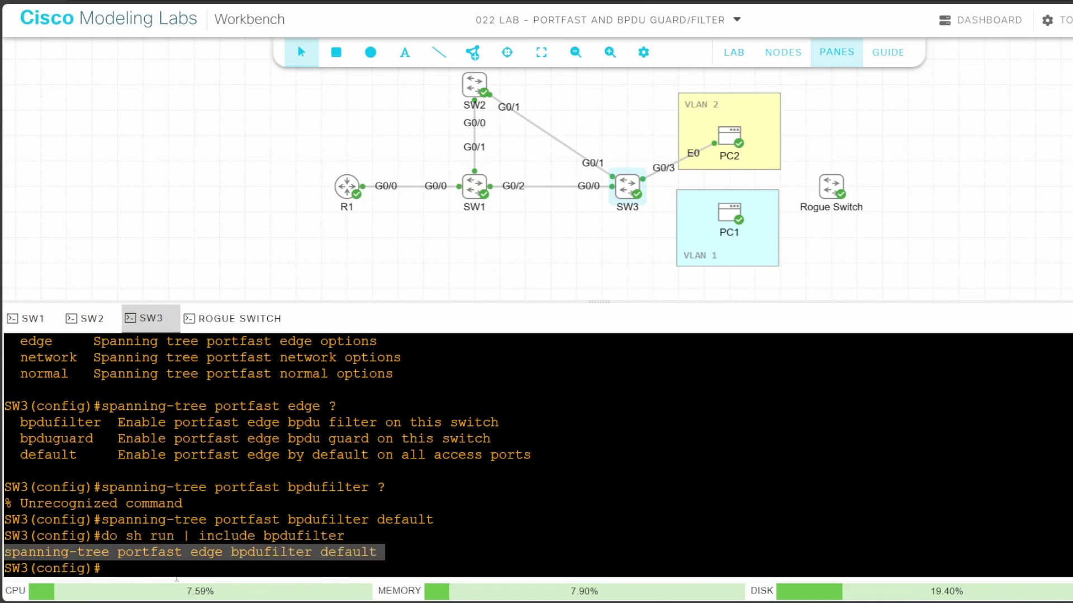
click(5, 552)
double_click(206, 552)
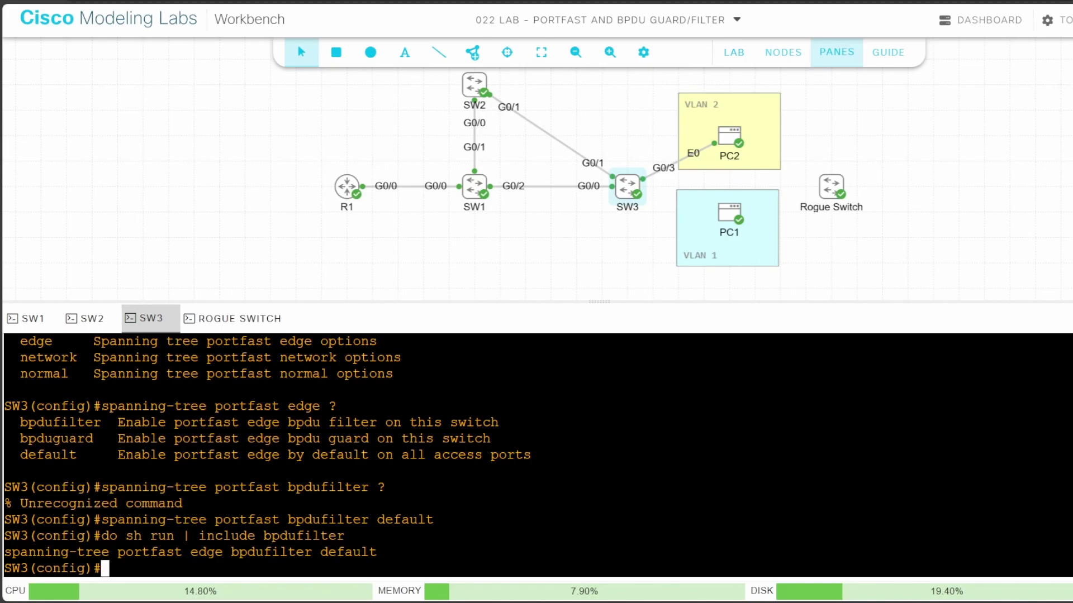
drag(441, 519, 101, 519)
- Run 'do sh span int g0/2 det' and highlight the forwarding state and BPDU filter line
text(do sh span in)
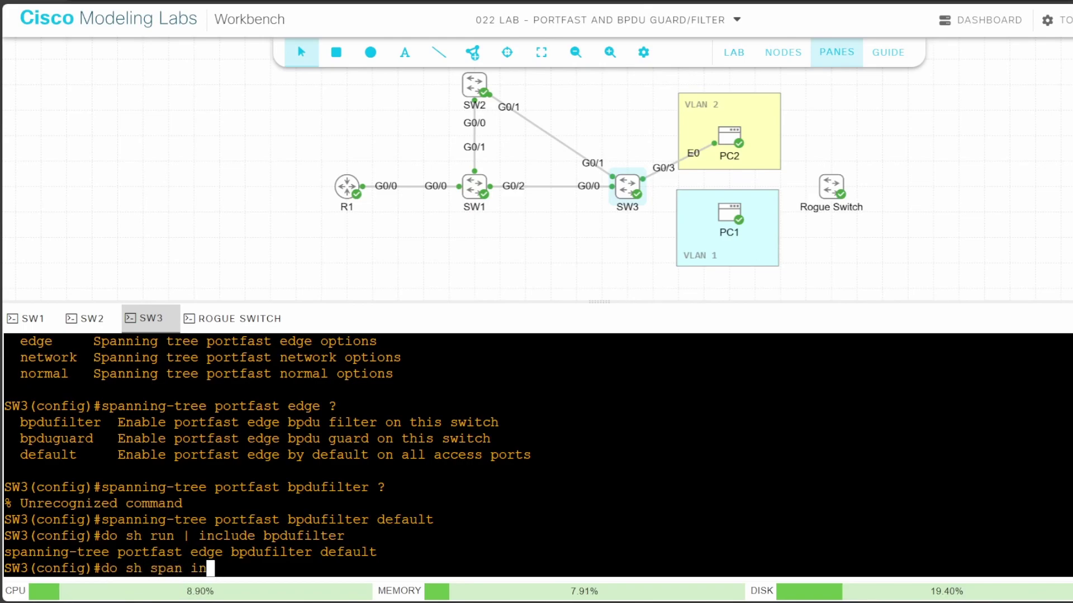
text(t g0/2 det)
key(Return)
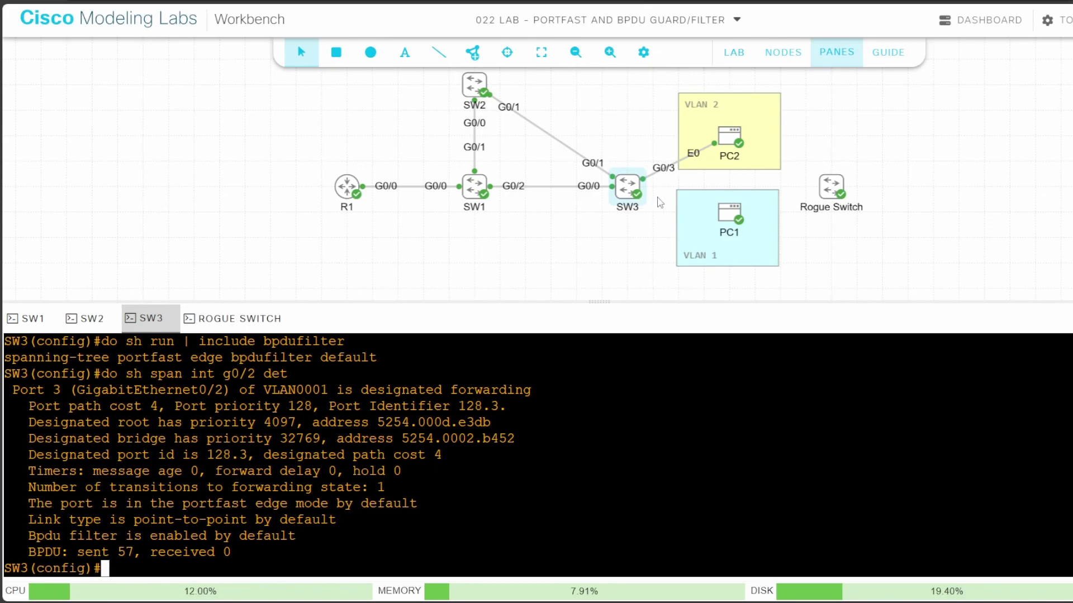
drag(539, 390, 361, 389)
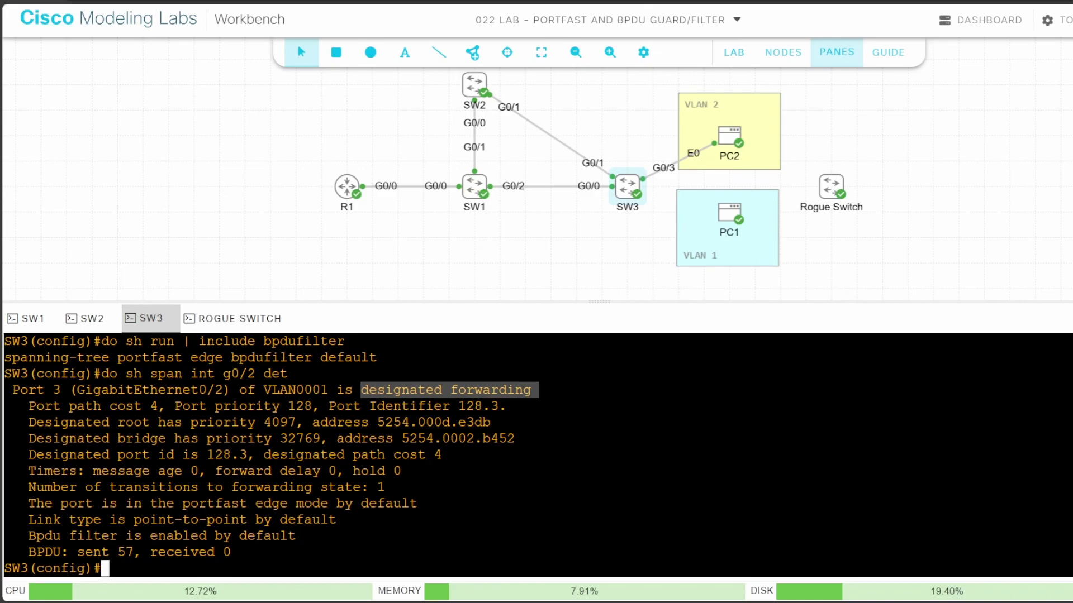
drag(296, 536, 23, 538)
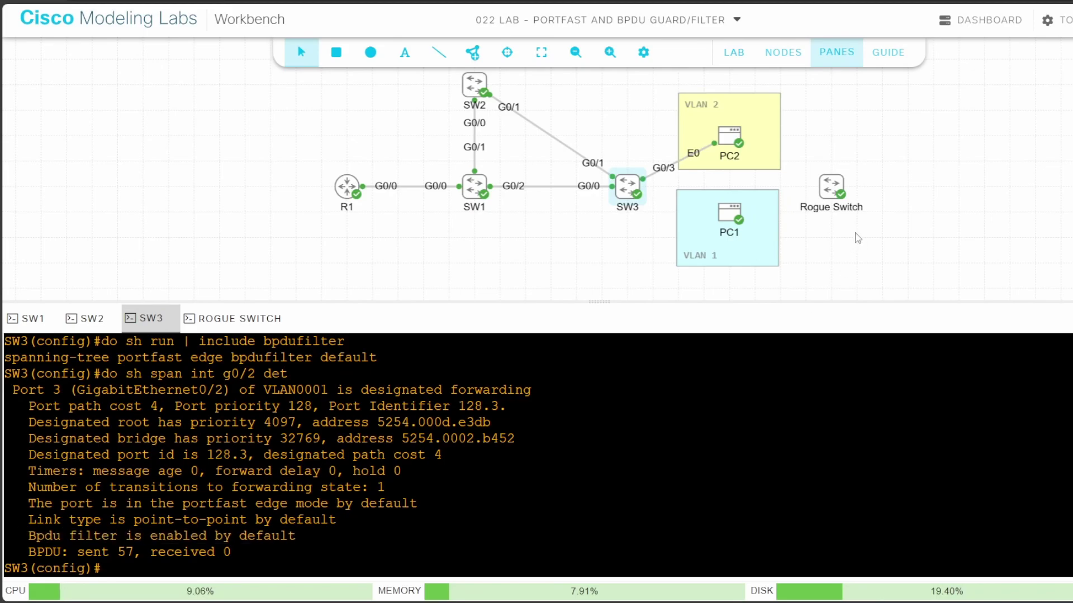
- Link Rogue Switch to SW3 G0/2, then check G0/2 spanning-tree detail on SW3
right_click(833, 190)
click(872, 224)
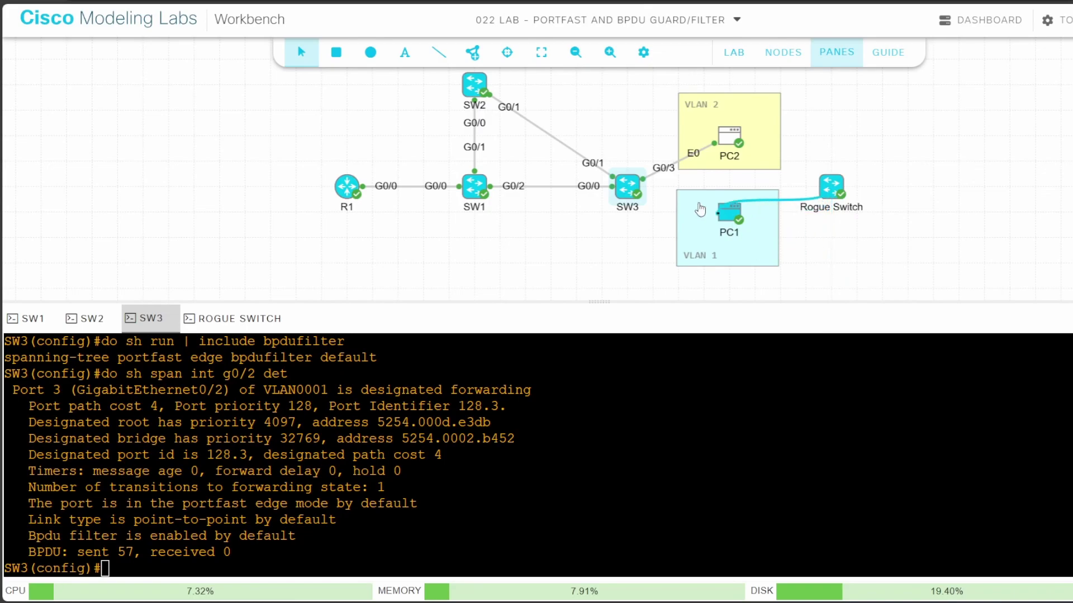
click(626, 187)
click(753, 361)
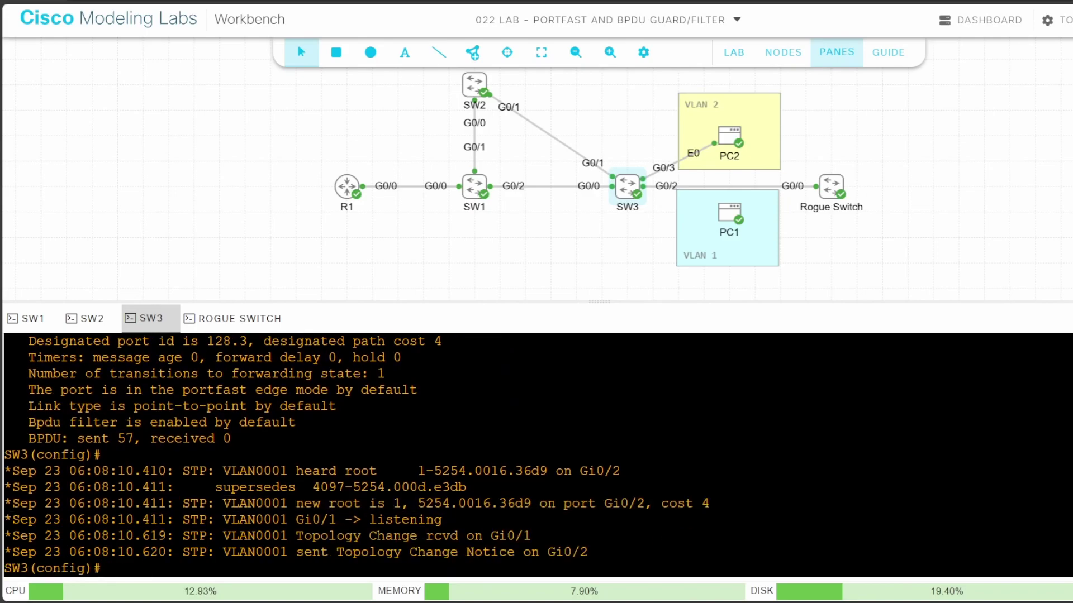
text(do sh span int g0/2 det)
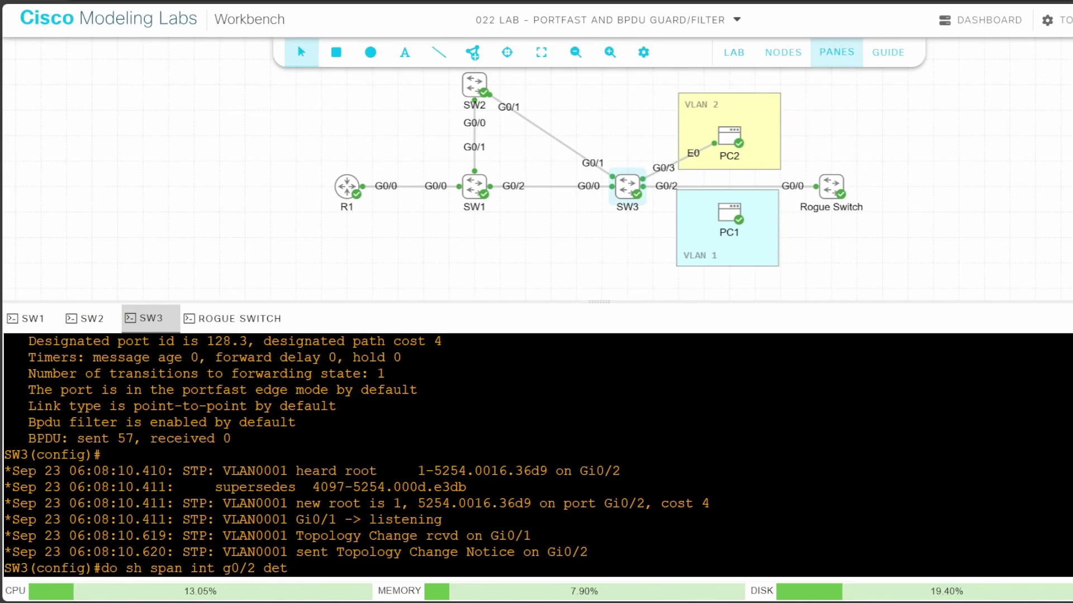
key(Return)
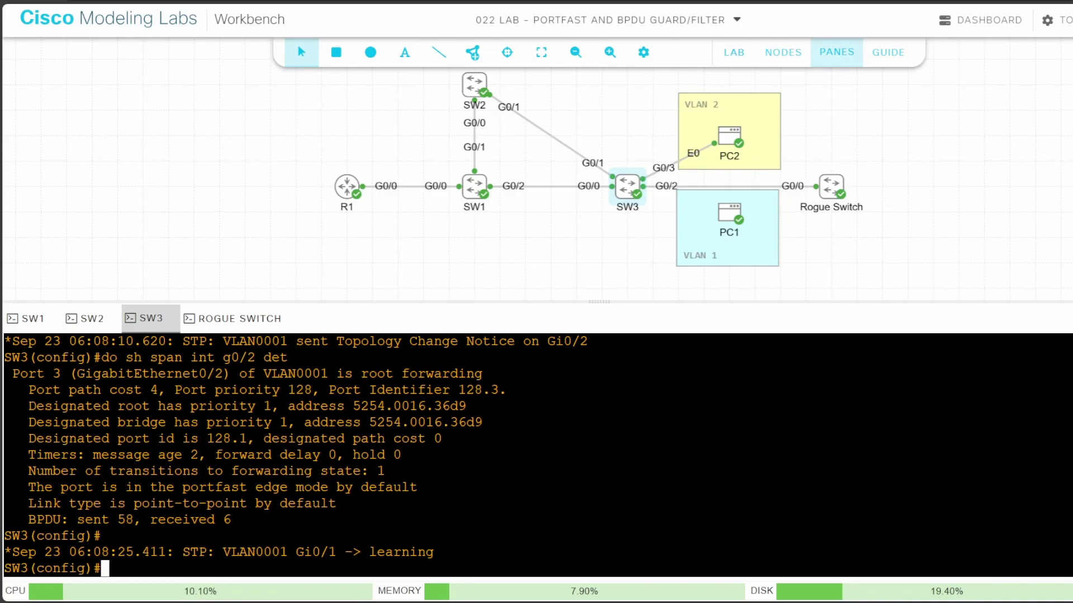
- Enable BPDU filter explicitly on SW3 interface g0/2
text(int g0/2)
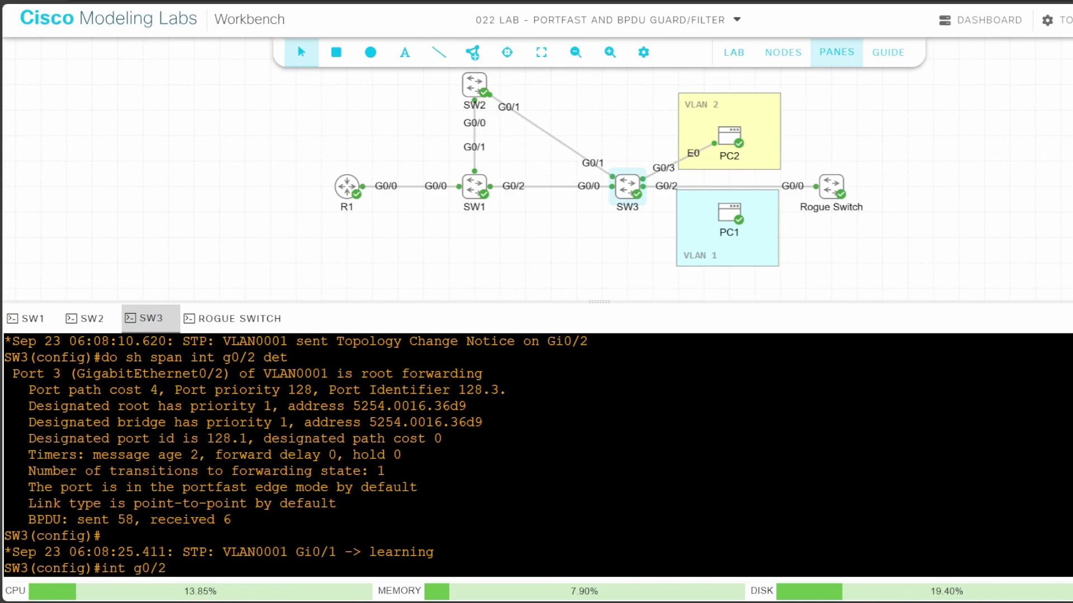
key(Return)
key(Return)
text(spann b)
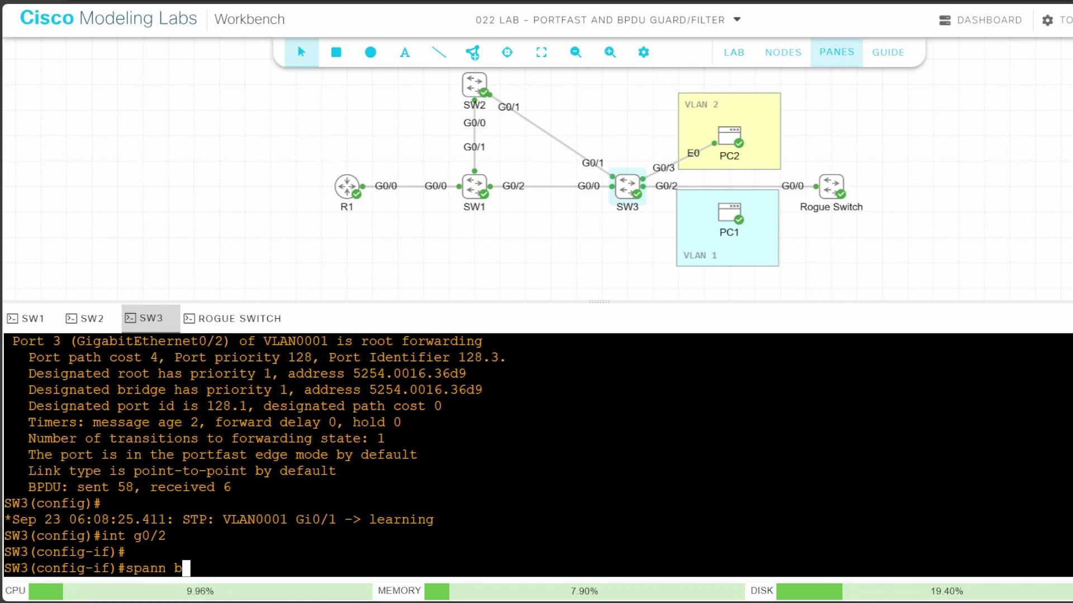
text(pdufil enable)
key(Return)
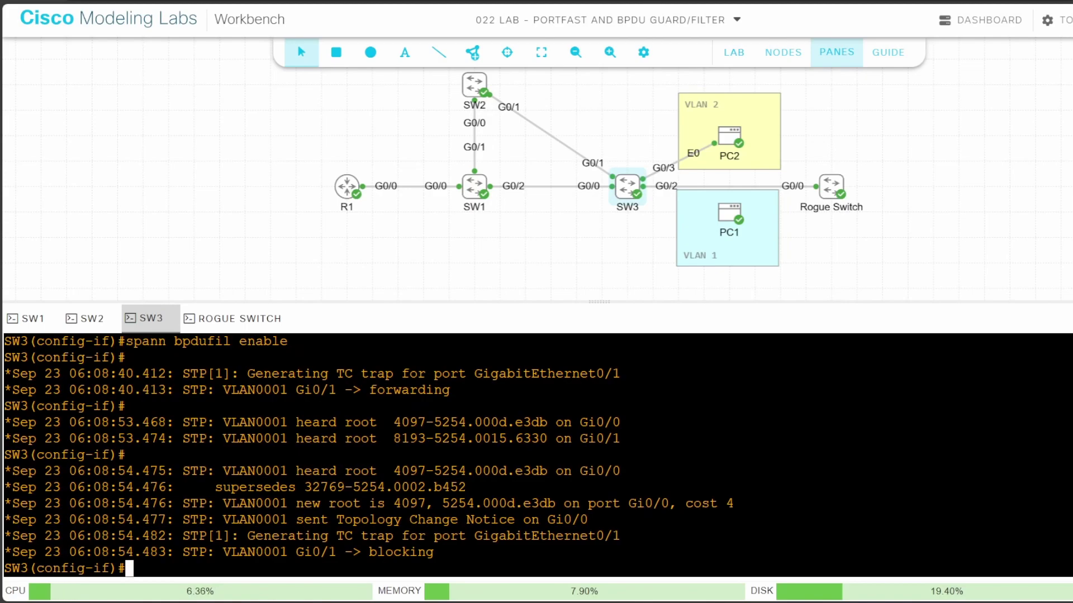
- Highlight the new-root log line and its Gi0/0 port, then bring up the Rogue Switch link's actions
triple_click(437, 504)
click(659, 504)
drag(621, 504, 668, 504)
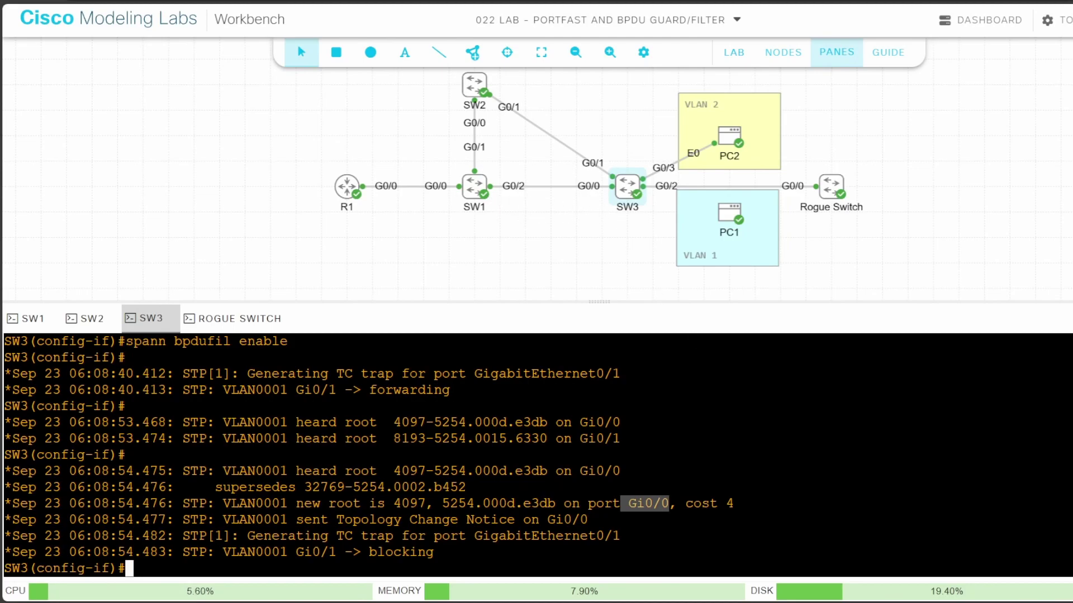
click(643, 504)
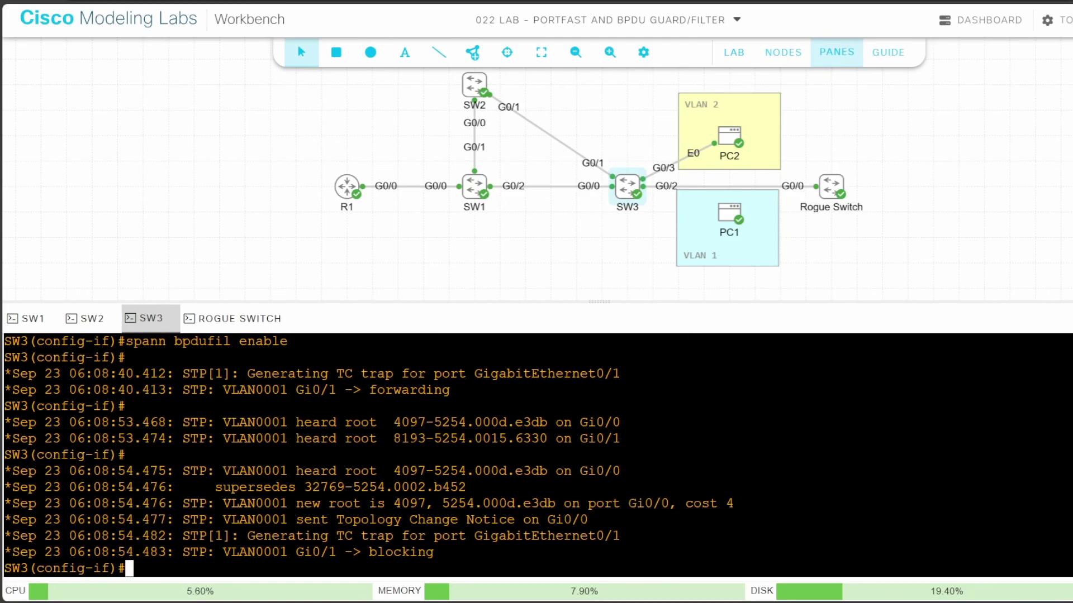
right_click(668, 187)
- Delete the Rogue Switch link and connect SW3 G0/2 to PC1 E0
click(695, 283)
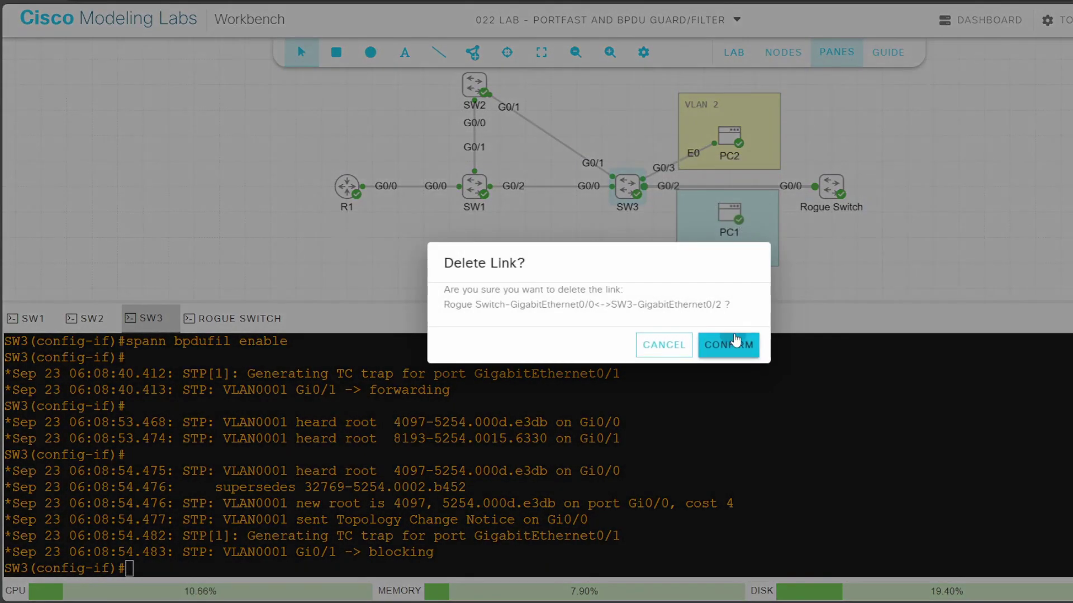
click(713, 339)
right_click(627, 186)
click(688, 238)
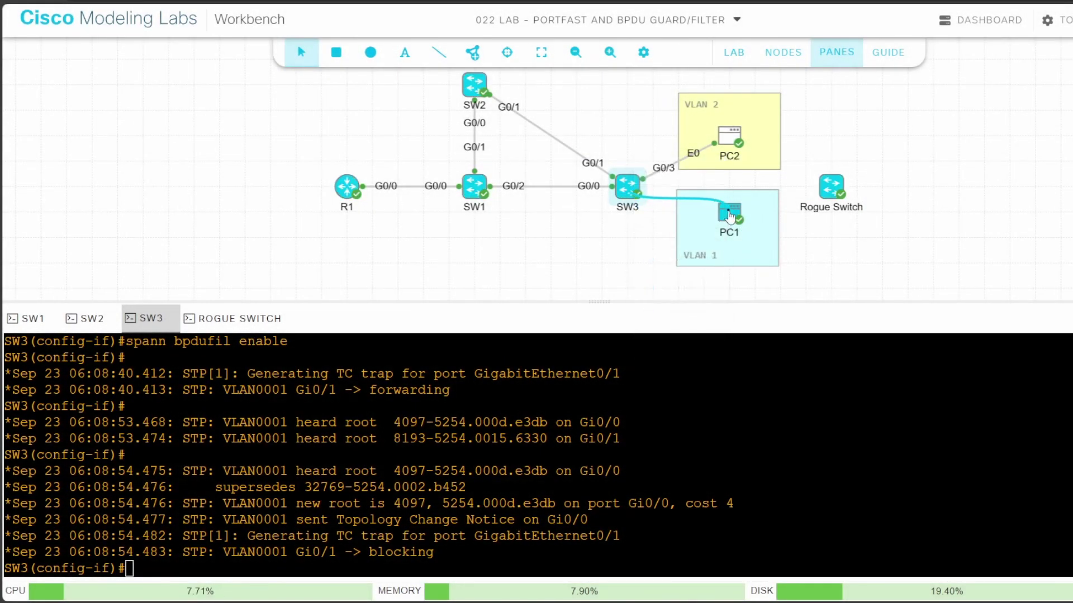
click(727, 230)
click(747, 385)
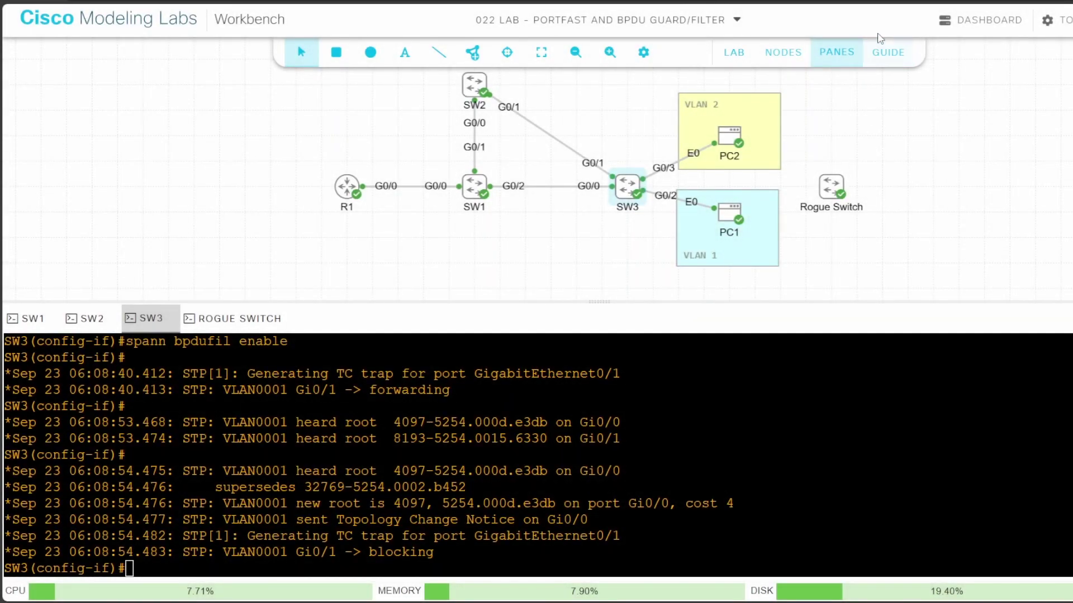
- Review the broadcast storm task in the lab guide, then return to SW3's console
click(886, 51)
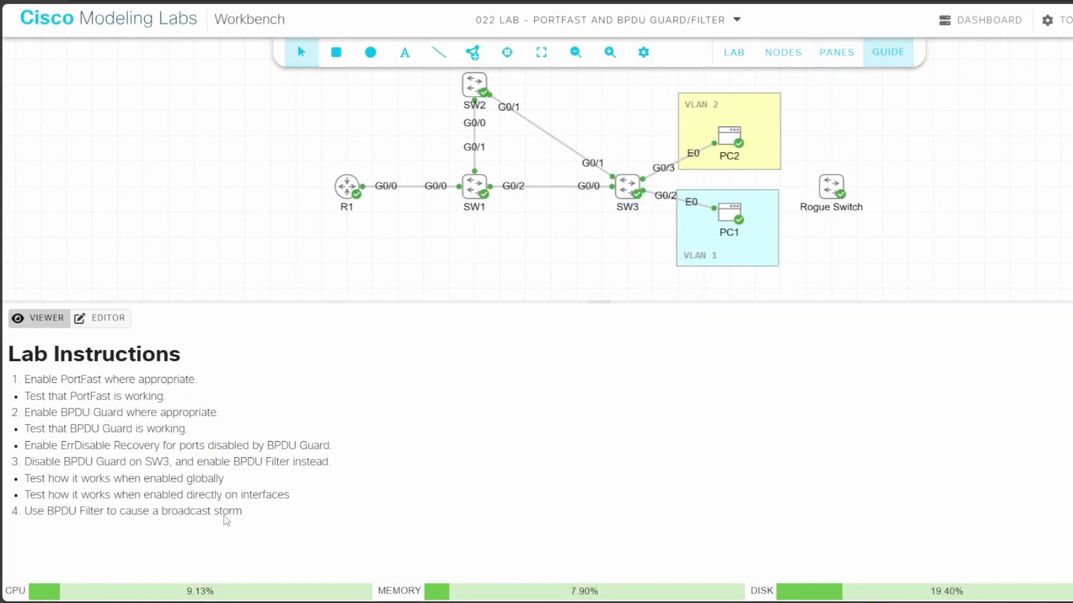
drag(243, 513, 23, 512)
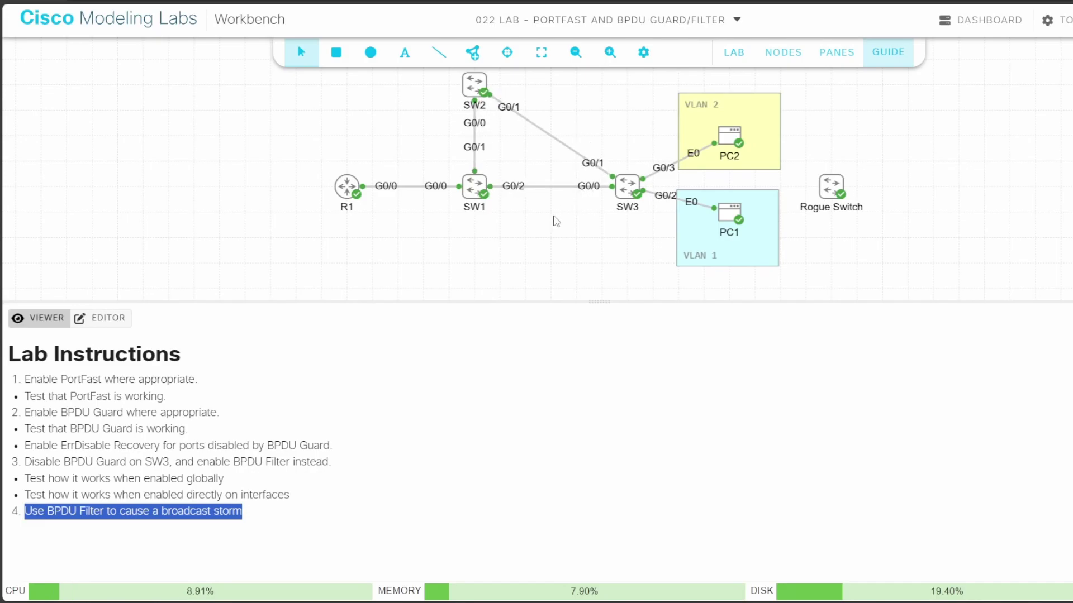
click(836, 52)
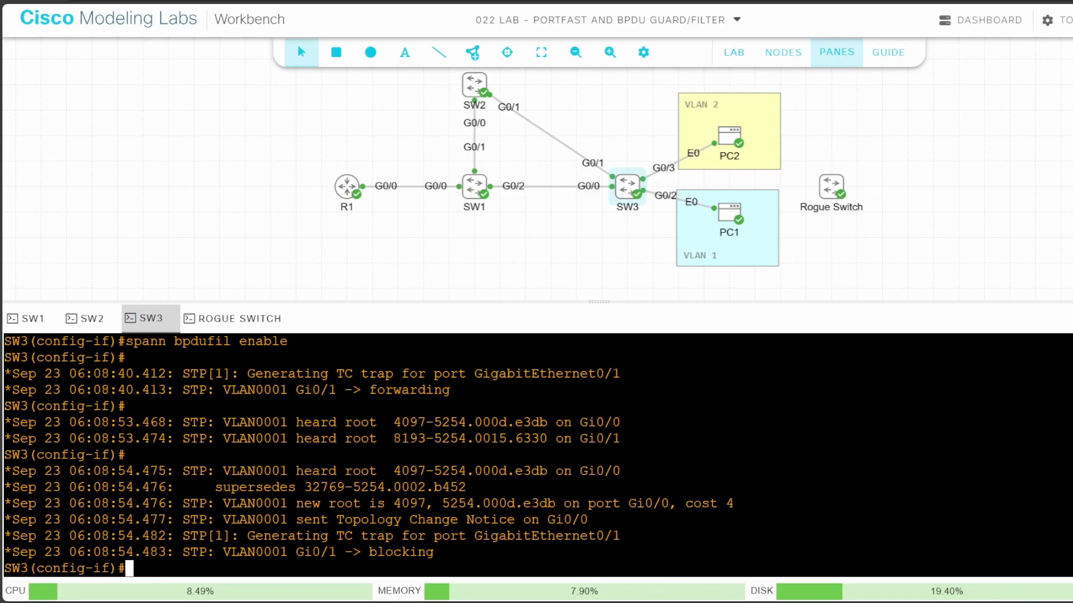
- Enable BPDU filter on SW3 interfaces g0/0-1
key(Return)
key(Return)
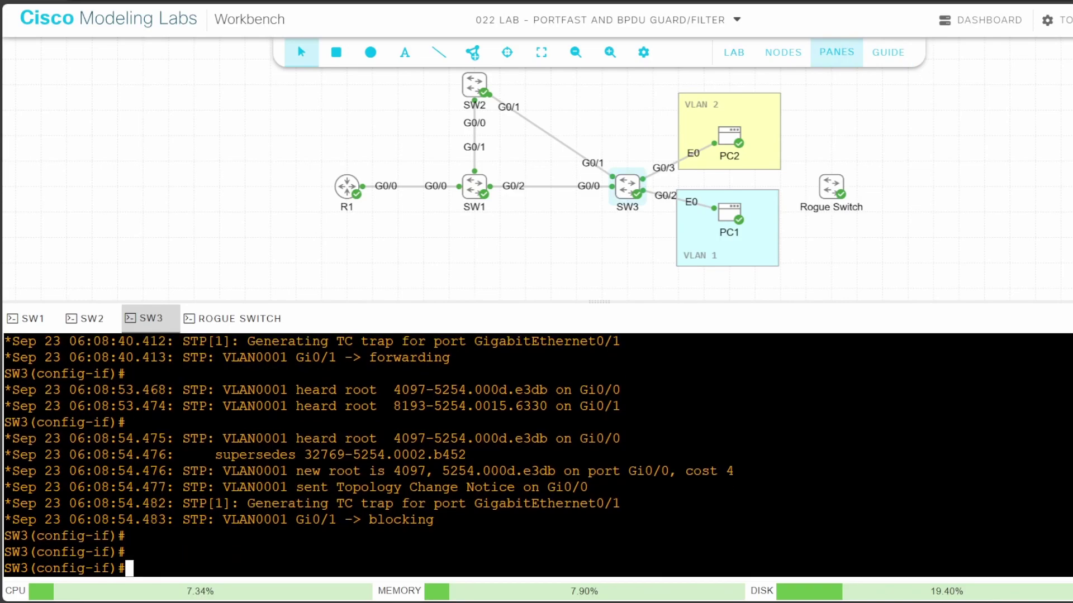
text(int range )
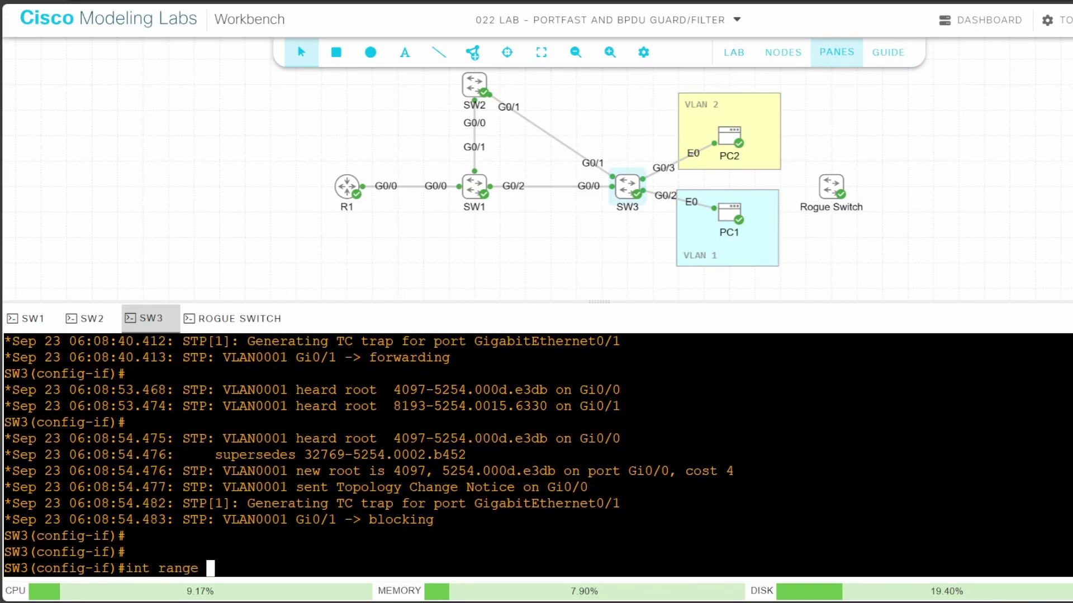
text(g0/0-1)
key(Return)
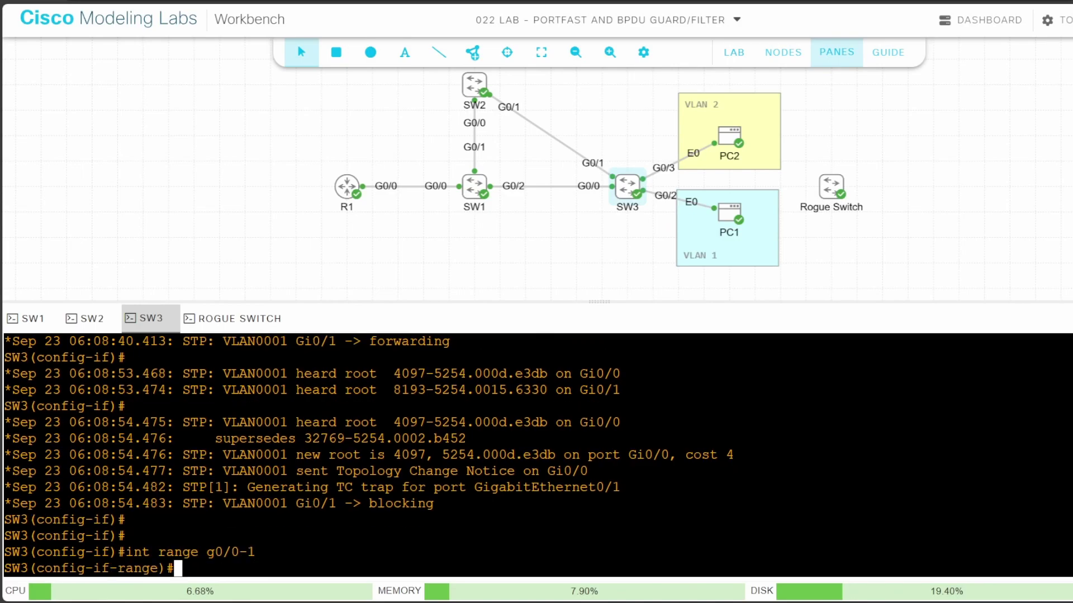
text(spann)
key(Tab)
text(bpdu)
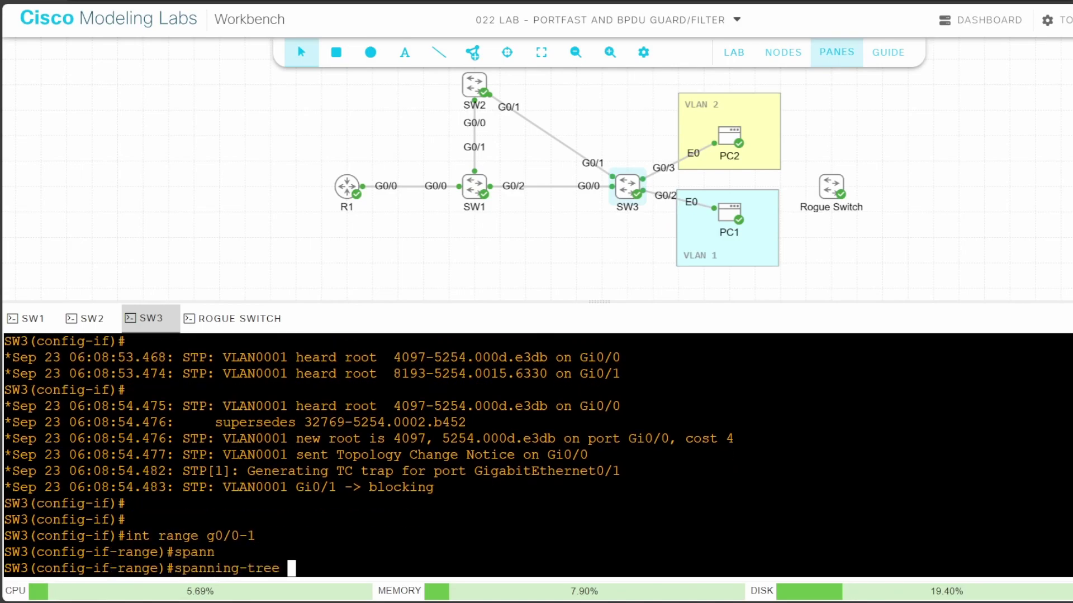
text(fil enable)
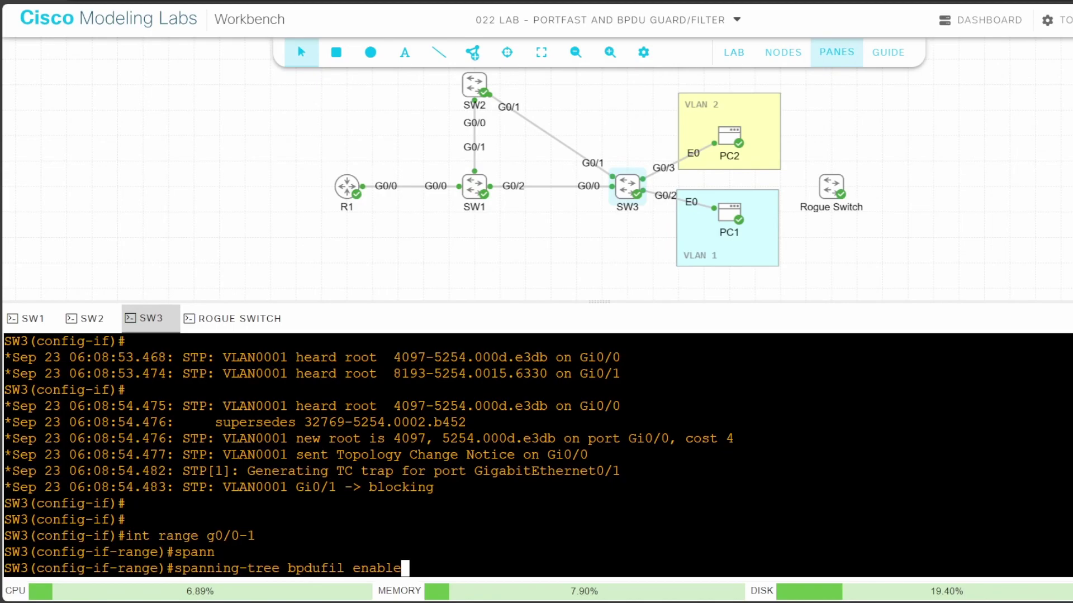
key(Return)
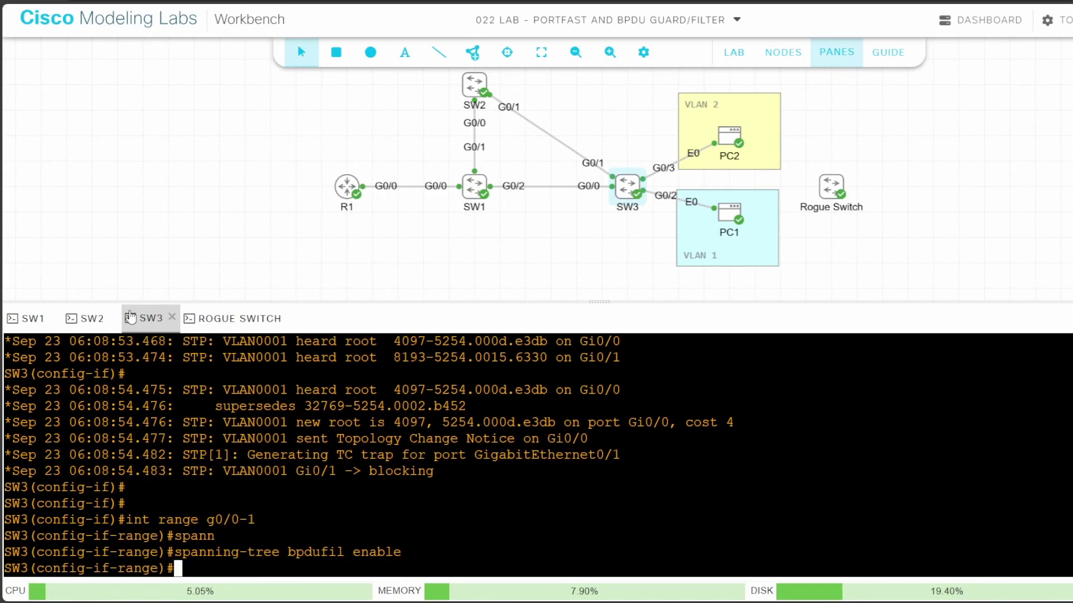
- Enable BPDU filter on SW2 interfaces g0/0-1 from global configuration mode
click(85, 319)
key(Return)
text(conf t)
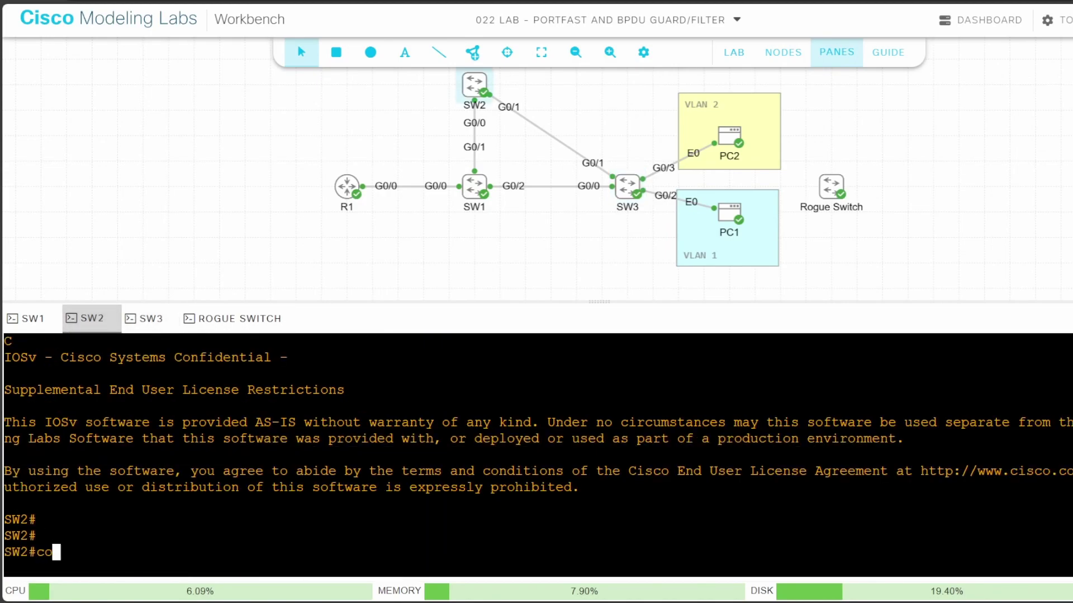
key(Return)
text(int range g0/0-1)
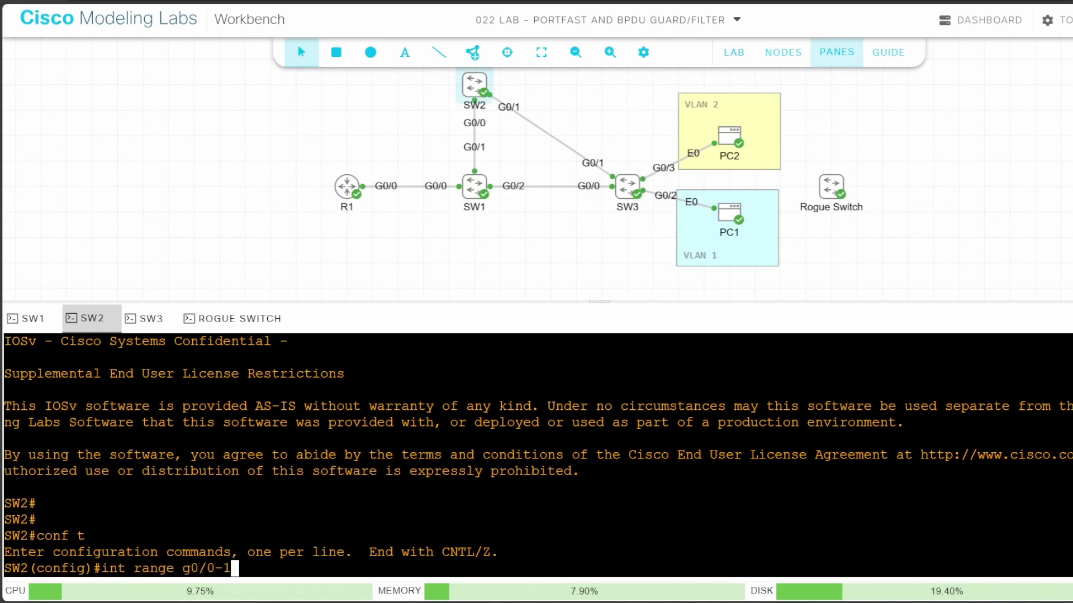
key(Return)
text(spann)
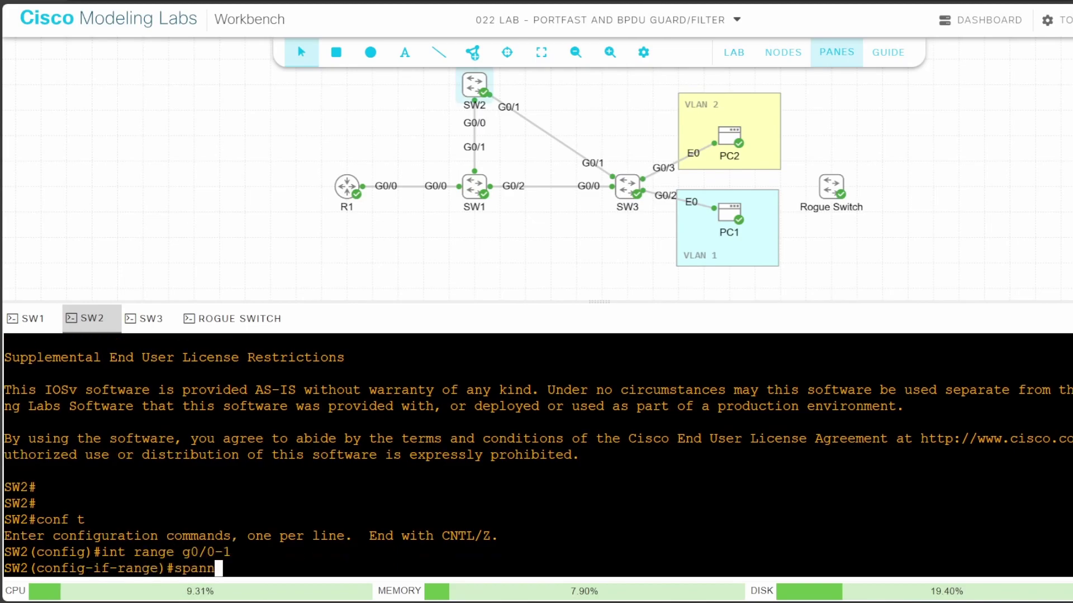
key(Tab)
text(bpdufilter enable)
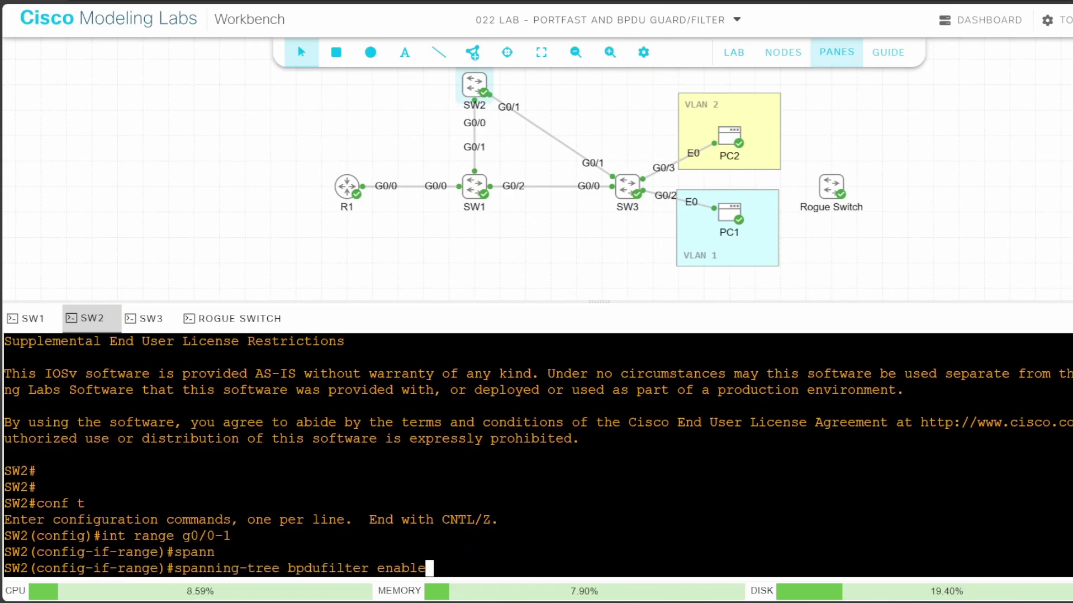
key(Return)
- Enable BPDU filter on SW1 interfaces g0/1-2
click(28, 319)
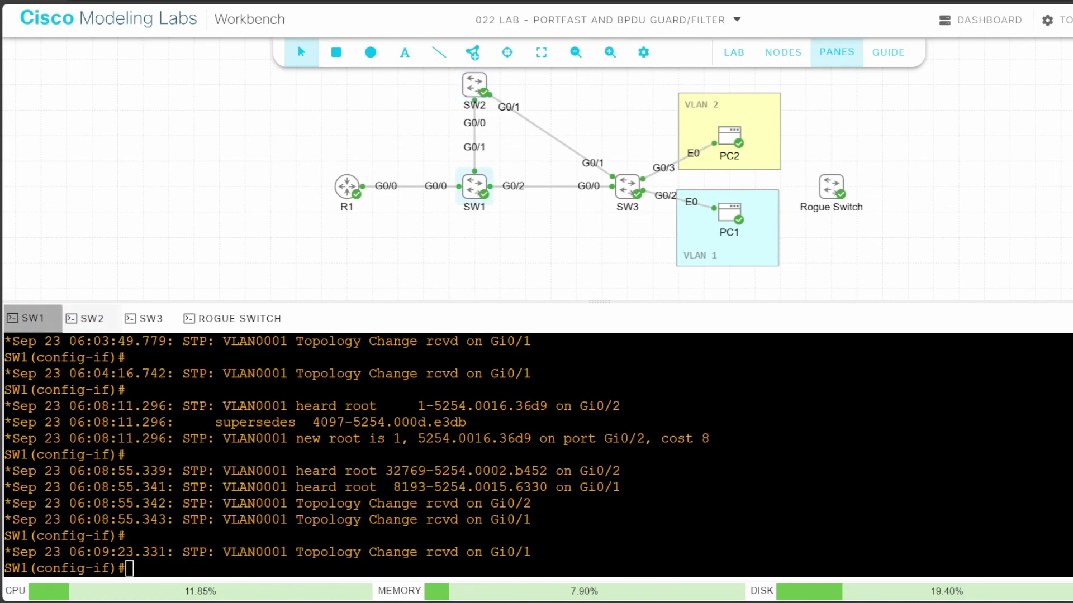
text(int range g0/1-2)
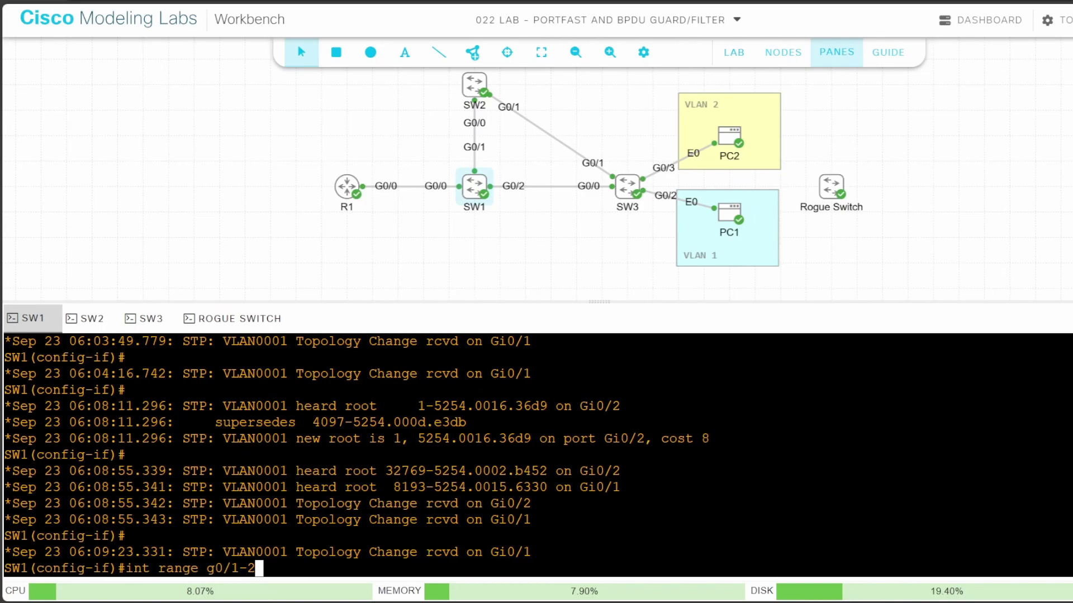
key(Return)
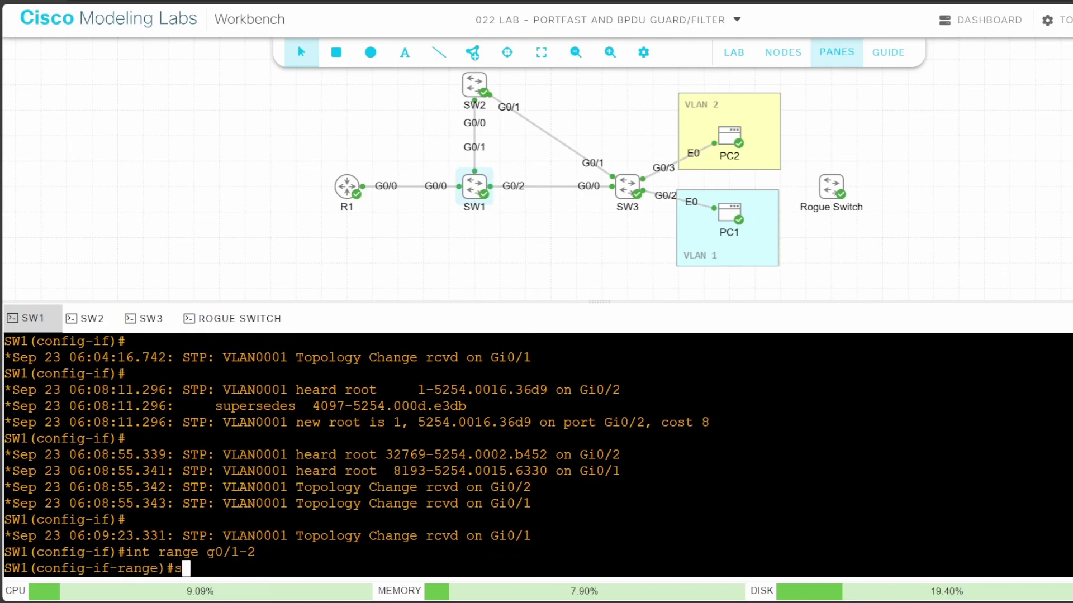
text(spann)
key(Tab)
text(bpdufilter enable)
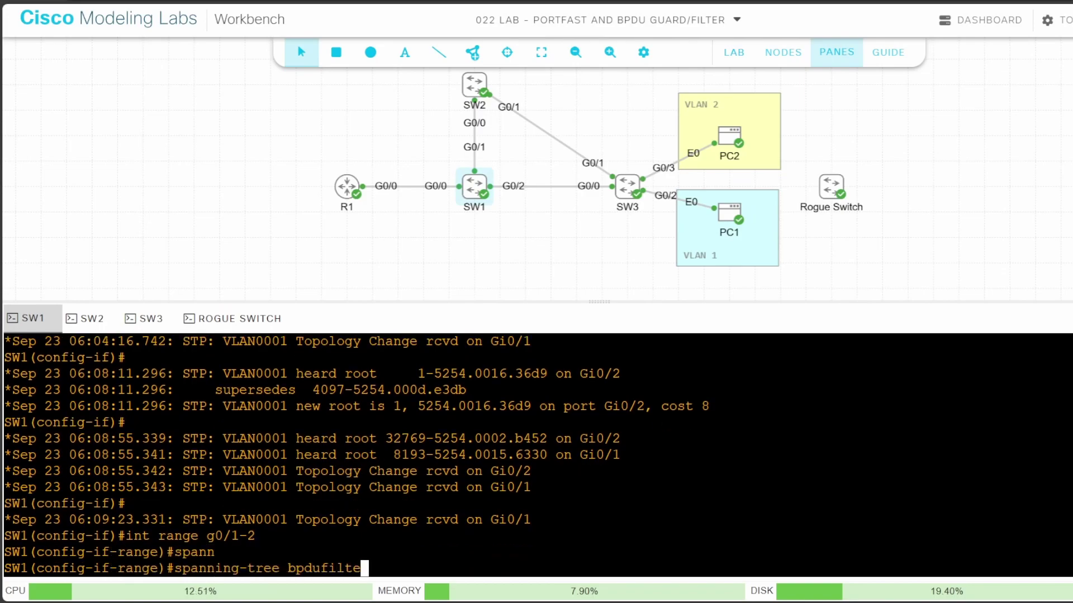
key(Return)
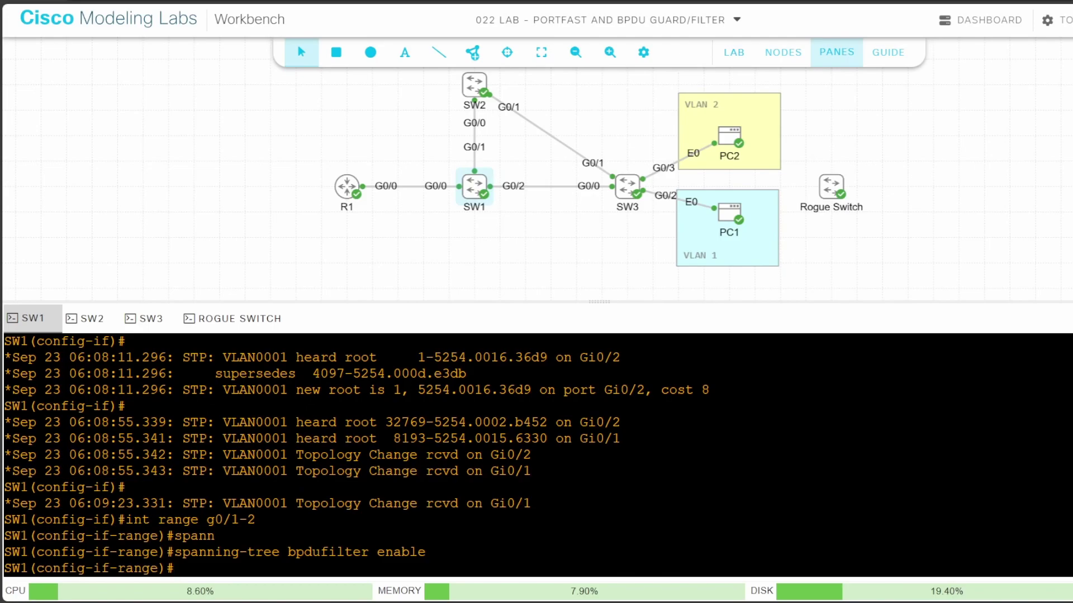
click(143, 323)
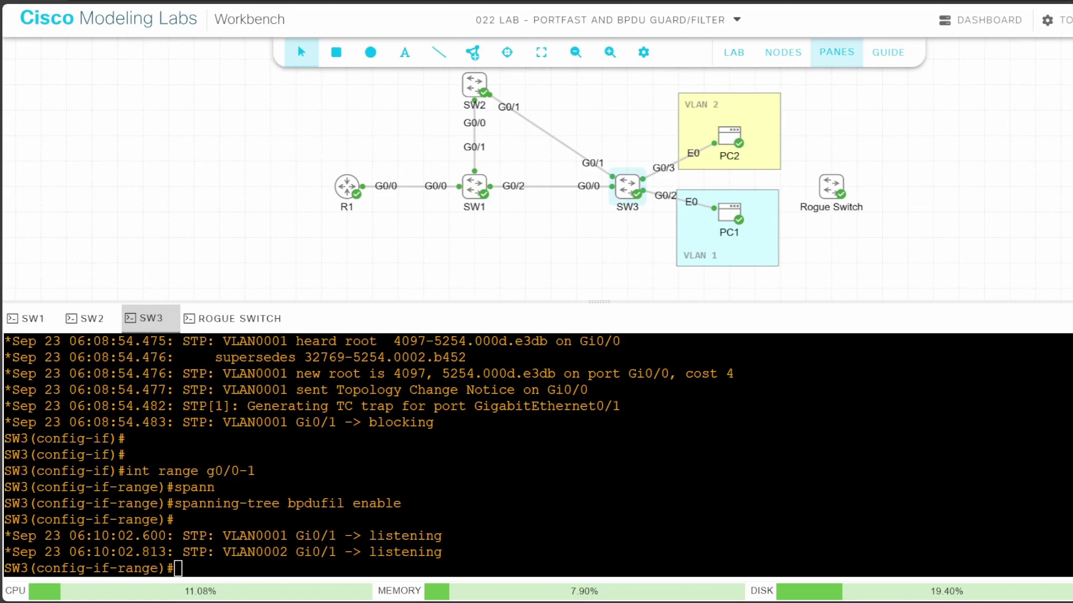
- Review the SW2 and SW1 consoles, then select the SW2–SW3 link
click(85, 318)
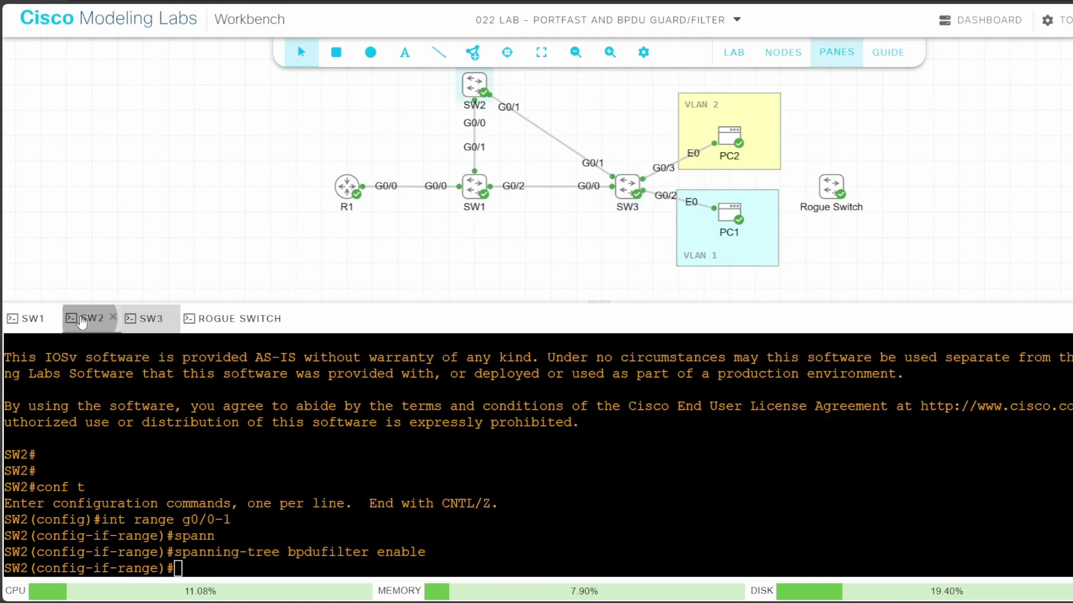
click(11, 317)
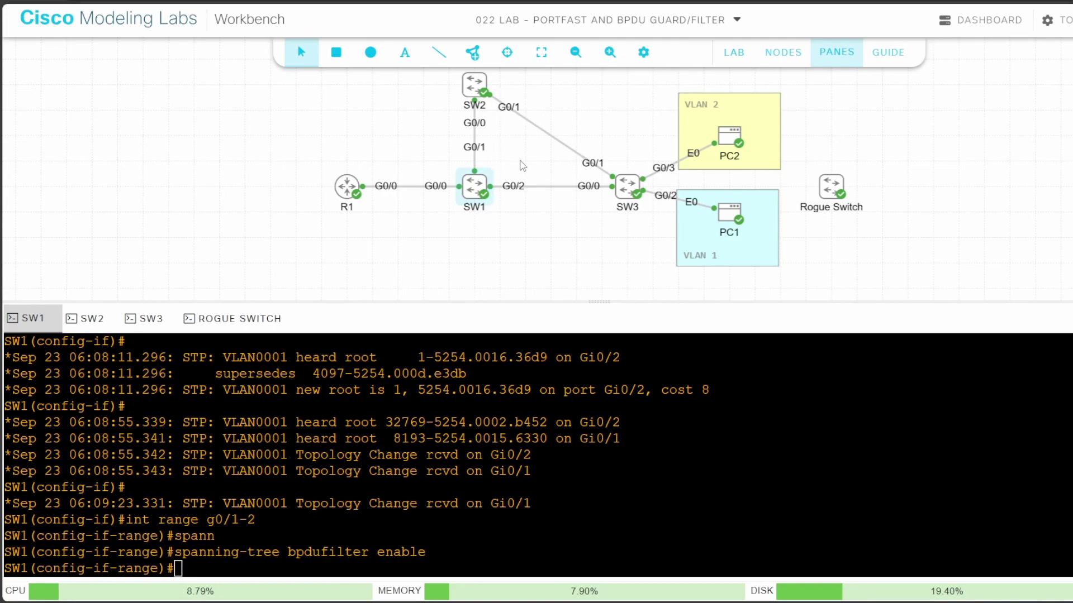
click(549, 138)
- Open a packet capture on SW3's G0/1 link with Max Packets set to 500
right_click(549, 138)
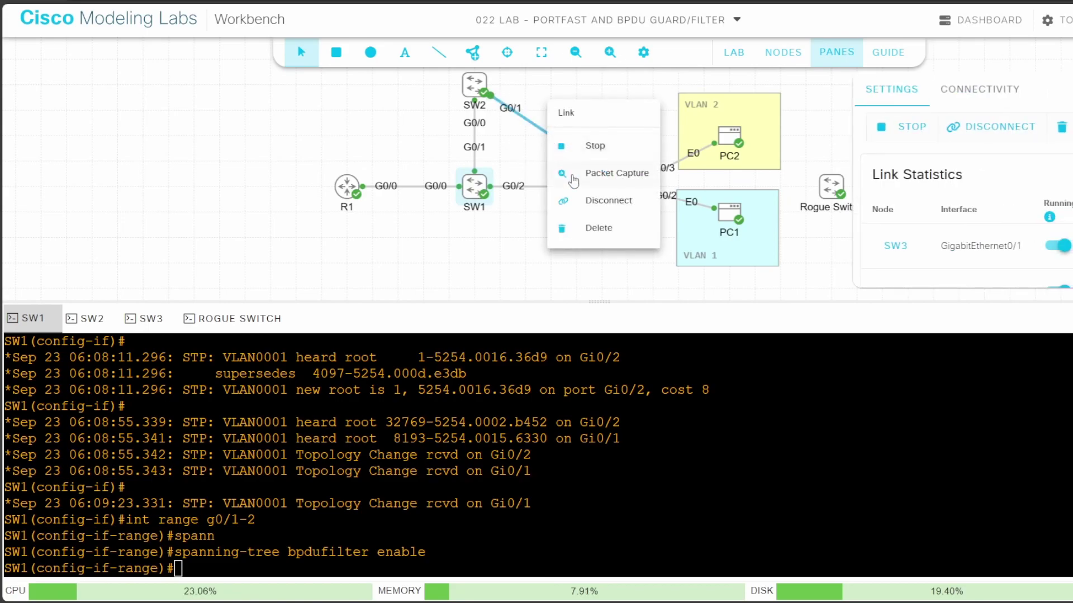
click(603, 179)
click(608, 257)
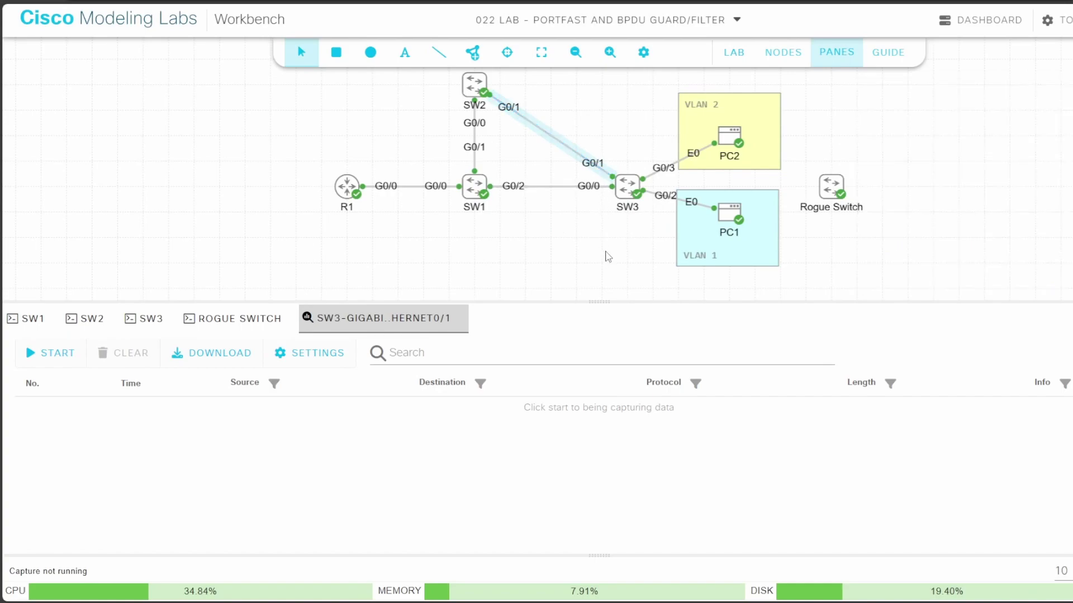
click(310, 356)
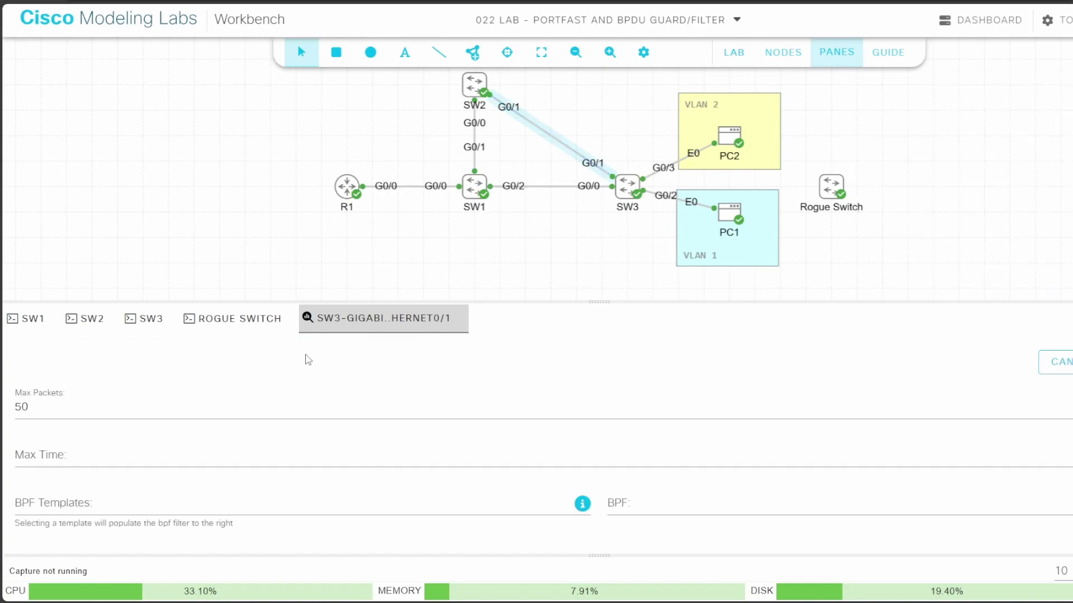
click(209, 407)
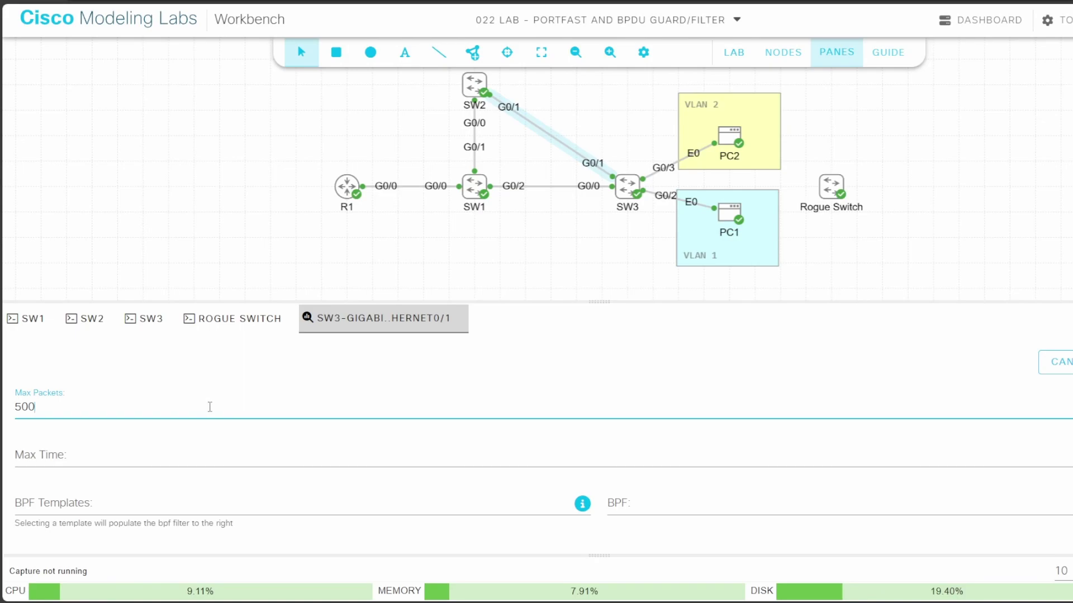
text(0)
key(Return)
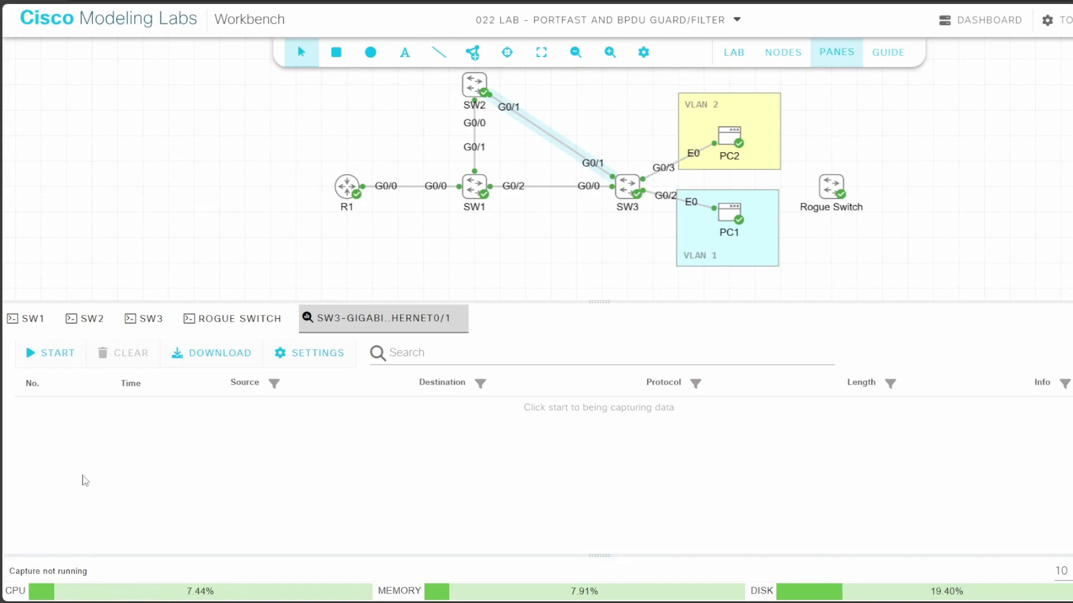
- Start the capture and scroll through the captured DHCP Discover packets
click(56, 353)
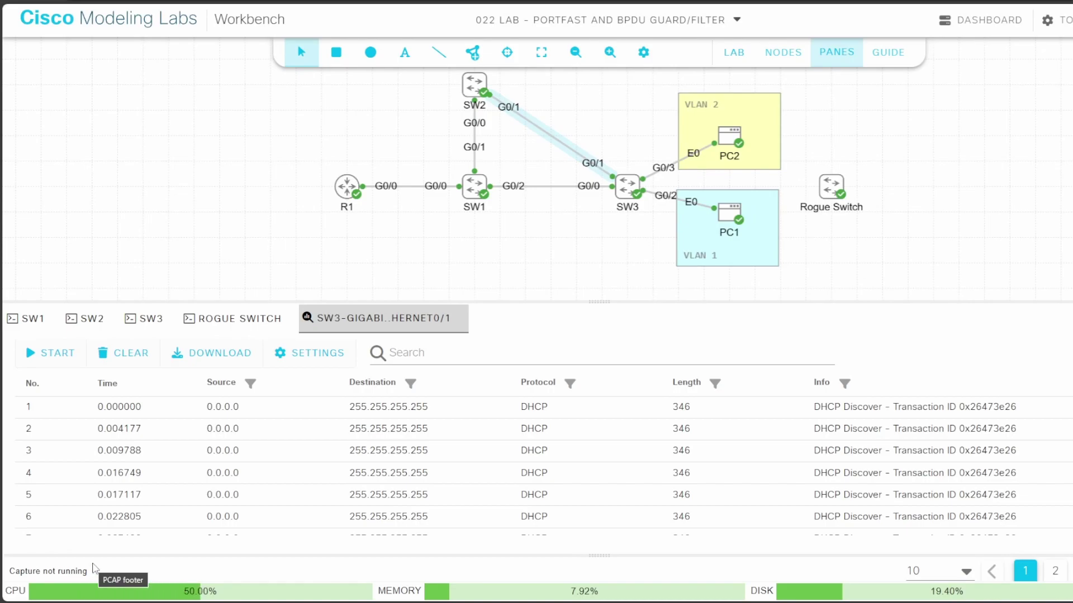
scroll(437, 441, down, 2)
scroll(430, 447, down, 2)
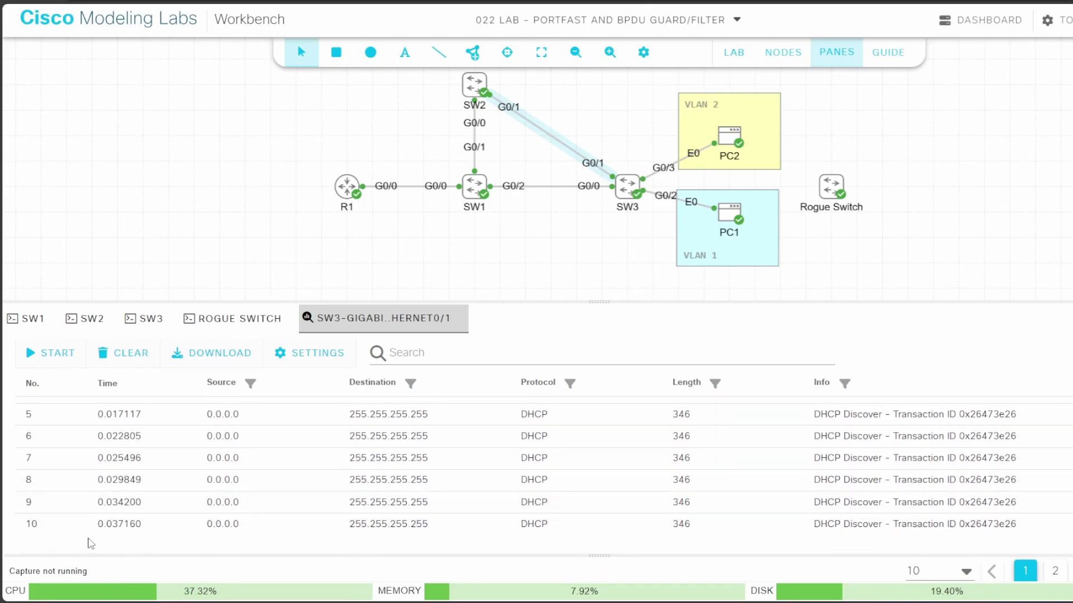
scroll(62, 495, up, 3)
scroll(61, 495, up, 1)
scroll(76, 486, down, 4)
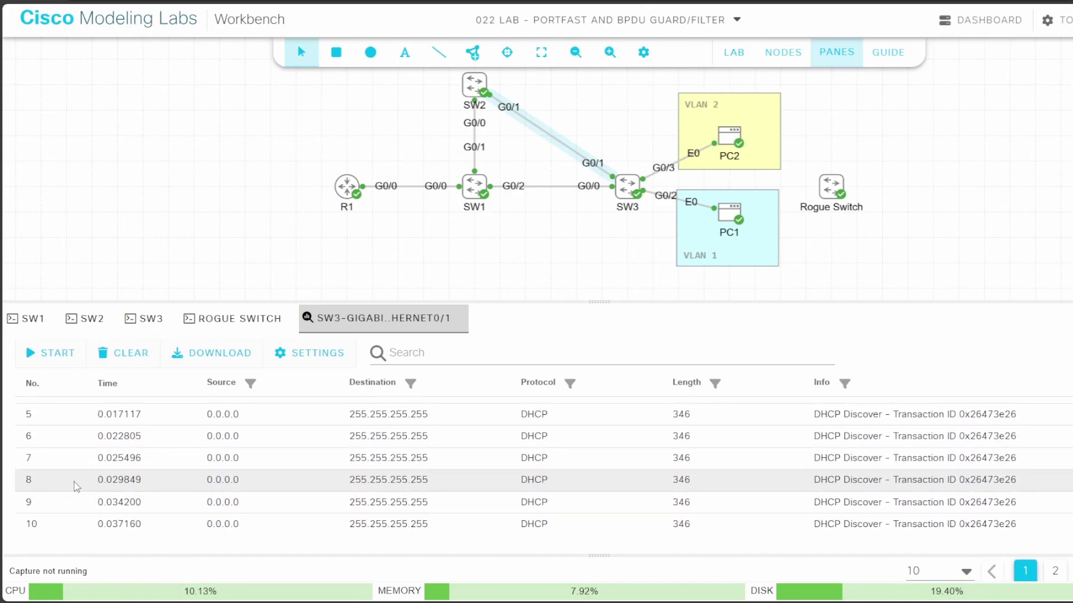
- Show 250 packets per page and scroll through the repeated DHCP Discover broadcasts
click(966, 572)
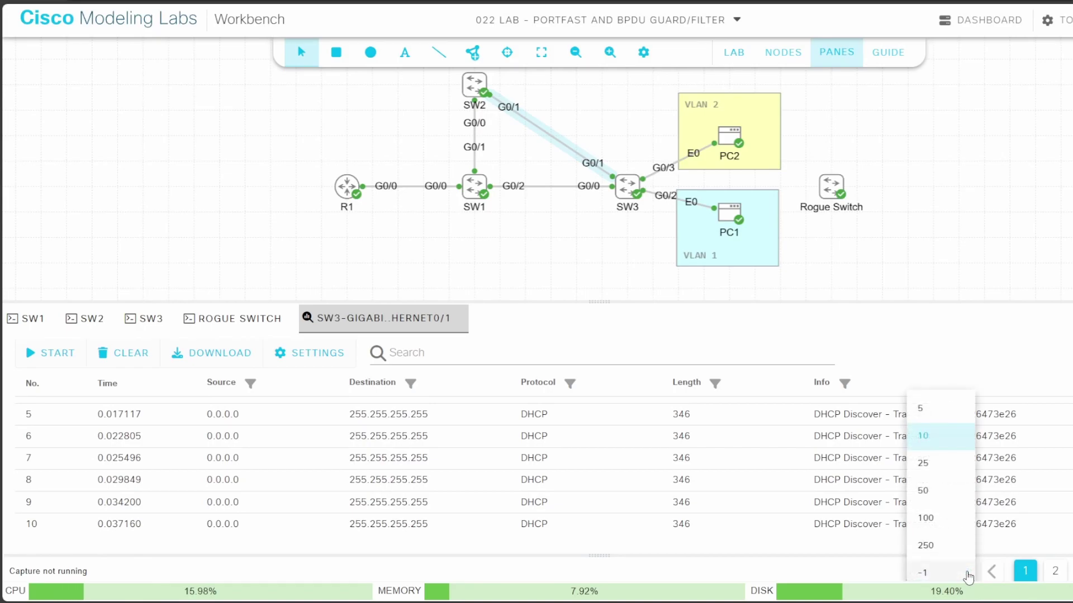
click(946, 547)
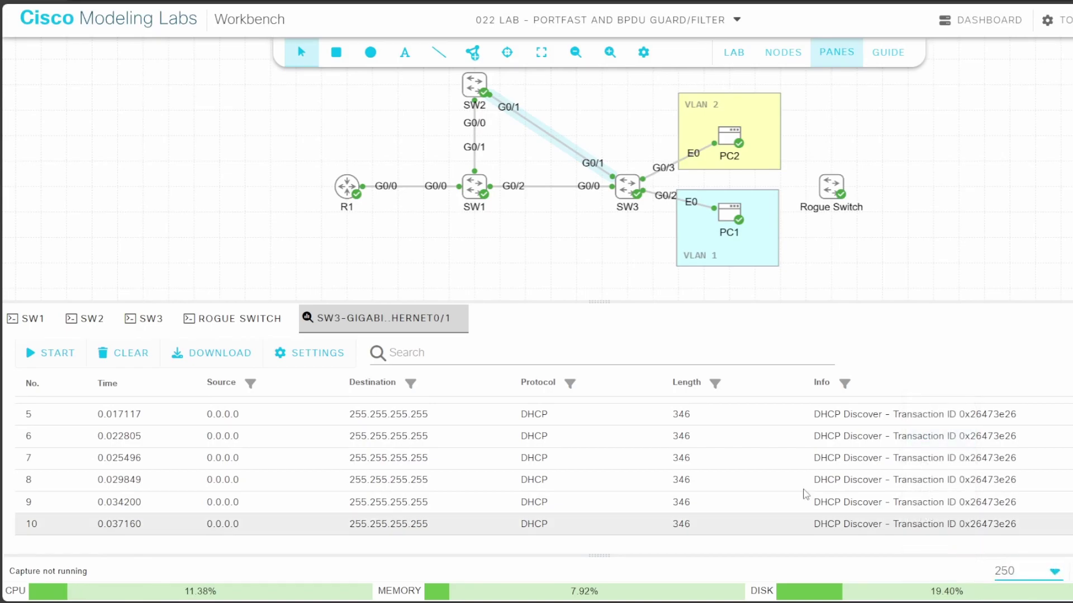
scroll(705, 451, down, 3)
scroll(702, 453, down, 20)
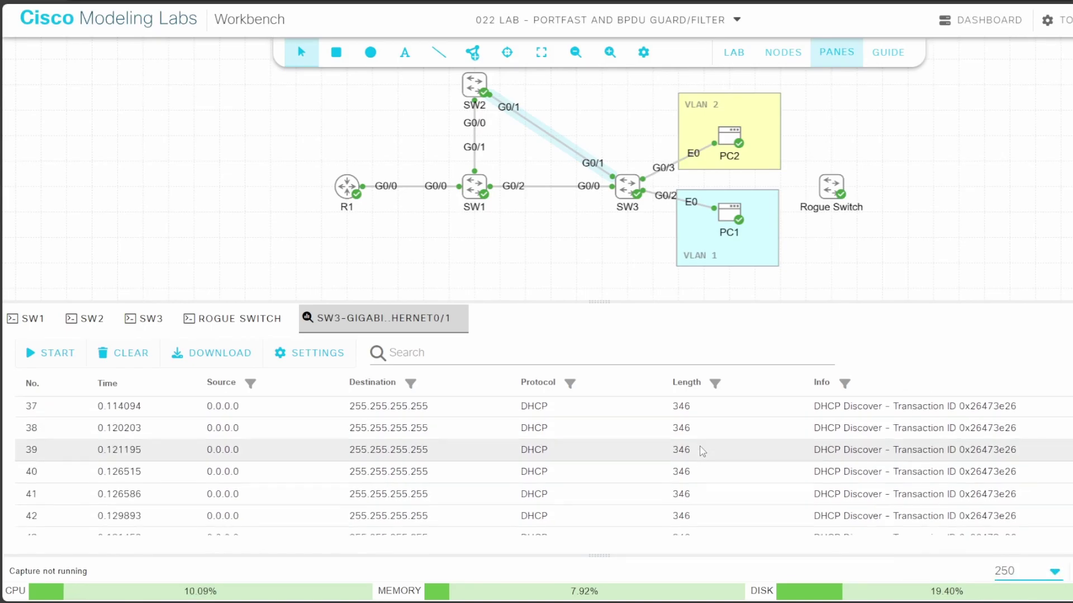
scroll(736, 441, down, 20)
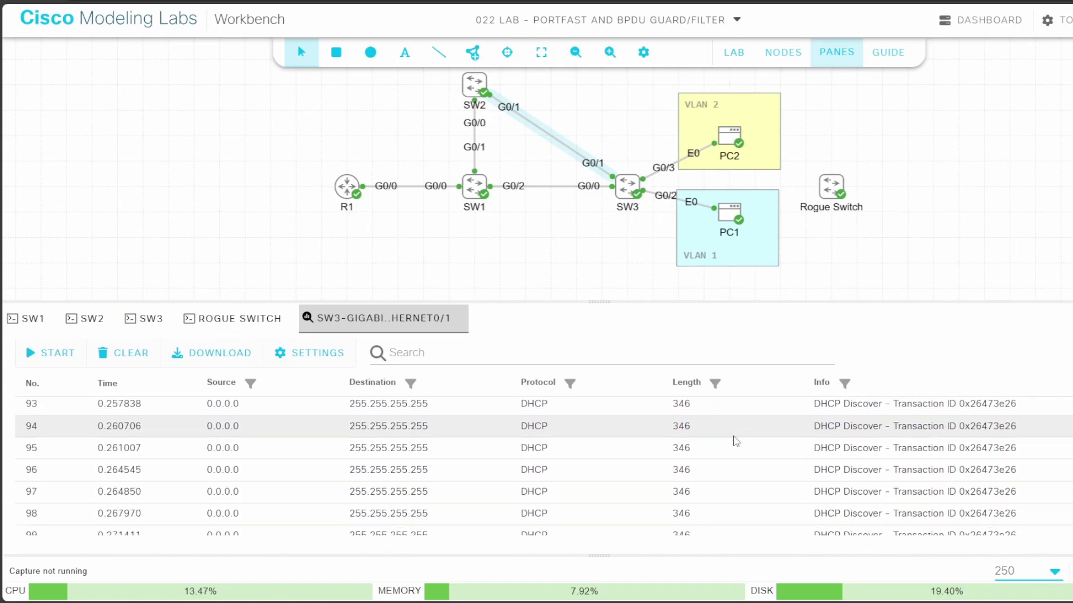
scroll(736, 441, down, 20)
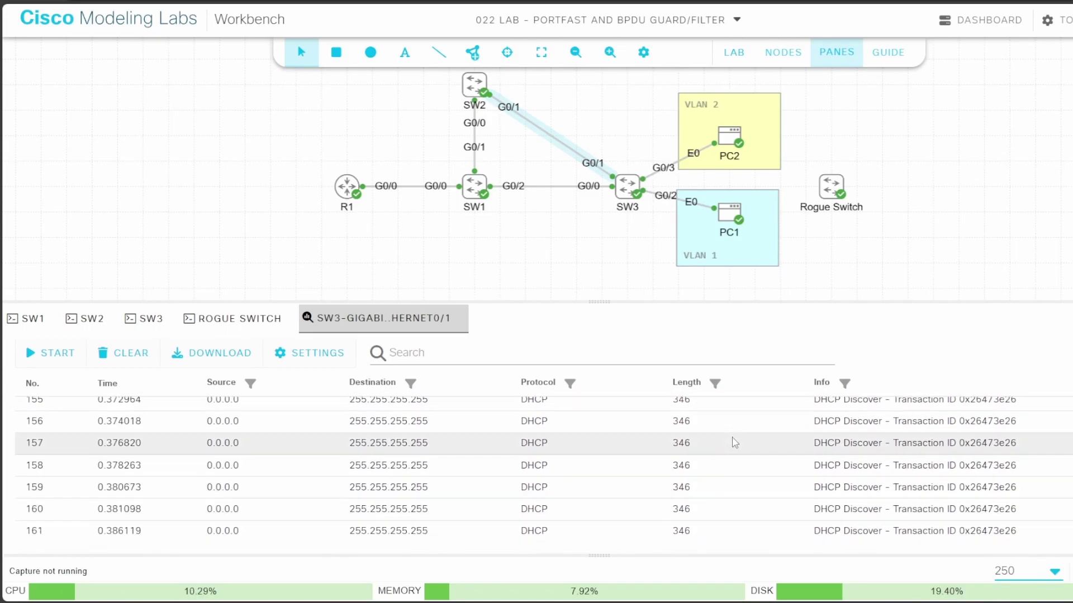
scroll(735, 443, down, 18)
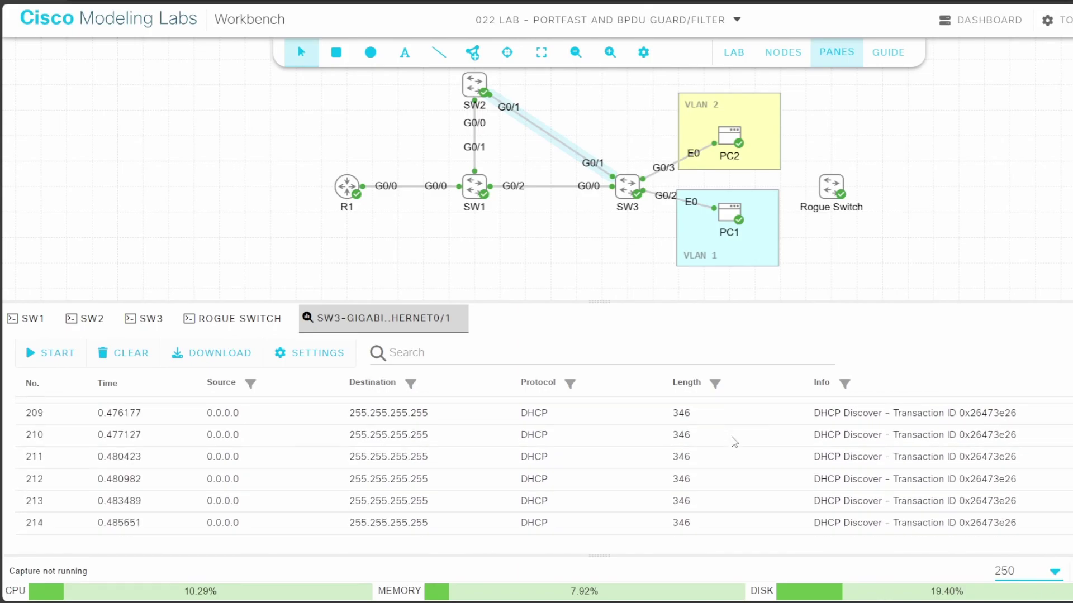
scroll(732, 445, down, 5)
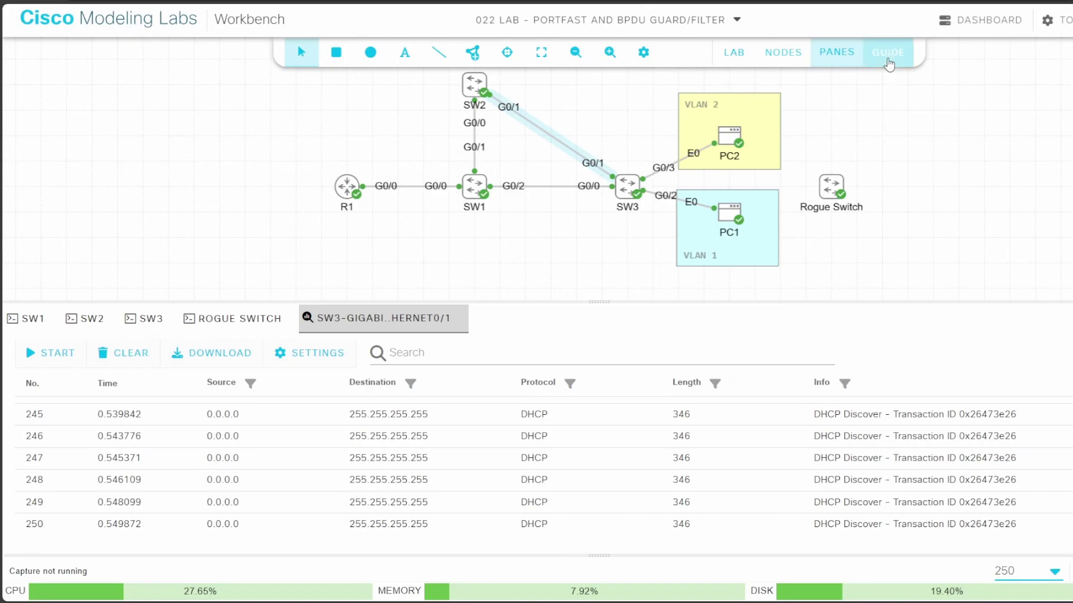
- Switch the bottom pane from the packet capture to the Lab Instructions guide
click(887, 63)
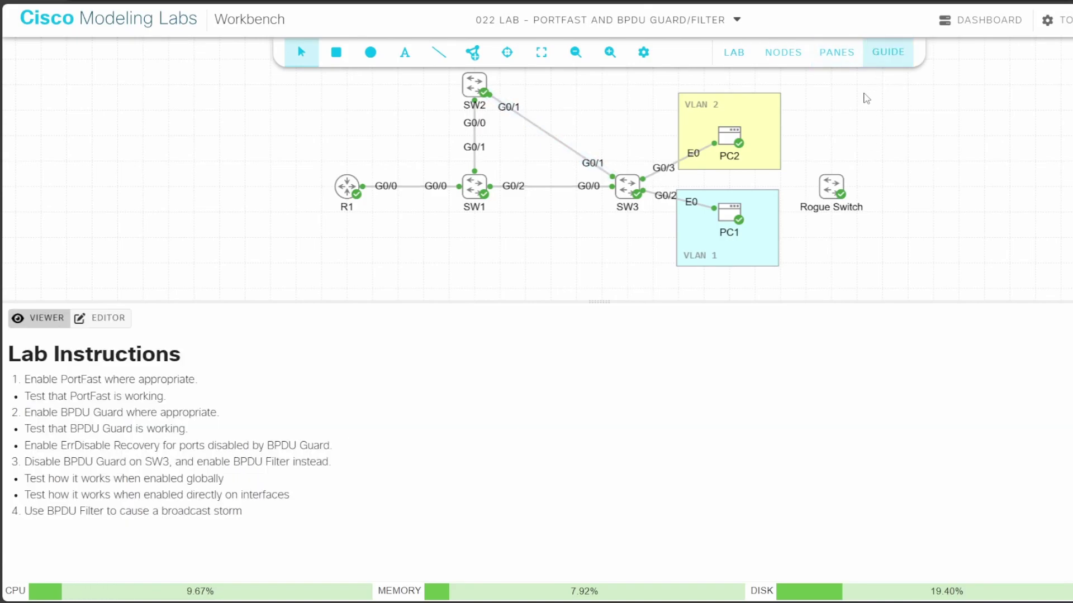